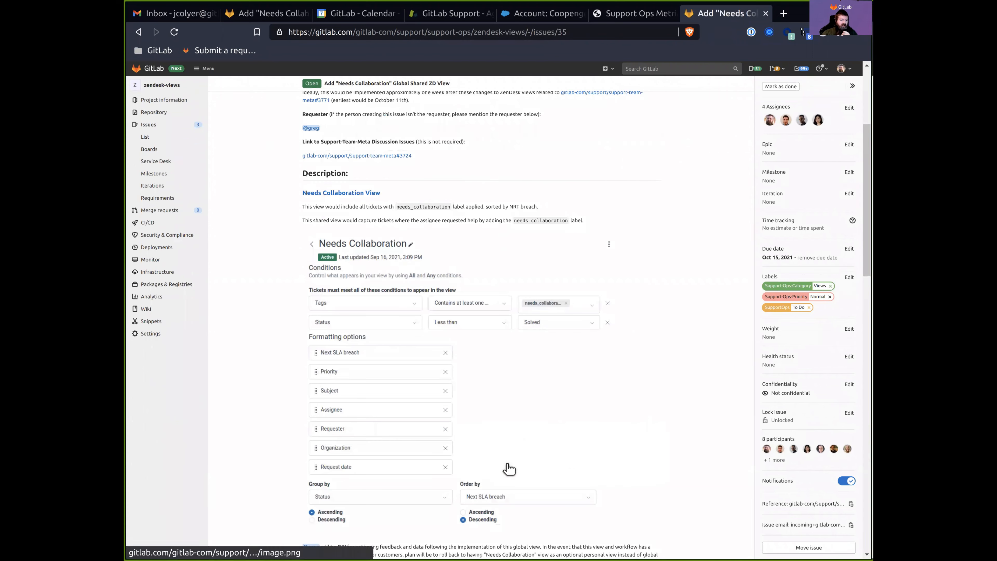
# Highlight the first two lines of the requested view's description in the GitLab issue.
pyautogui.scroll(20, 509, 456)
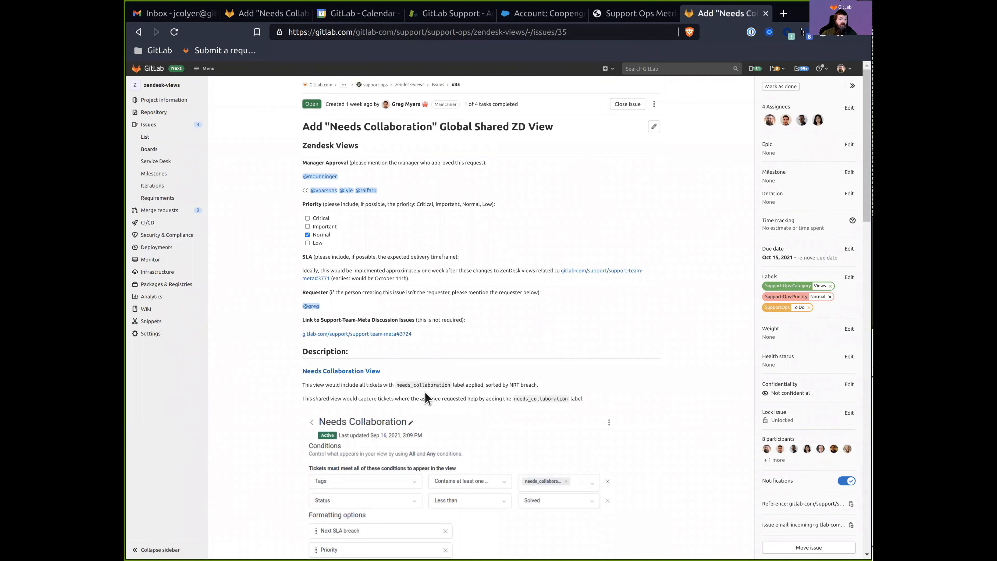
pyautogui.scroll(-4, 428, 384)
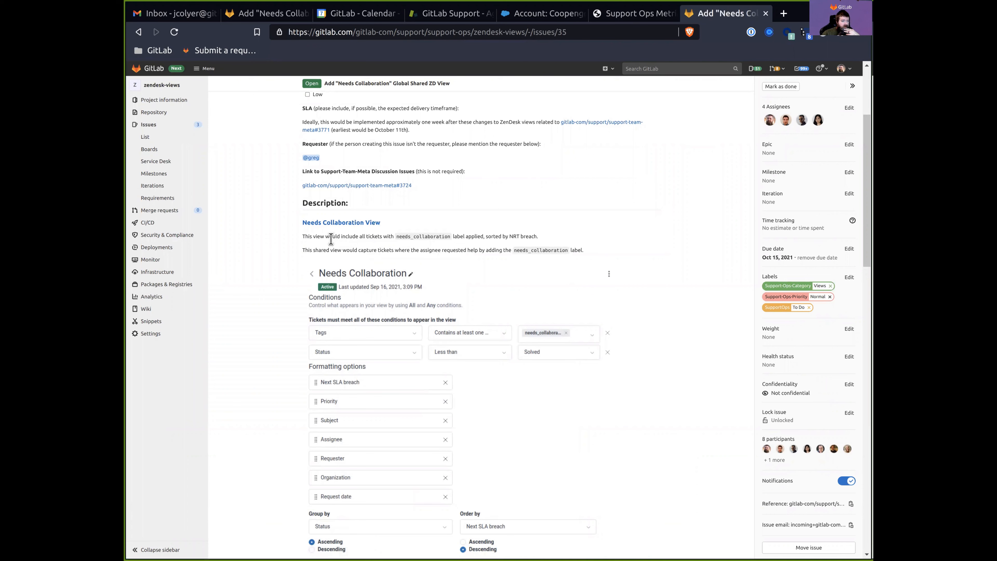
pyautogui.moveTo(330, 238); pyautogui.dragTo(536, 234)
pyautogui.click(429, 237)
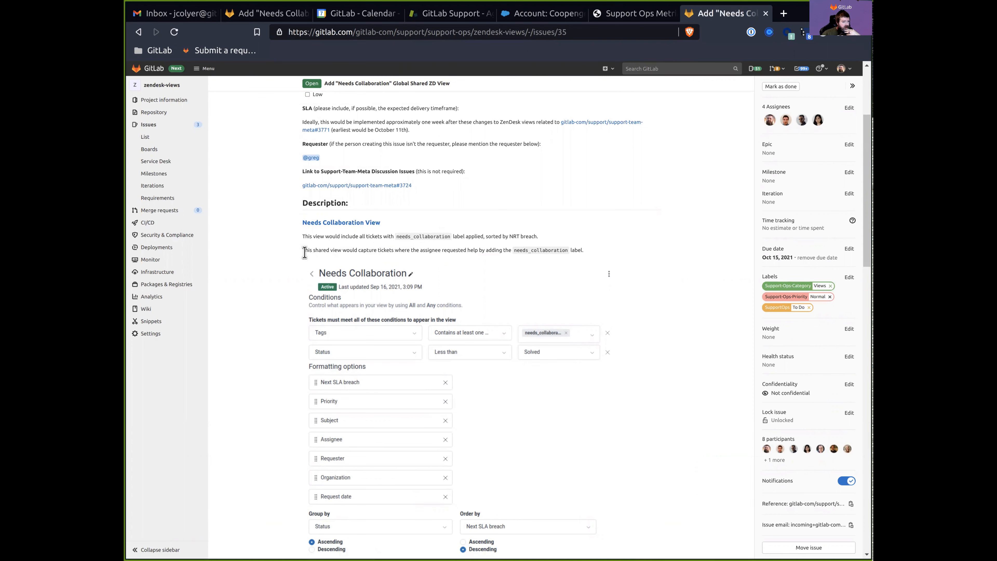
pyautogui.moveTo(305, 252); pyautogui.dragTo(648, 252)
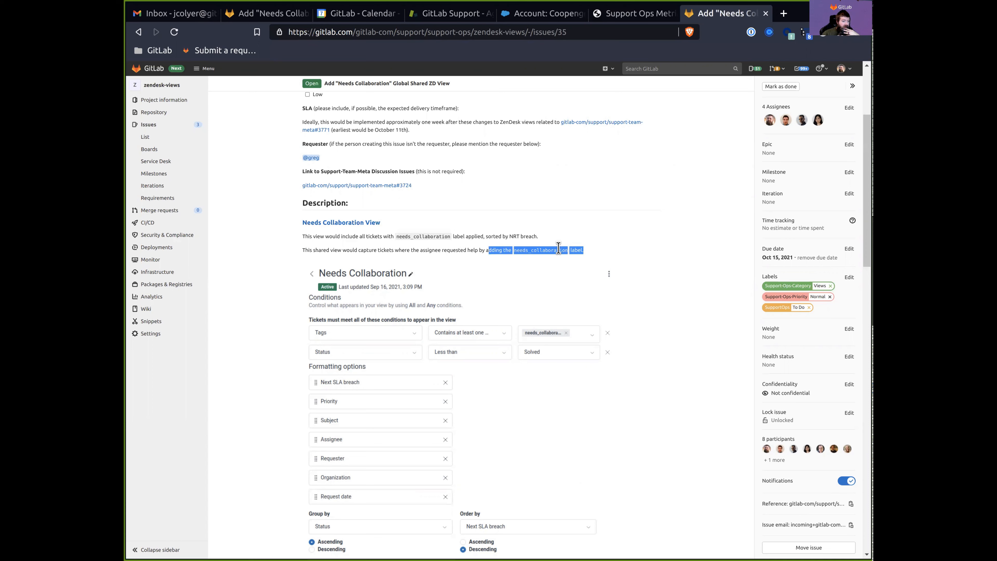
# Scroll through the issue comments back to the view screenshot, then open a new browser tab.
pyautogui.scroll(-10, 427, 307)
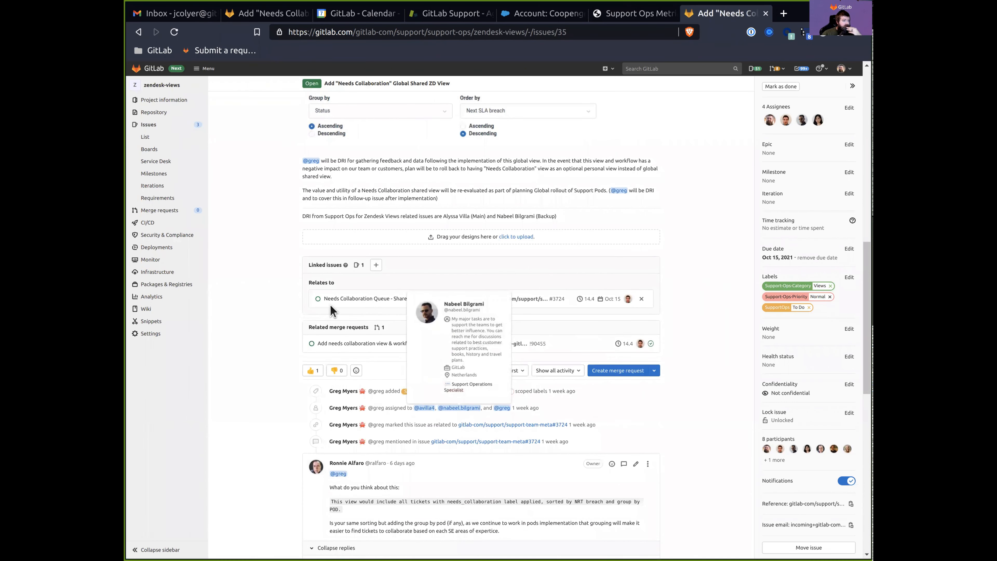
pyautogui.scroll(6, 247, 272)
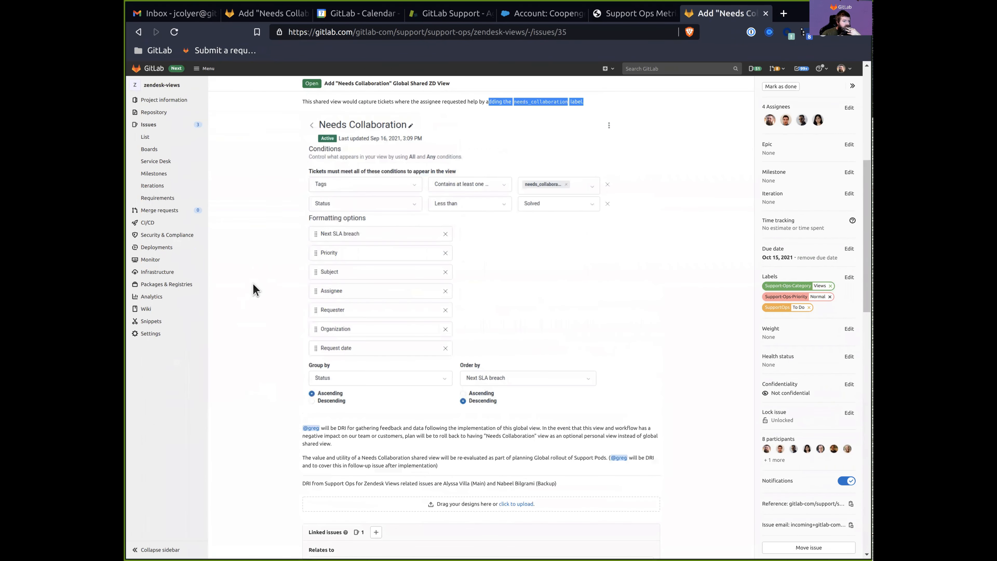
pyautogui.scroll(-9, 259, 290)
pyautogui.scroll(-9, 260, 292)
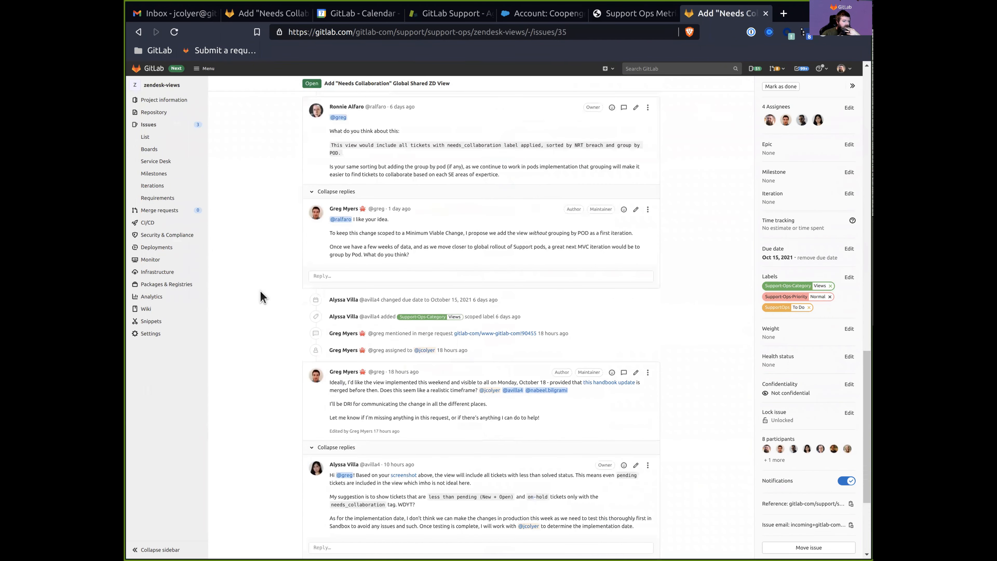
pyautogui.scroll(10, 263, 310)
pyautogui.scroll(10, 264, 319)
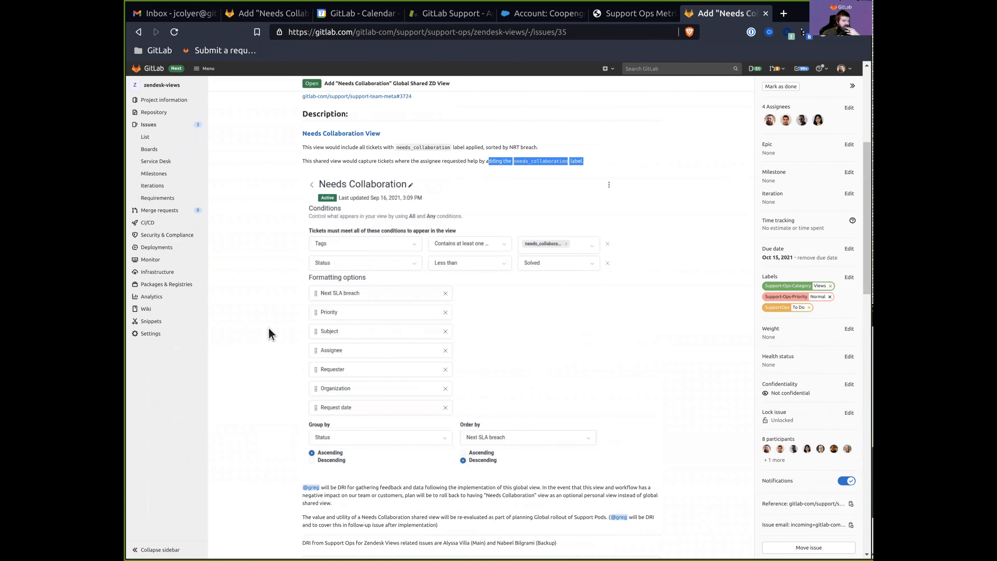
pyautogui.click(631, 295)
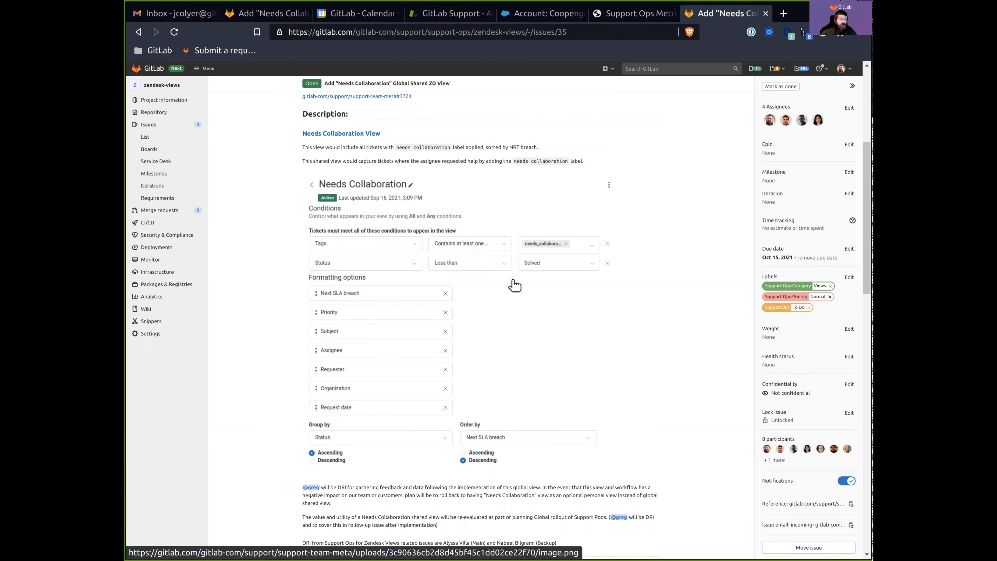
pyautogui.moveTo(156, 247)
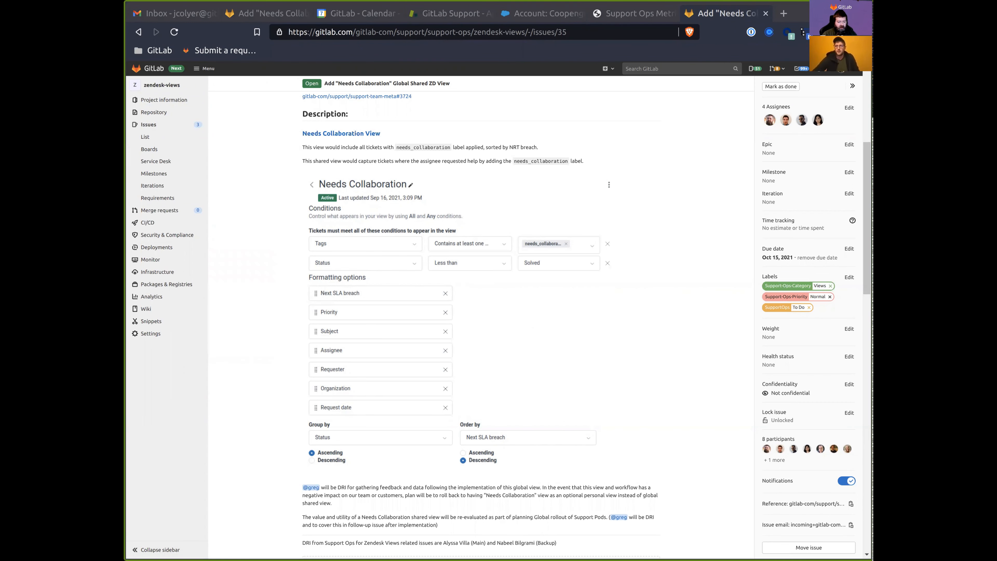
pyautogui.hotkey('ctrl', 't')
# Sign in to the GitLab, Inc. Zendesk SANDBOX with the agent's email and password.
pyautogui.write('sand')
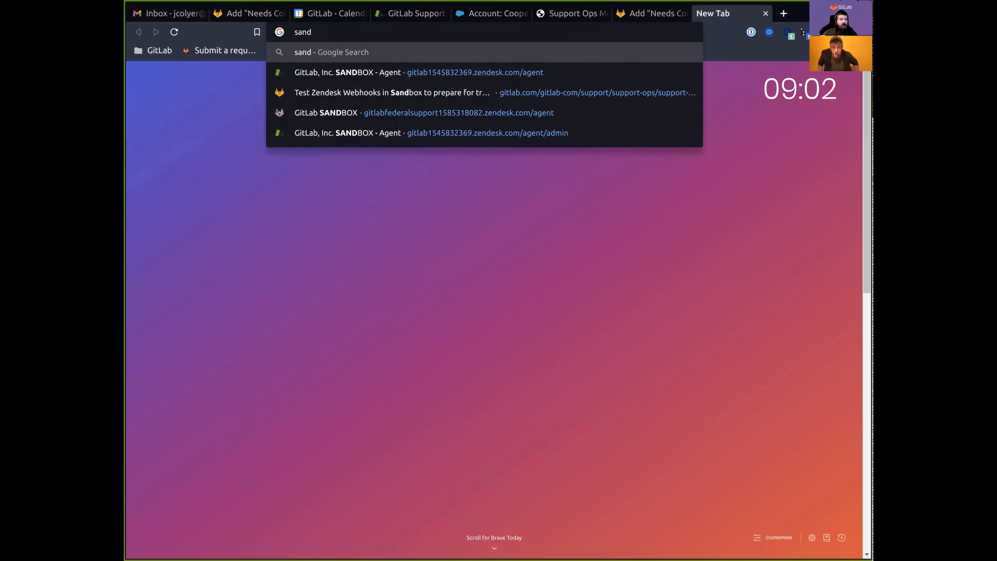
pyautogui.press('Down')
pyautogui.press('Return')
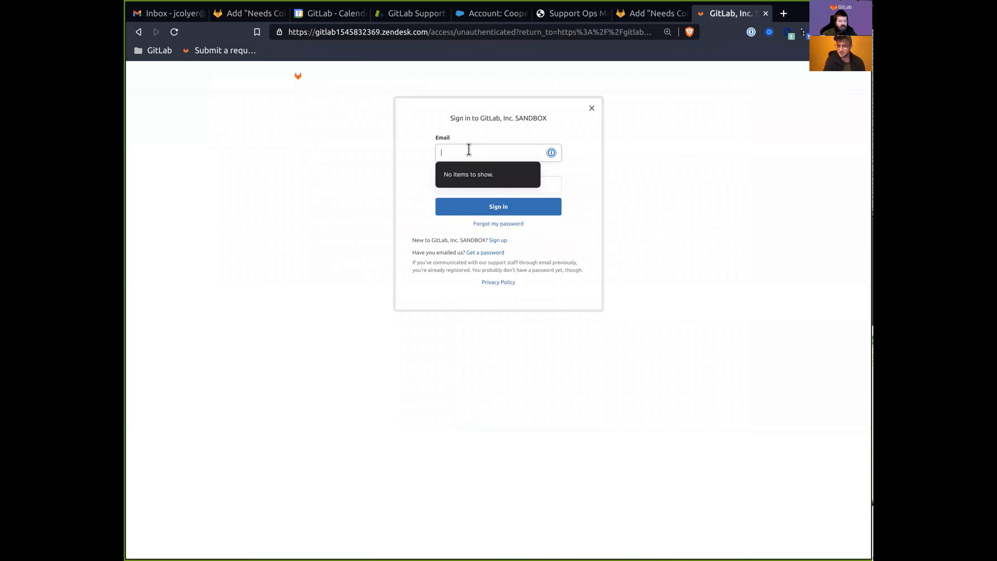
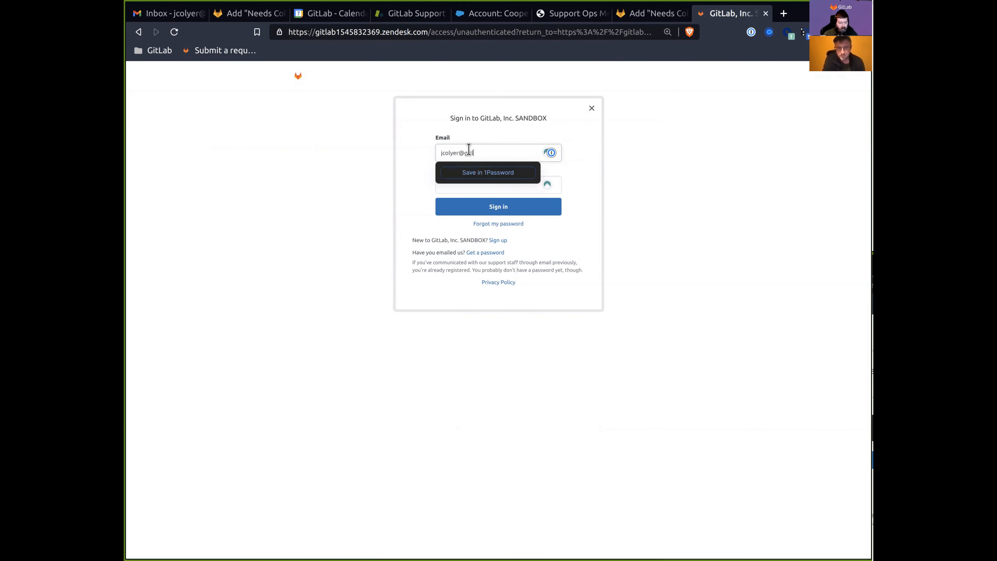
pyautogui.press('Tab')
pyautogui.write('•••••••••••')
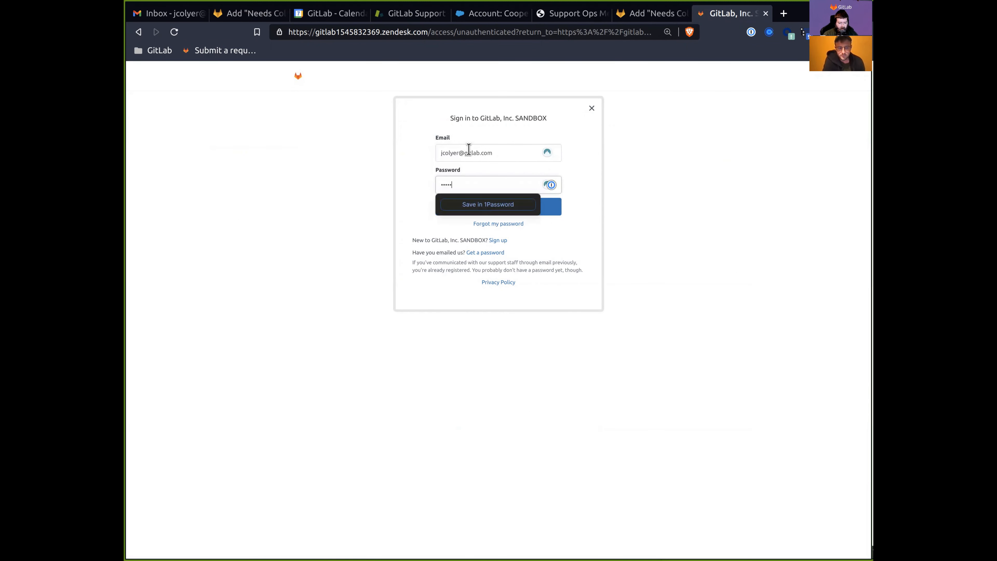
pyautogui.press('Return')
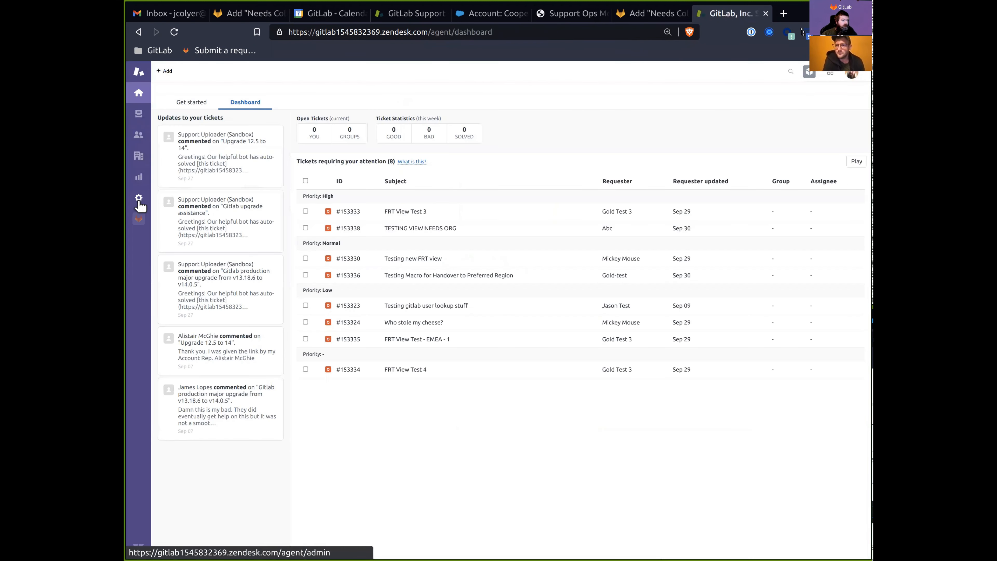
# From Admin settings, go to Views and start adding a new view.
pyautogui.click(139, 198)
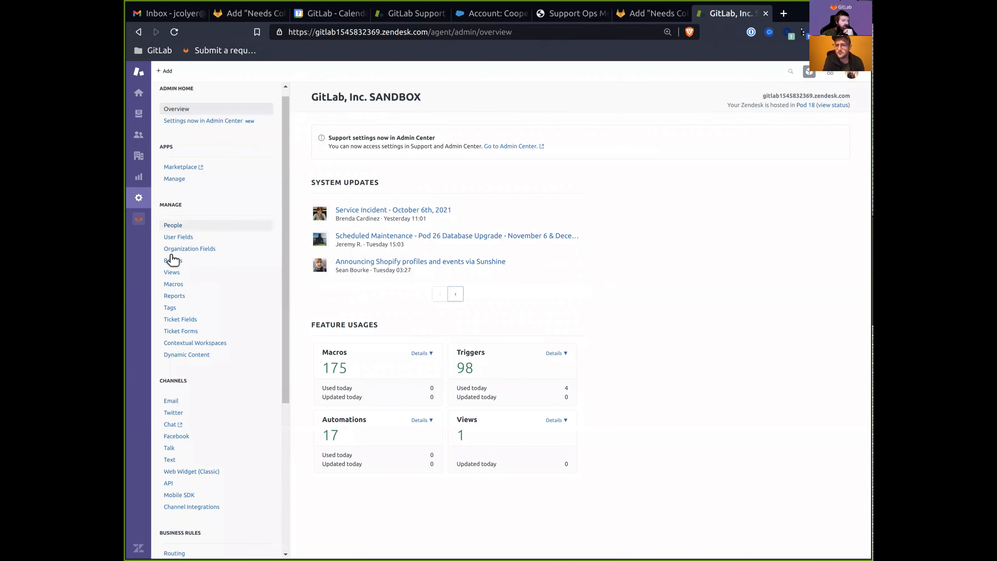
pyautogui.click(183, 274)
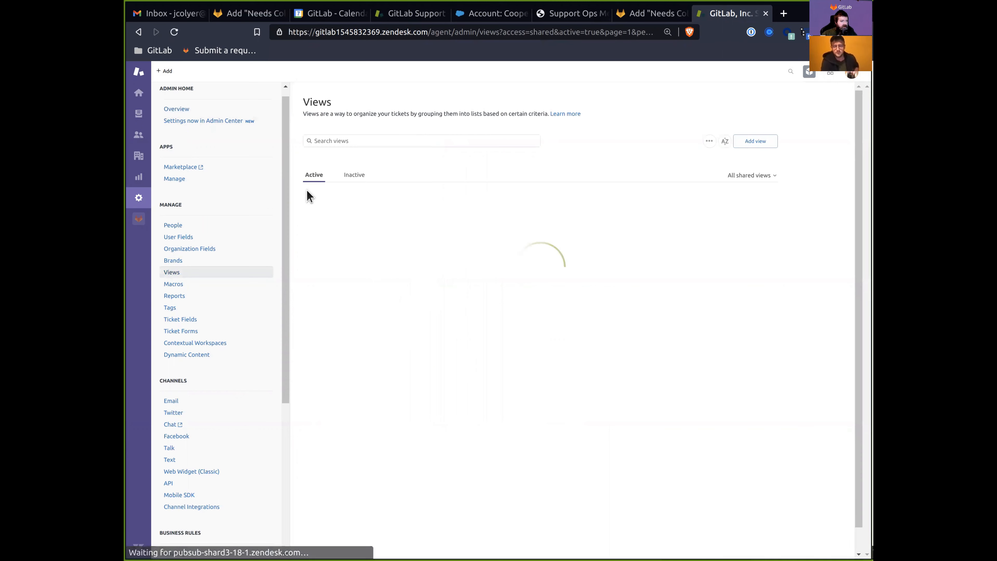
pyautogui.click(750, 152)
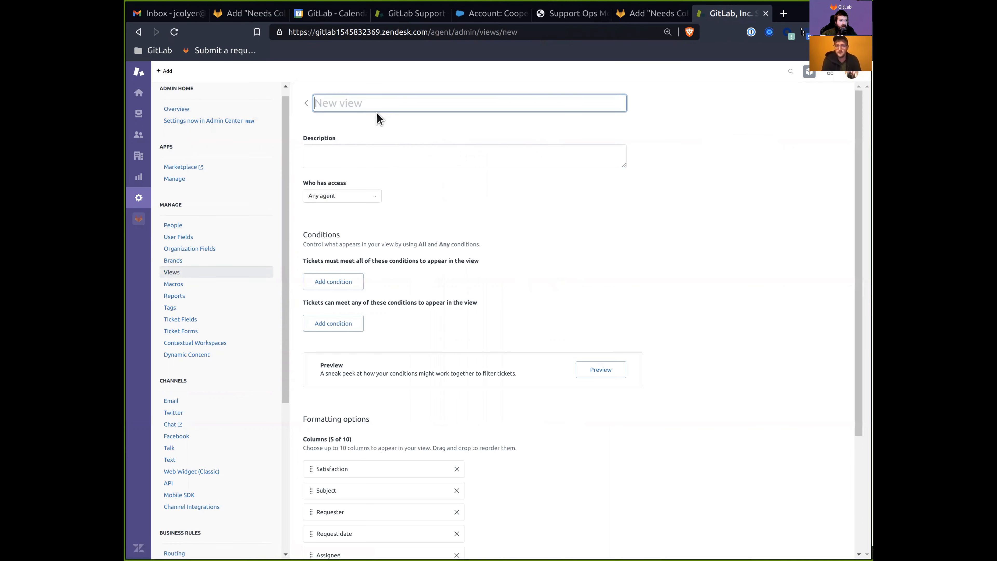
# Name the view 'Needs Collaboration' and paste the GitLab issue URL into its description.
pyautogui.write('Needs Co')
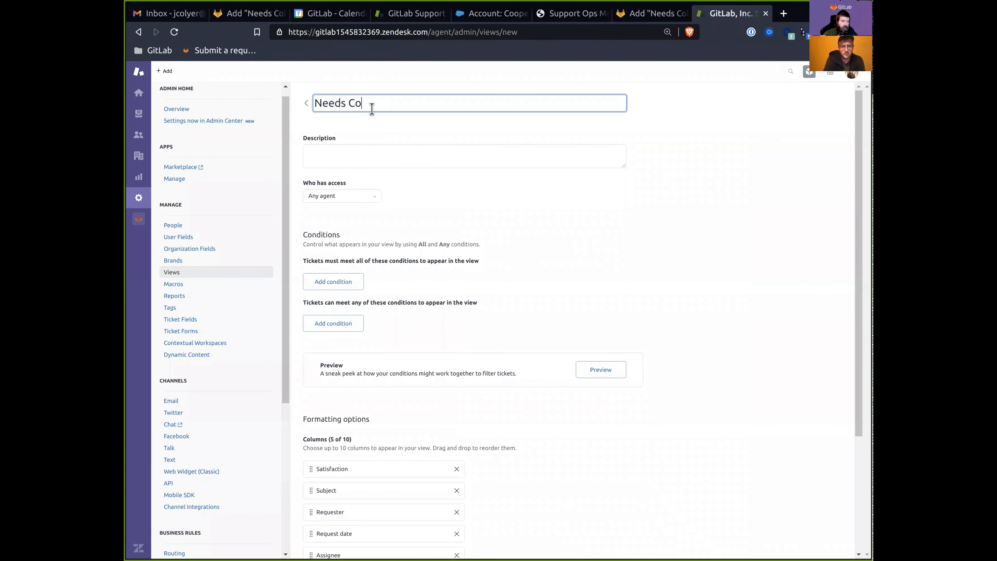
pyautogui.write('llaboration')
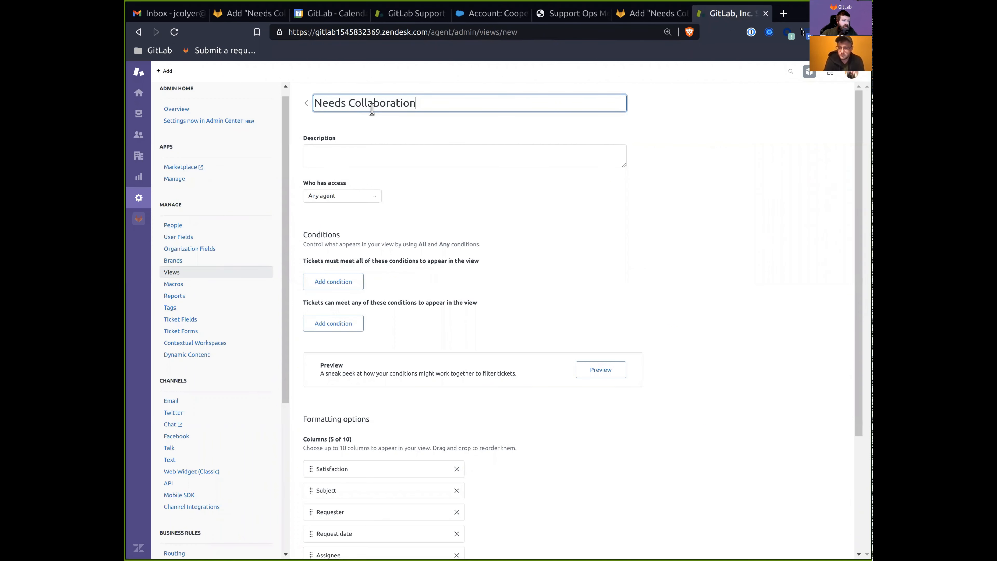
pyautogui.press('Return')
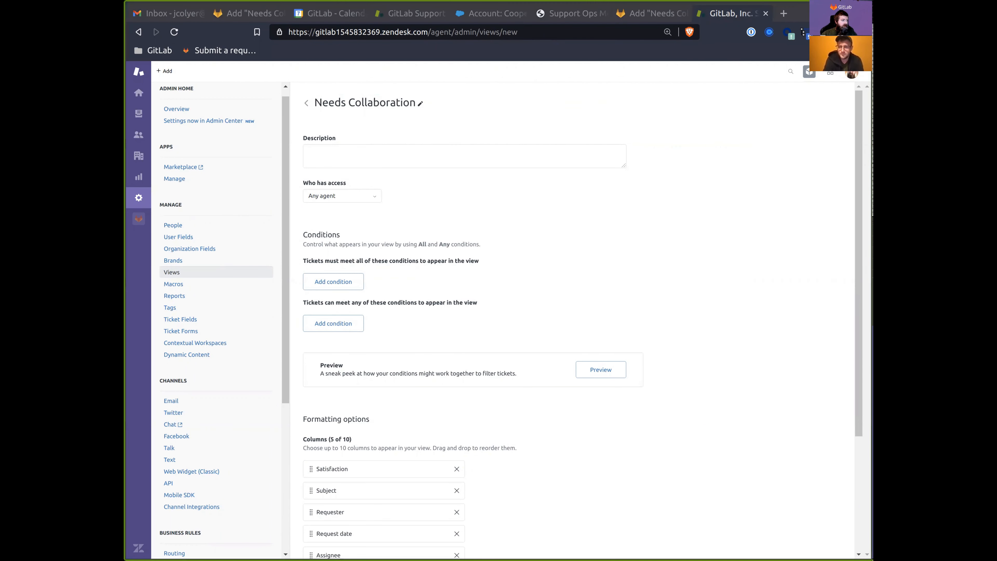
pyautogui.click(648, 14)
pyautogui.click(608, 28)
pyautogui.hotkey('ctrl', 'c')
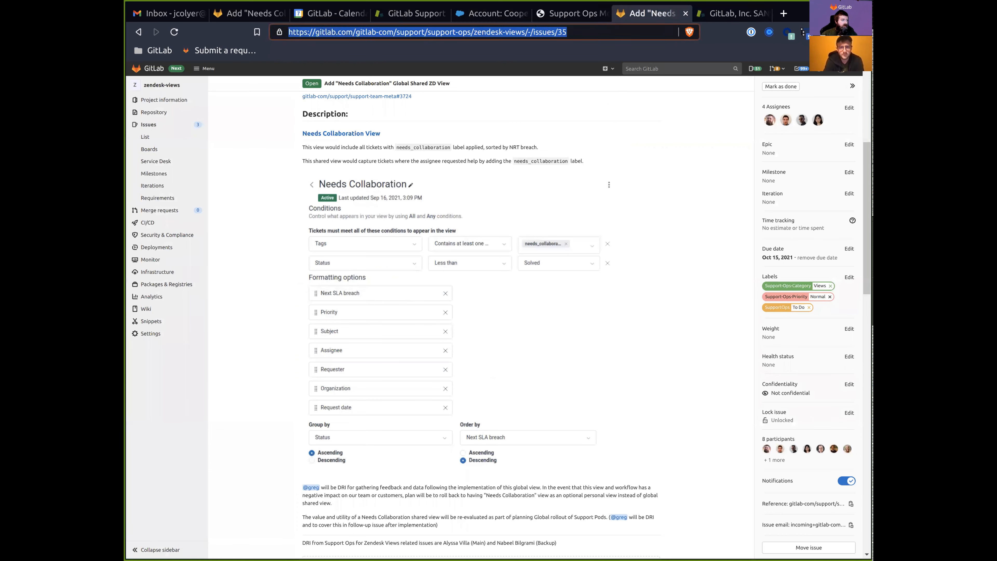
pyautogui.click(732, 13)
pyautogui.click(464, 156)
pyautogui.hotkey('ctrl', 'v')
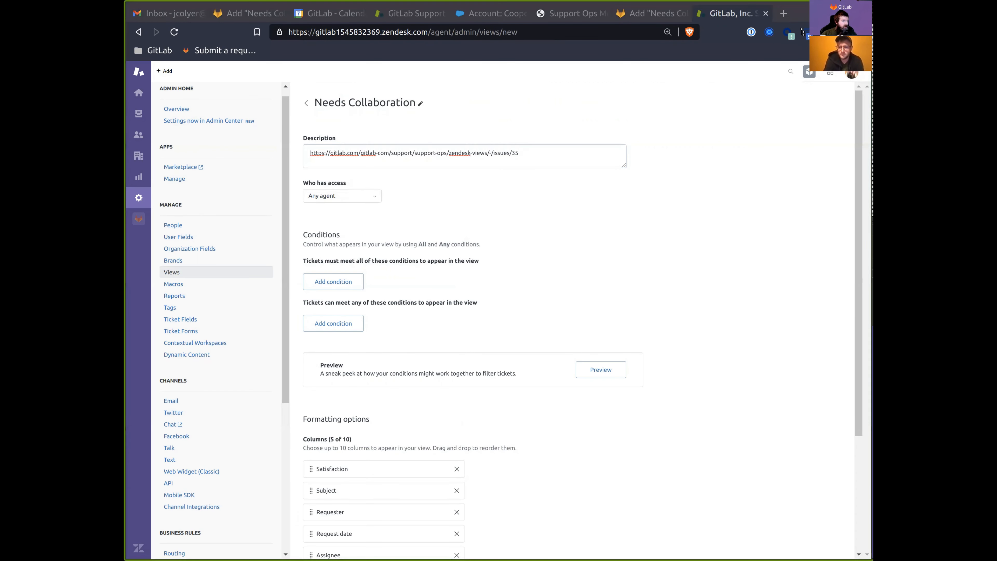
# Restrict view access to agents in the Support AMER, Support APAC and Support EMEA groups.
pyautogui.hotkey('ctrl', 'shift', 'Tab')
pyautogui.scroll(4, 380, 344)
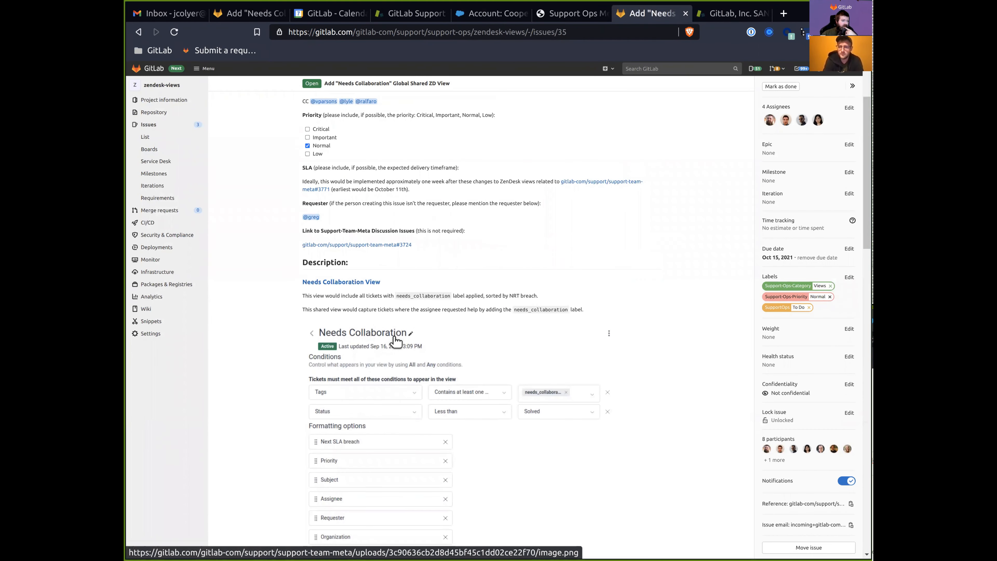
pyautogui.scroll(-5, 397, 342)
pyautogui.scroll(3, 396, 345)
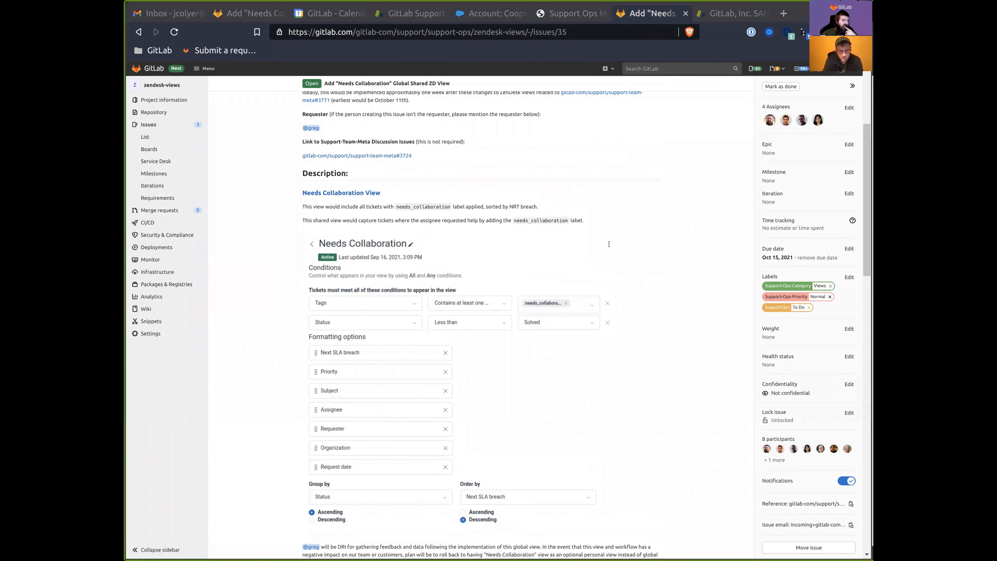
pyautogui.hotkey('ctrl', 'Tab')
pyautogui.click(332, 199)
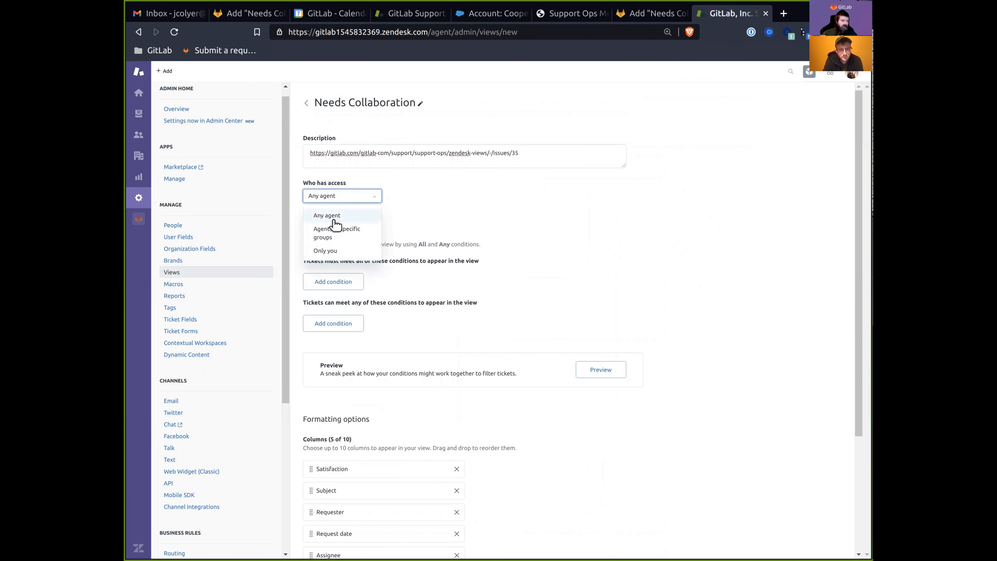
pyautogui.click(335, 227)
pyautogui.click(438, 196)
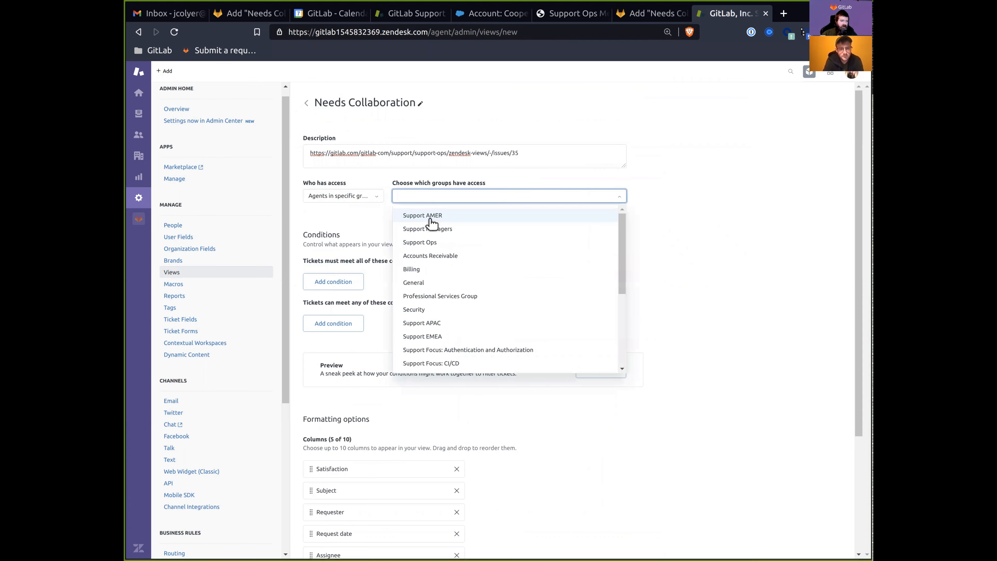
pyautogui.click(427, 215)
pyautogui.click(432, 323)
pyautogui.click(436, 336)
pyautogui.press('Escape')
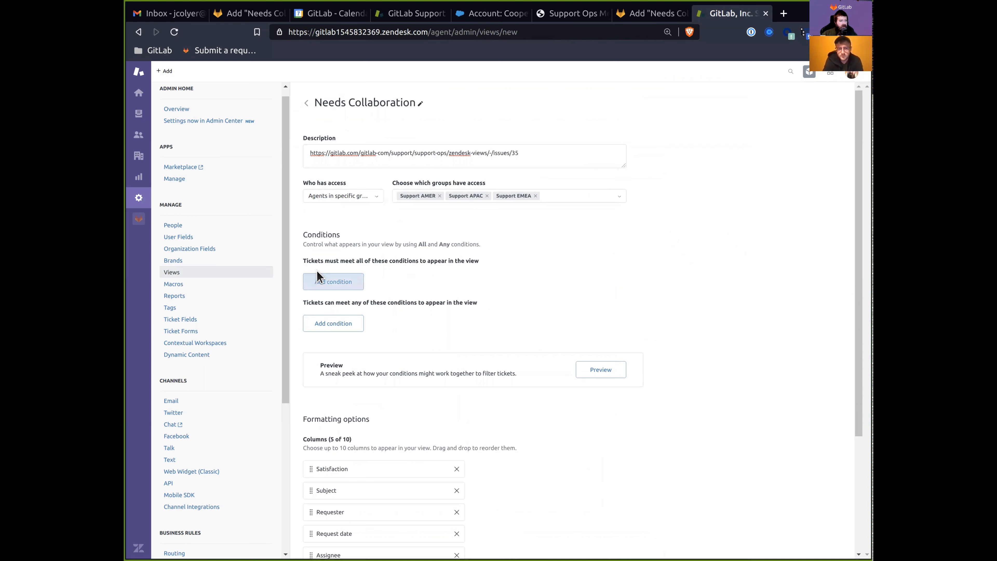
# Add a required condition: Tags contain at least one of needs_collaboration.
pyautogui.click(331, 281)
pyautogui.click(352, 286)
pyautogui.write('tag')
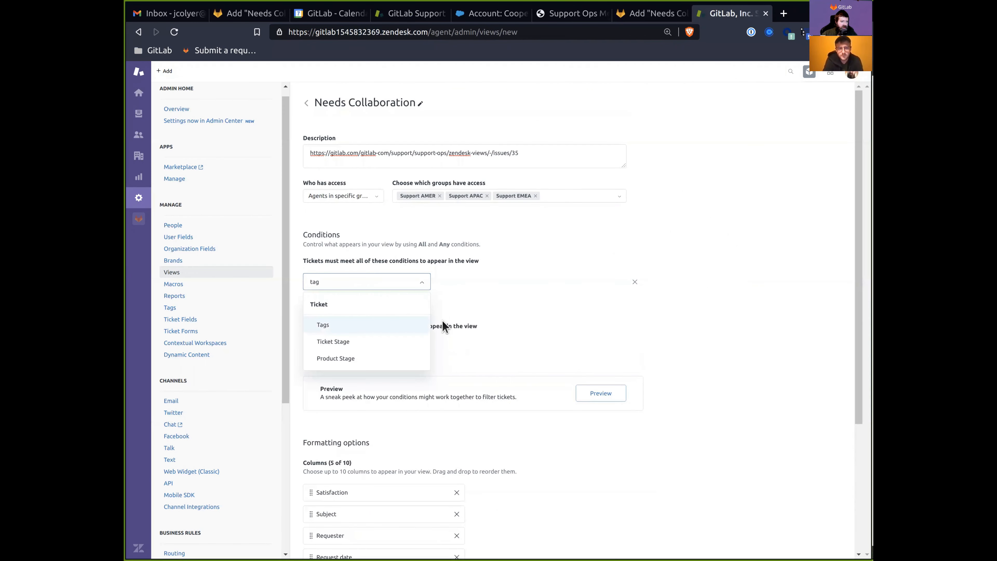
pyautogui.press('Return')
pyautogui.click(462, 283)
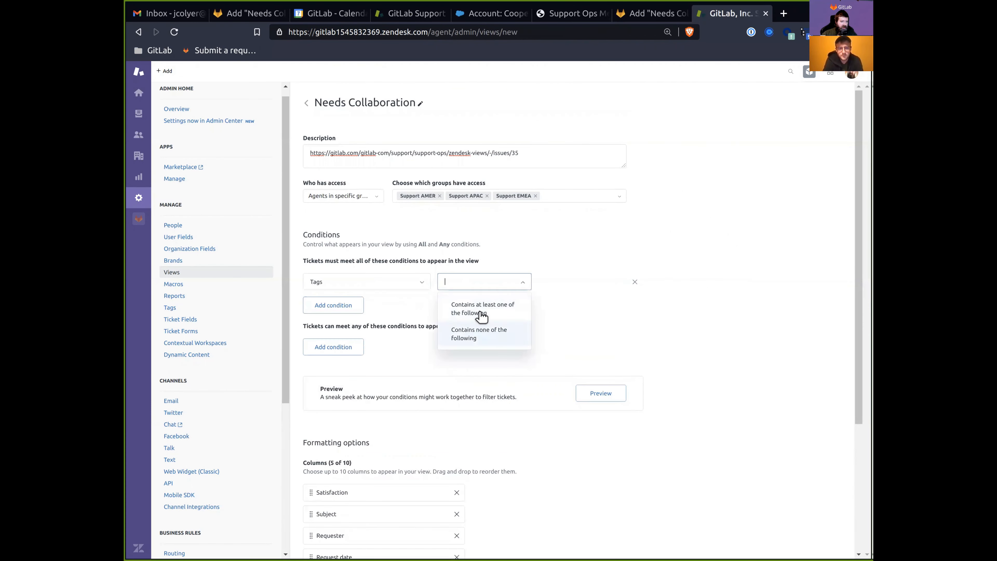
pyautogui.click(479, 316)
pyautogui.click(550, 283)
pyautogui.write('ne')
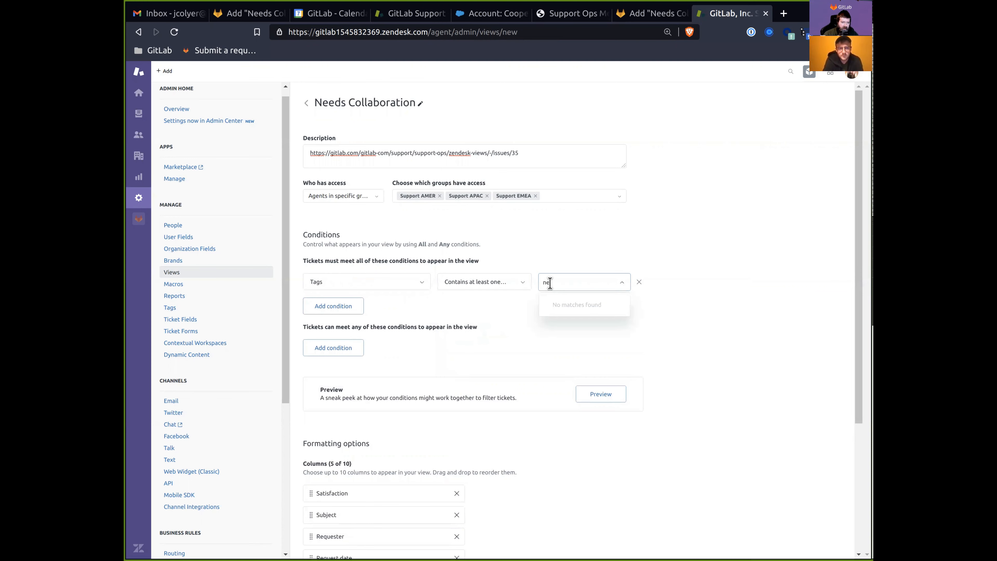
pyautogui.write('eds_collaborati')
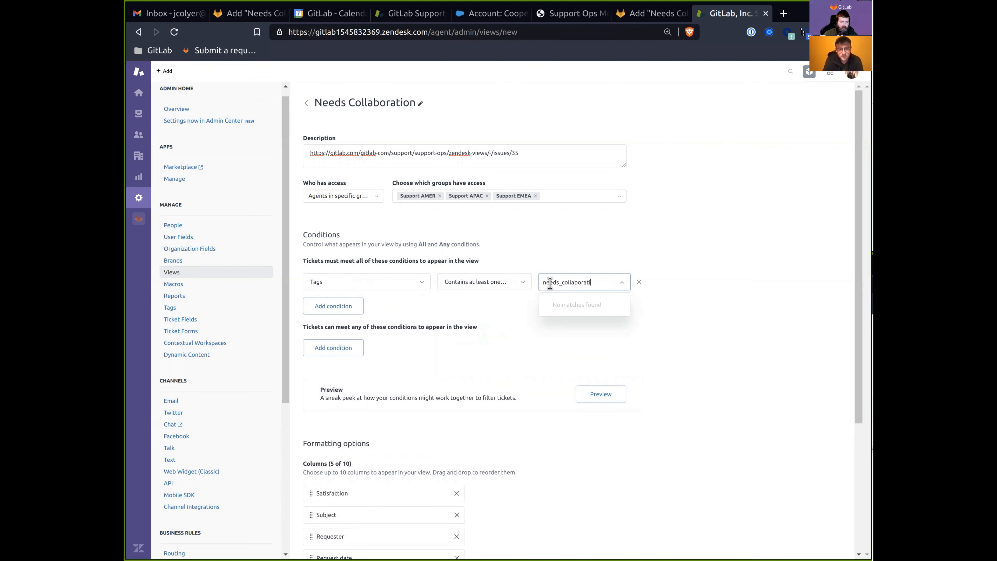
pyautogui.press('Return')
# Add a second required condition: Status less than Solved.
pyautogui.click(357, 314)
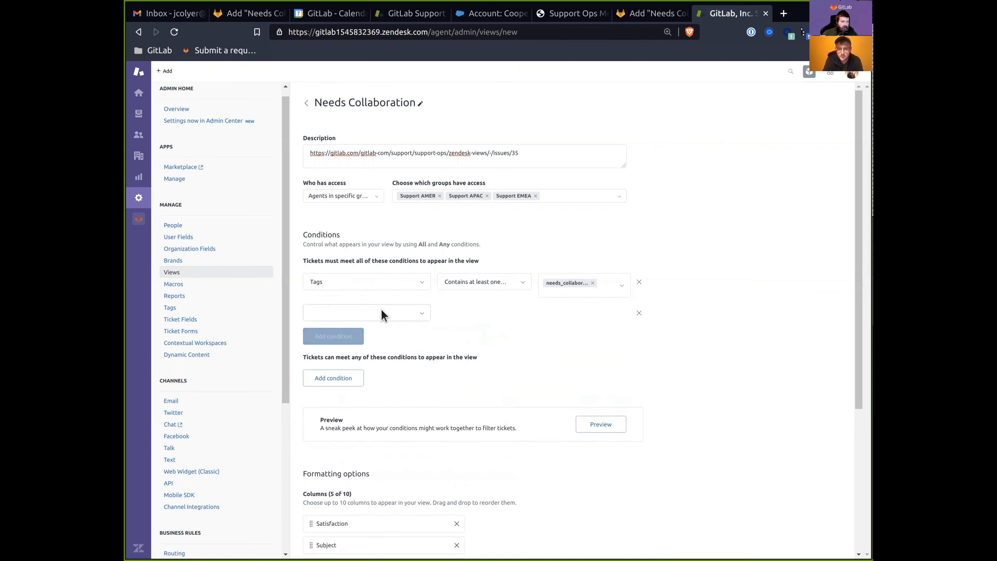
pyautogui.click(369, 313)
pyautogui.write('stat')
pyautogui.press('Return')
pyautogui.click(460, 318)
pyautogui.click(481, 371)
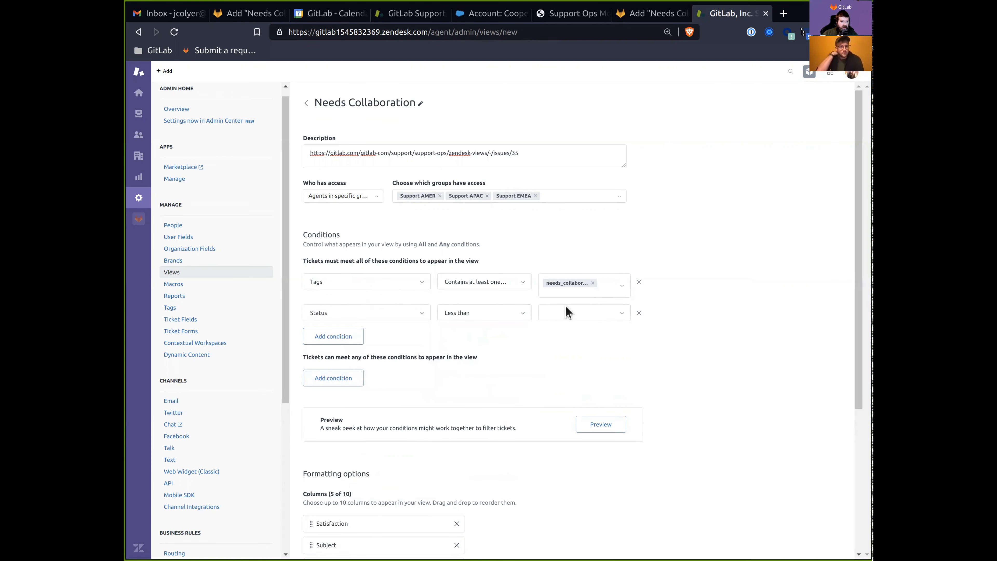
pyautogui.click(567, 313)
pyautogui.click(577, 404)
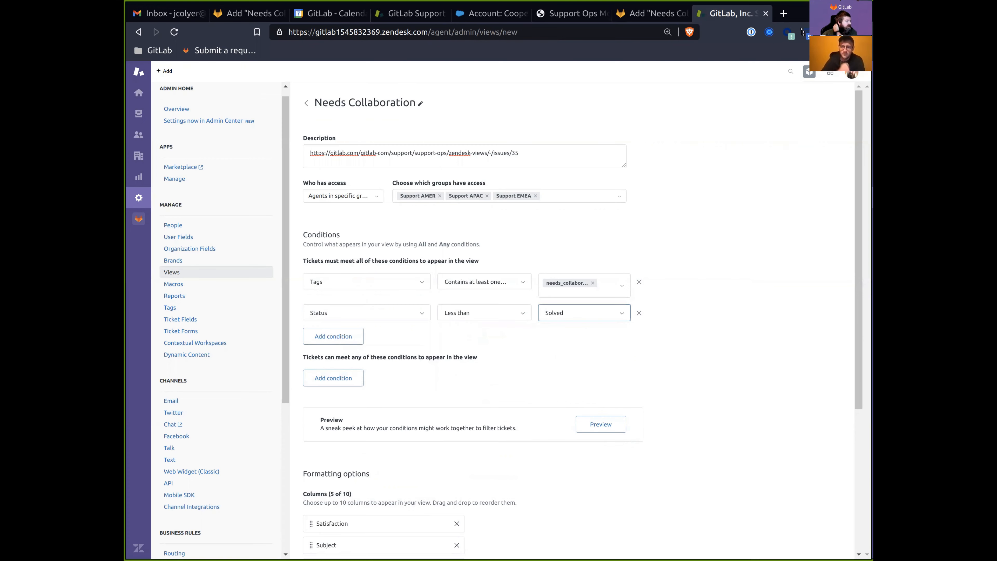
pyautogui.hotkey('ctrl', 'shift', 'Tab')
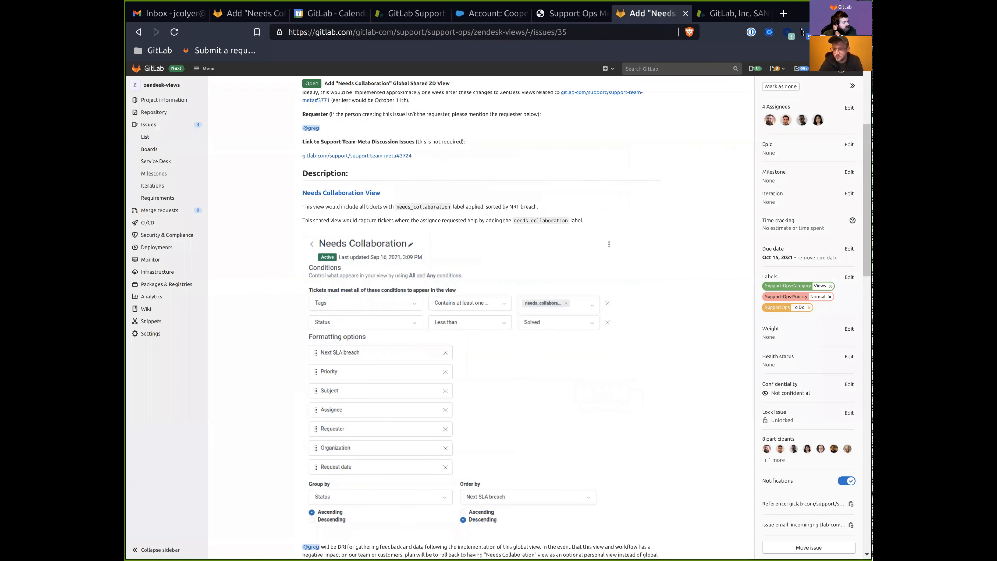
# Preview matching tickets and remove the Satisfaction, Subject, Requester, Request date and Assignee columns.
pyautogui.hotkey('ctrl', 'Tab')
pyautogui.scroll(-3, 389, 331)
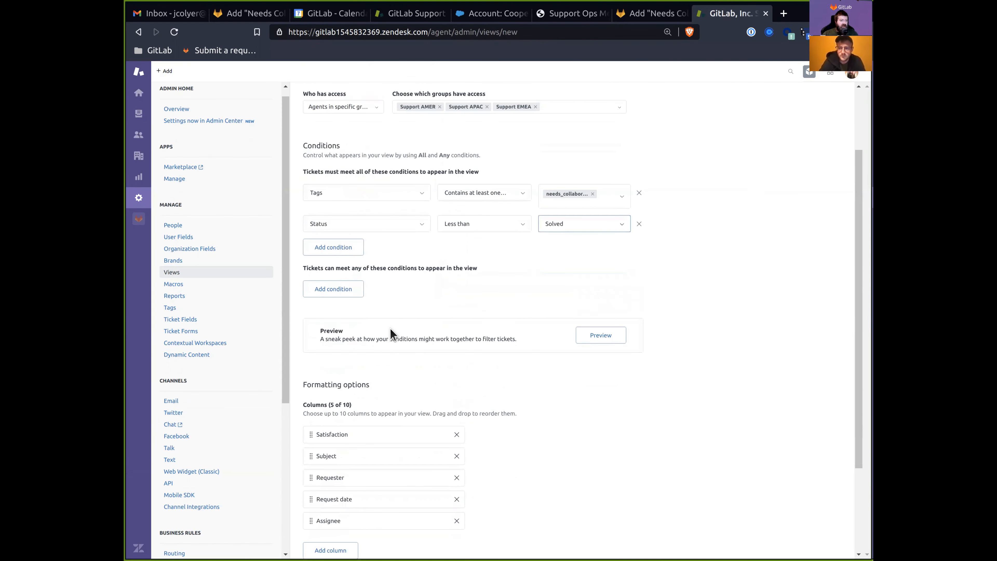
pyautogui.click(612, 340)
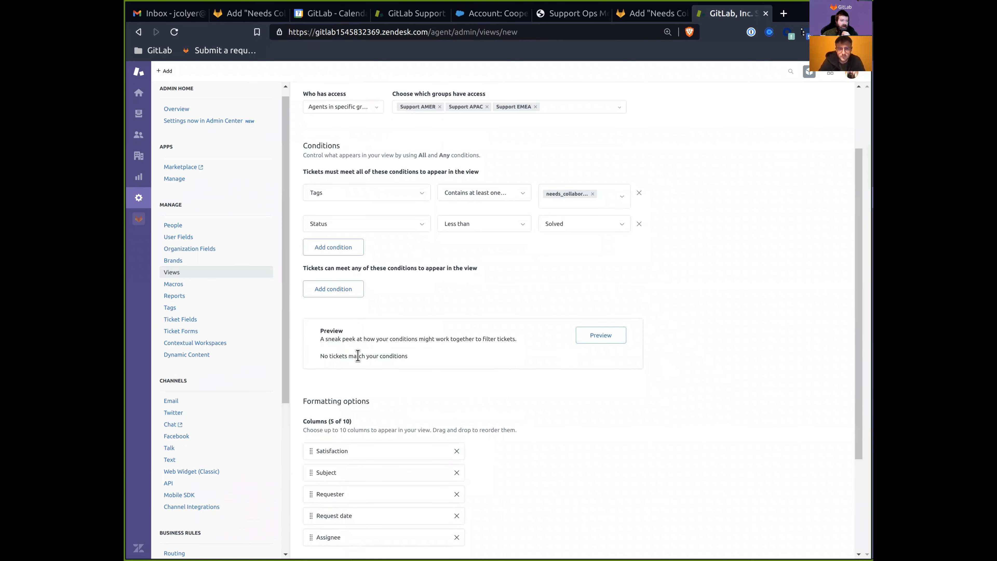
pyautogui.moveTo(338, 360); pyautogui.dragTo(465, 370)
pyautogui.click(454, 367)
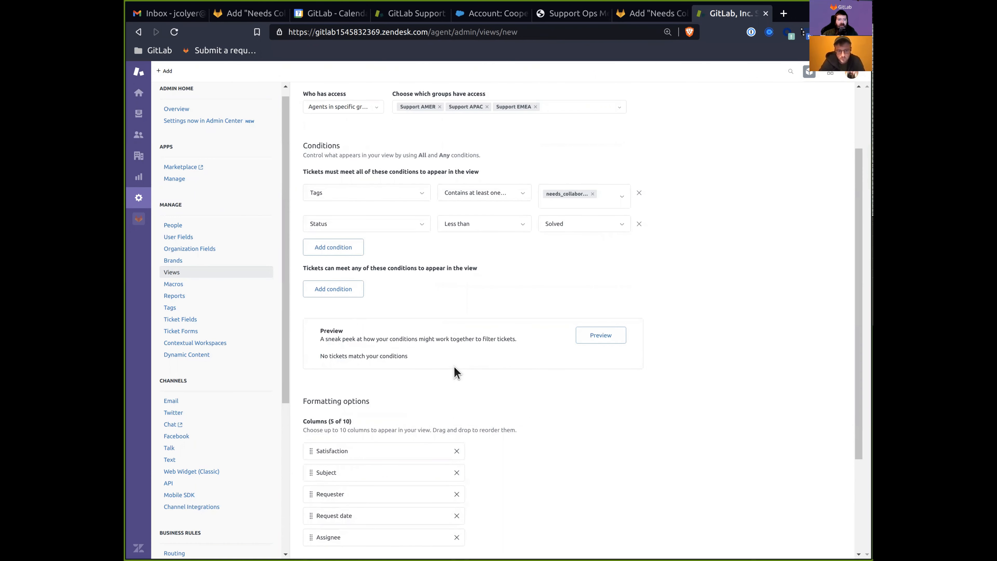
pyautogui.scroll(-3, 451, 367)
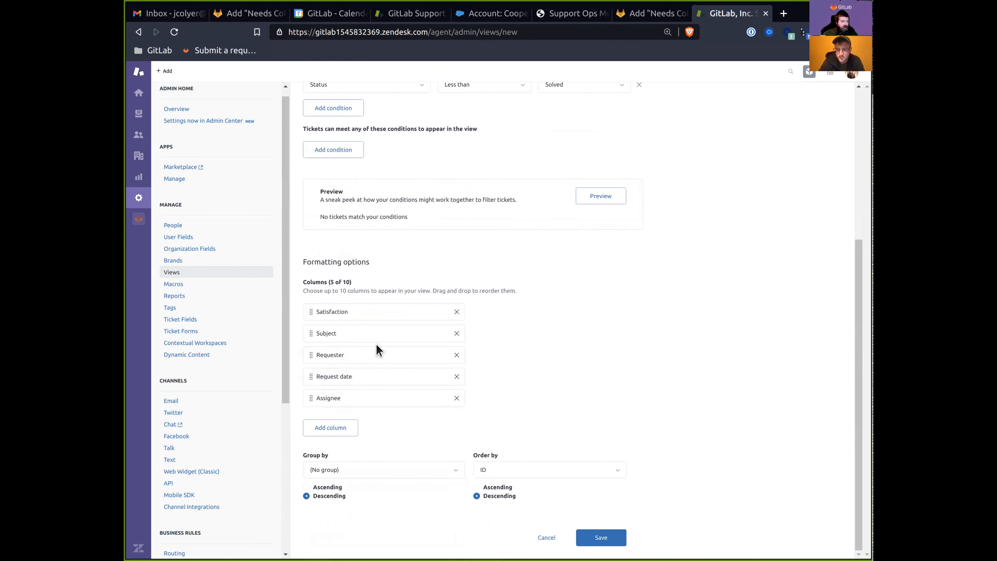
pyautogui.click(458, 314)
pyautogui.click(457, 333)
pyautogui.click(457, 355)
pyautogui.click(457, 376)
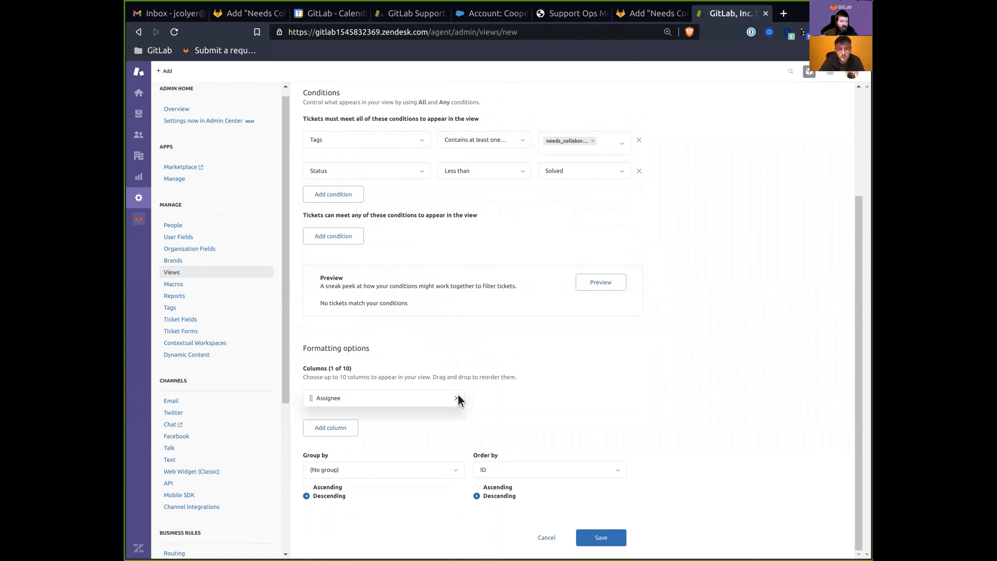
pyautogui.click(456, 398)
# Add the Next SLA breach, Priority and Subject columns, checking the issue's required list.
pyautogui.click(339, 426)
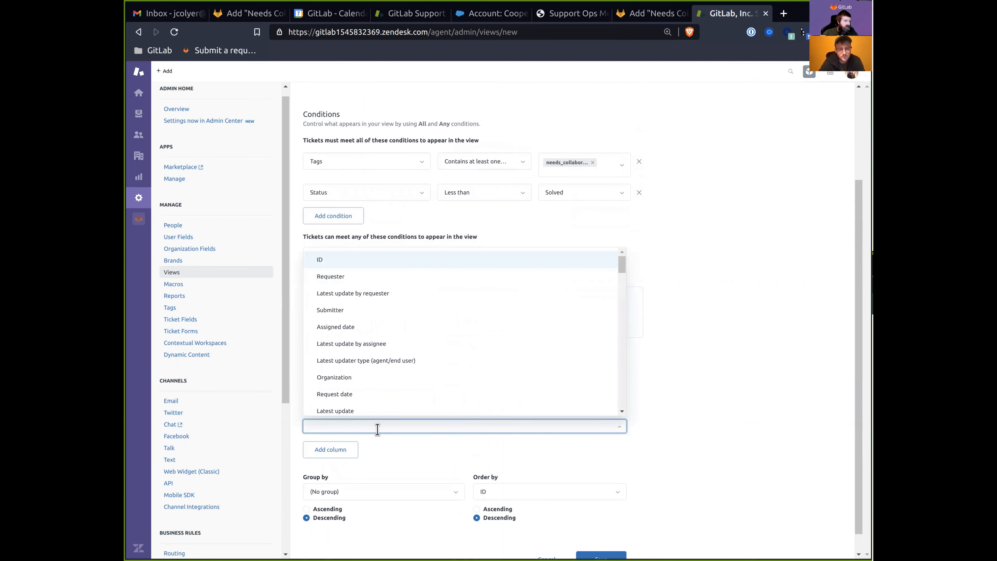
pyautogui.press('Escape')
pyautogui.hotkey('ctrl', 'shift', 'Tab')
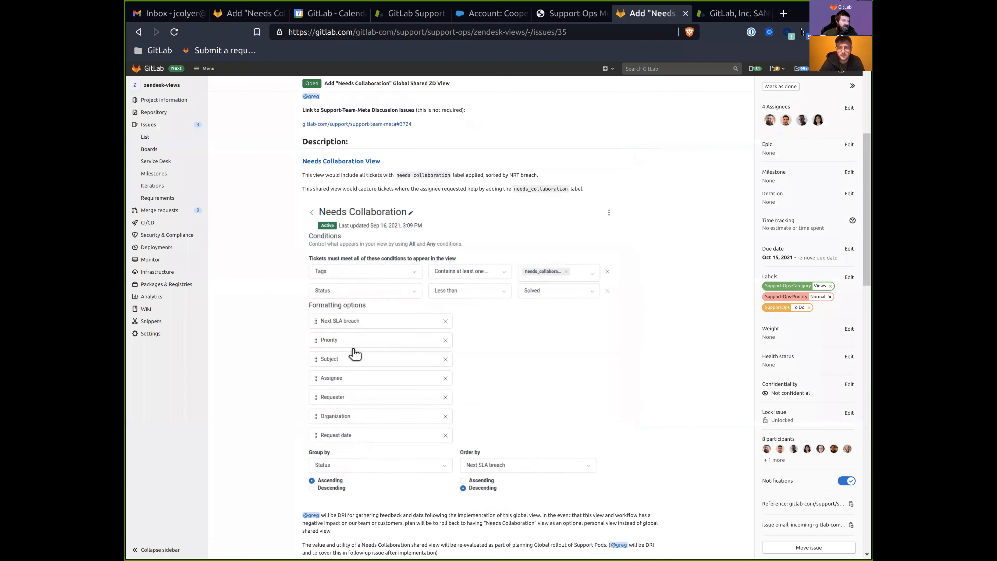
pyautogui.scroll(-2, 352, 347)
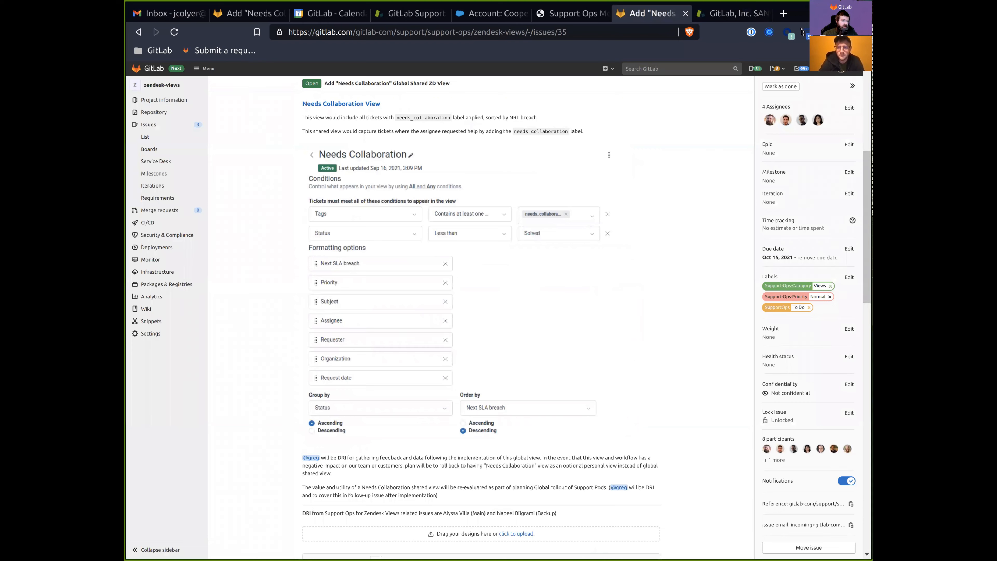
pyautogui.hotkey('ctrl', 'Tab')
pyautogui.click(338, 425)
pyautogui.write('m')
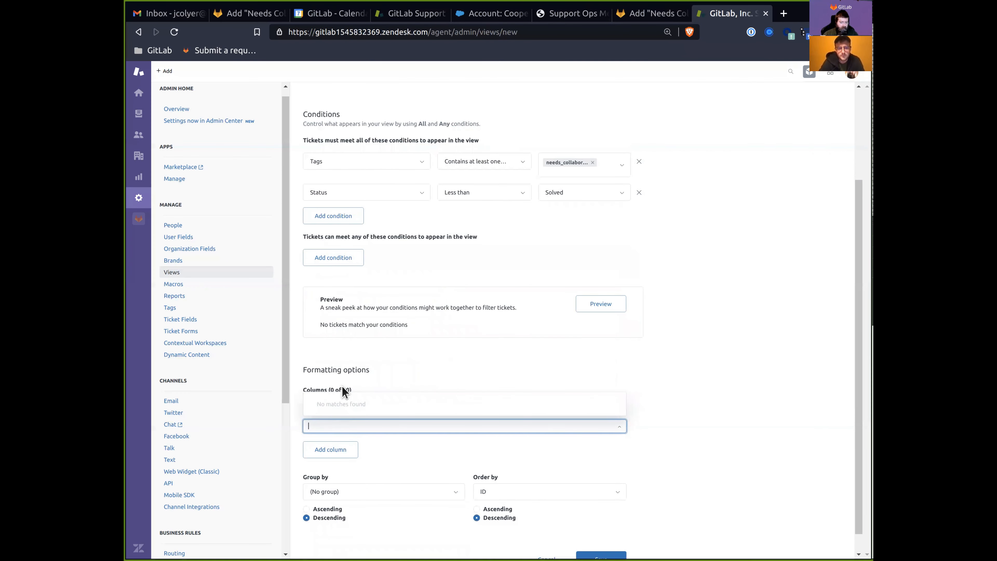
pyautogui.write('next')
pyautogui.click(342, 409)
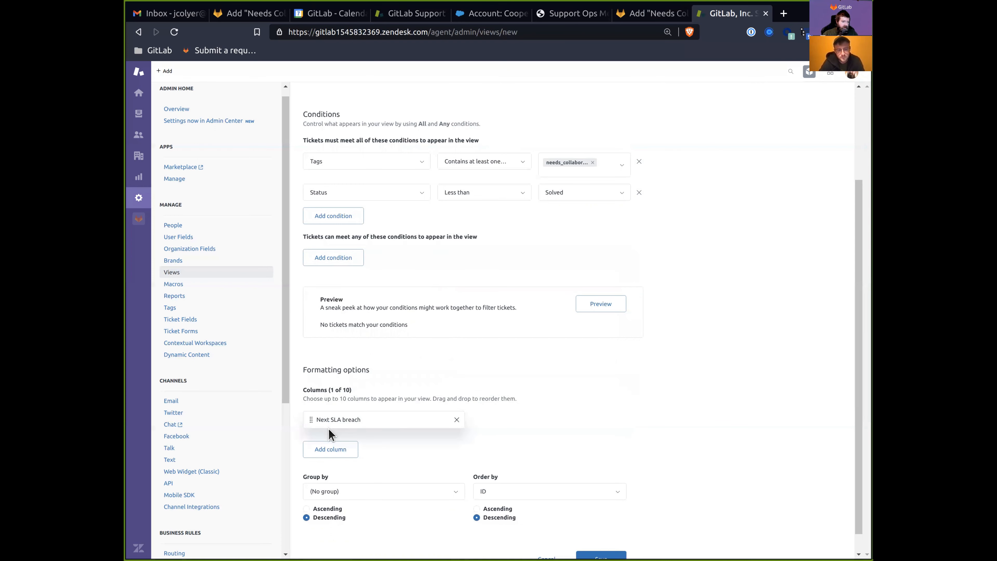
pyautogui.click(333, 449)
pyautogui.write('prior')
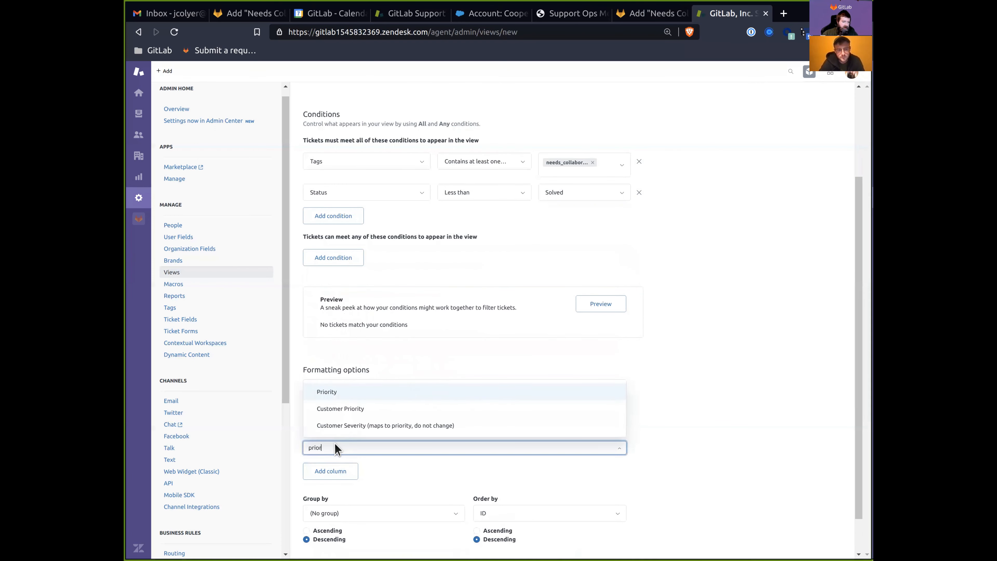
pyautogui.click(329, 393)
pyautogui.click(332, 474)
pyautogui.write('subjec')
pyautogui.click(329, 446)
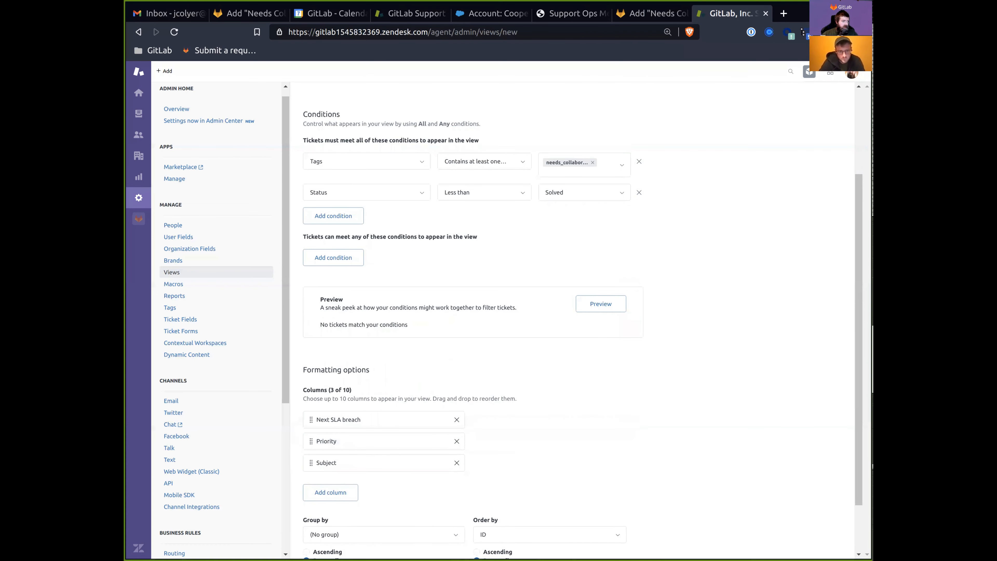
# Add the Assignee, Requester and Organization columns.
pyautogui.hotkey('ctrl', 'shift', 'Tab')
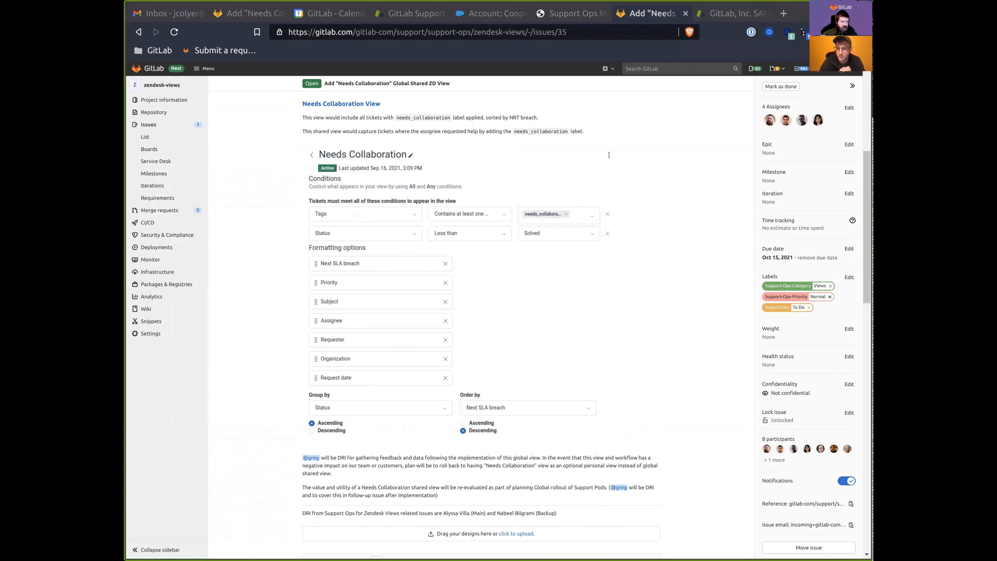
pyautogui.hotkey('ctrl', 'Tab')
pyautogui.click(345, 491)
pyautogui.write('ass')
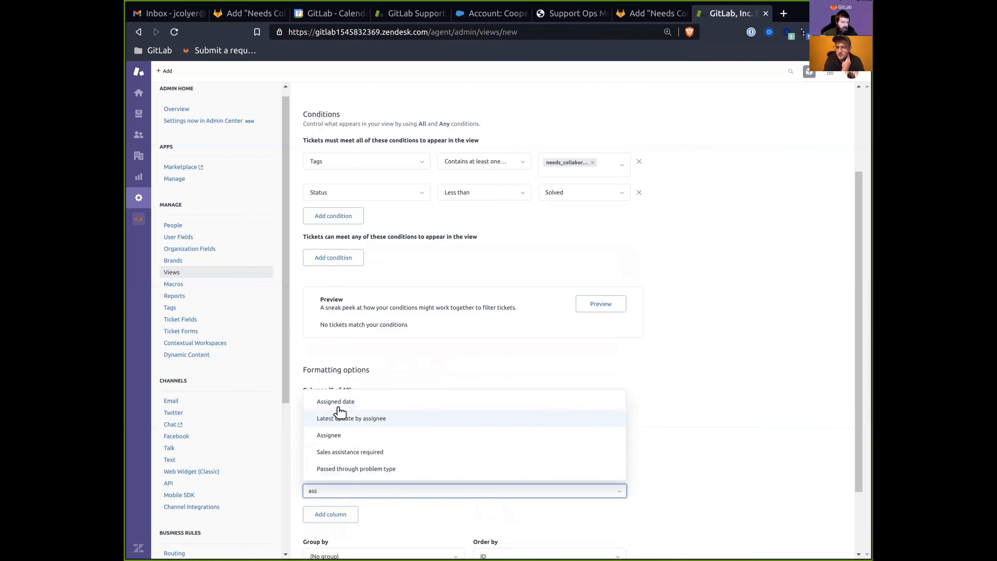
pyautogui.click(331, 436)
pyautogui.click(336, 515)
pyautogui.write('req')
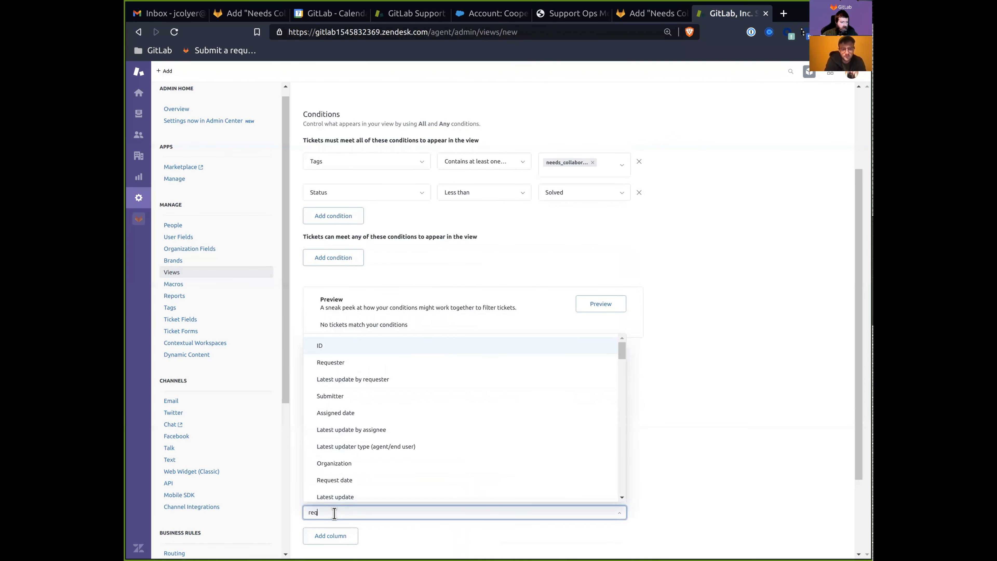
pyautogui.click(328, 392)
pyautogui.click(330, 537)
pyautogui.write('org')
pyautogui.click(338, 428)
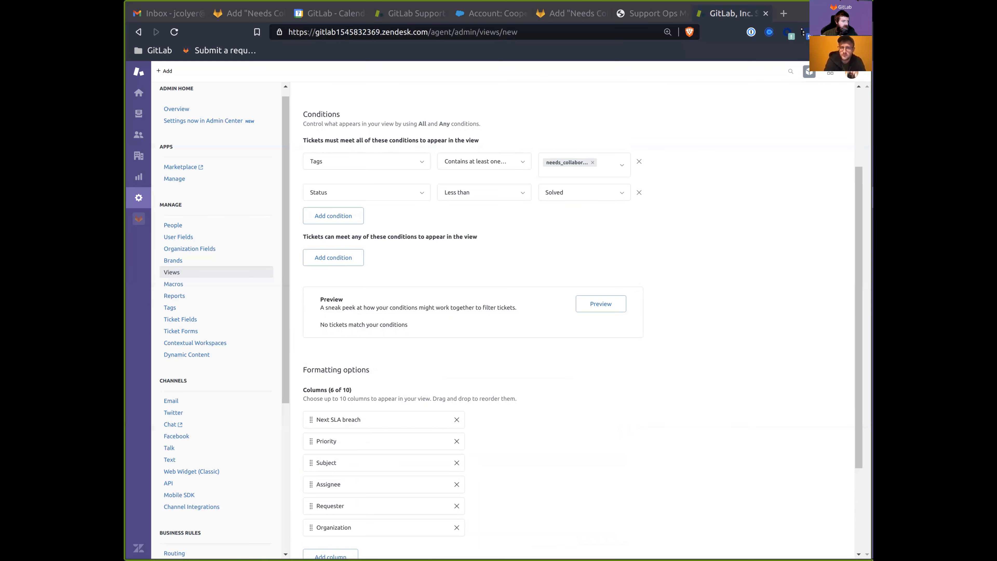
# Add the Request date column as the last column.
pyautogui.hotkey('ctrl', 'shift', 'Tab')
pyautogui.hotkey('ctrl', 'shift', 'Tab')
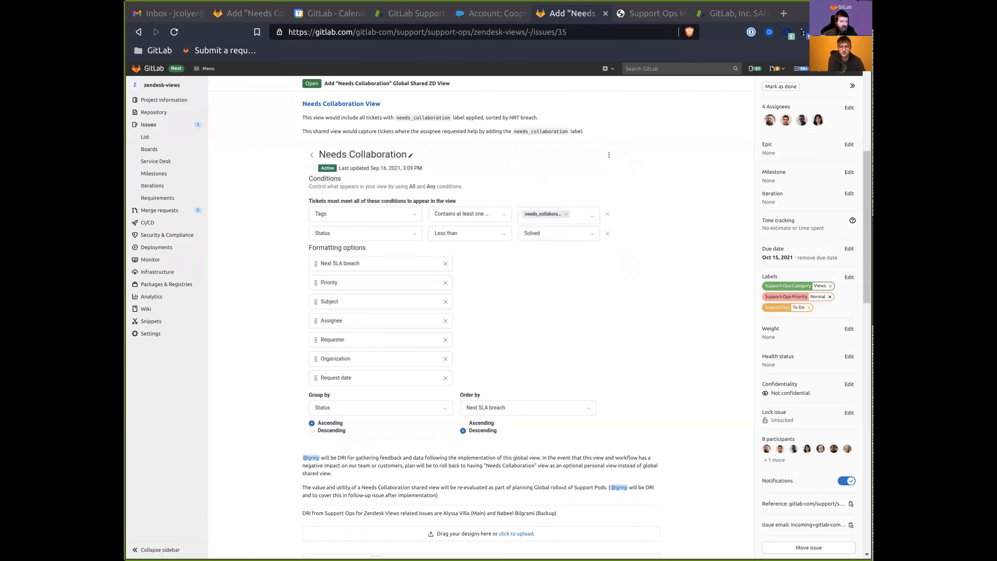
pyautogui.hotkey('ctrl', 'Tab')
pyautogui.hotkey('ctrl', 'Tab')
pyautogui.click(349, 430)
pyautogui.write('rwquest')
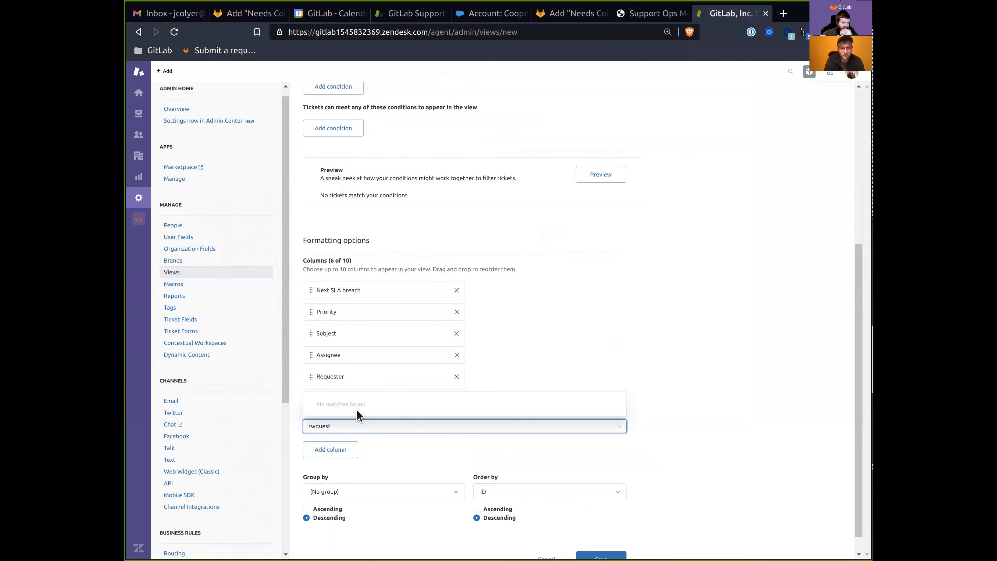
pyautogui.hotkey('ctrl', 'BackSpace')
pyautogui.write('rerque')
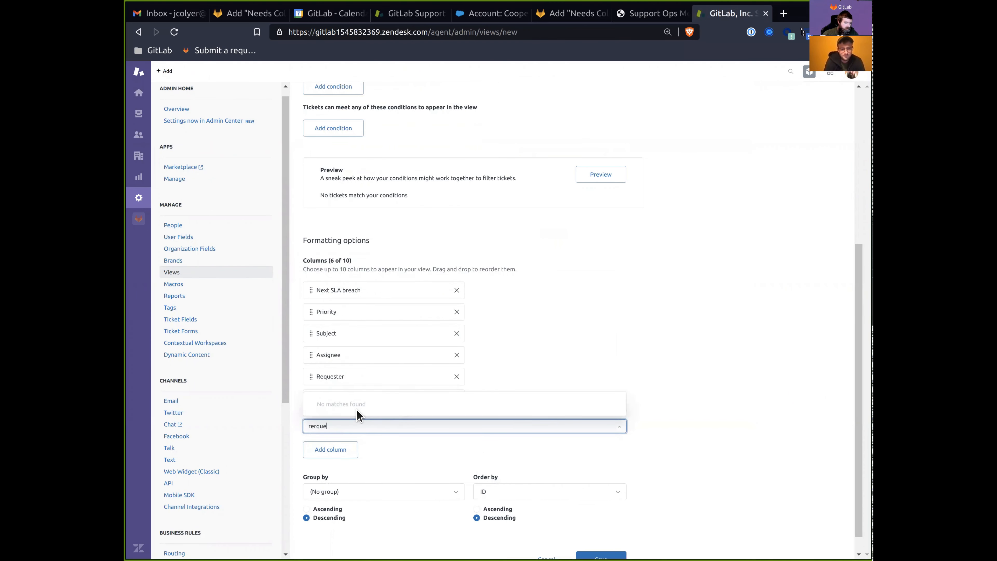
pyautogui.write('eque')
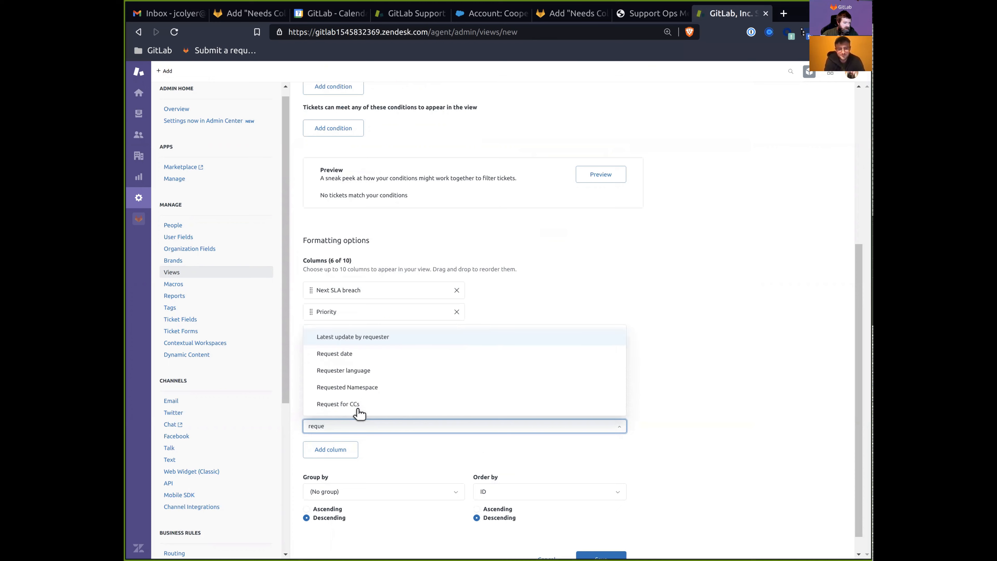
pyautogui.click(355, 353)
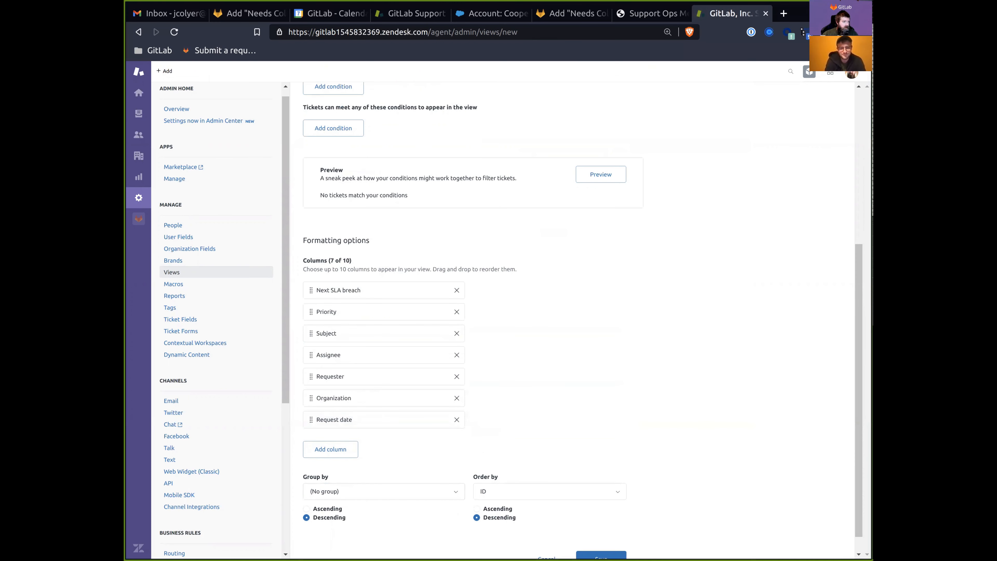
pyautogui.hotkey('ctrl', 'shift', 'Tab')
pyautogui.hotkey('ctrl', 'shift', 'Tab')
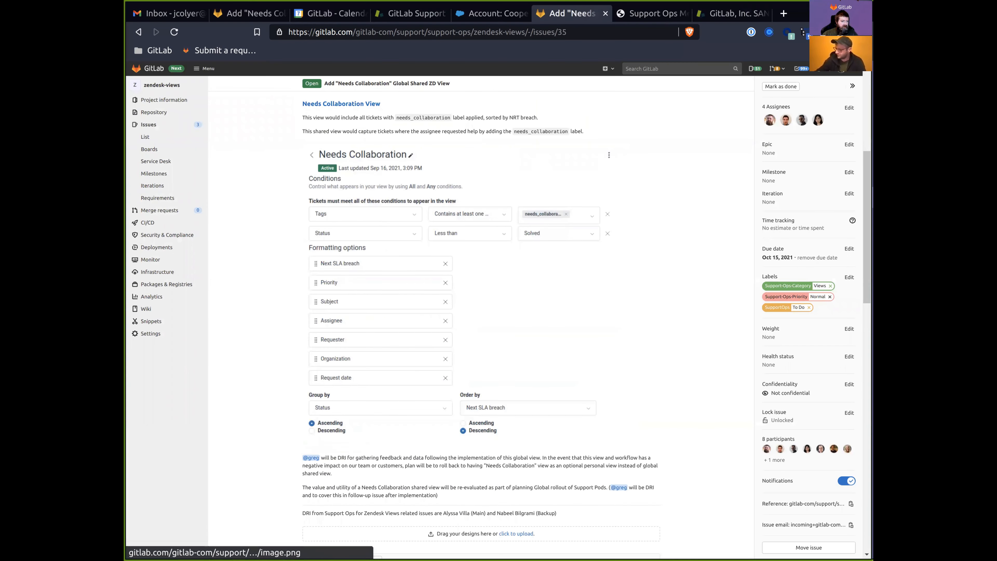
pyautogui.hotkey('ctrl', 'Tab')
pyautogui.hotkey('ctrl', 'Tab')
# Group the view's tickets by Status in ascending order.
pyautogui.click(316, 491)
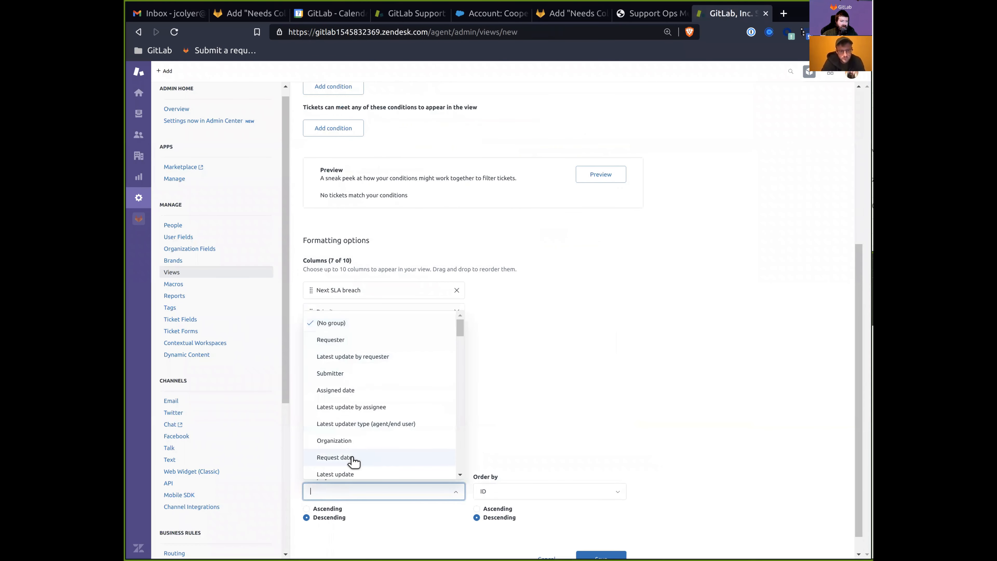
pyautogui.write('stat')
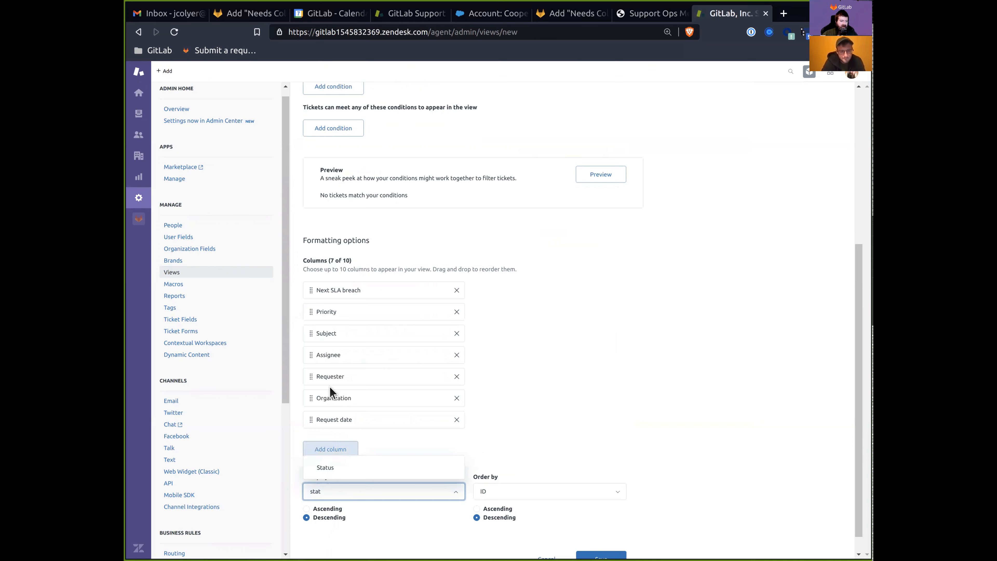
pyautogui.click(341, 468)
pyautogui.click(306, 509)
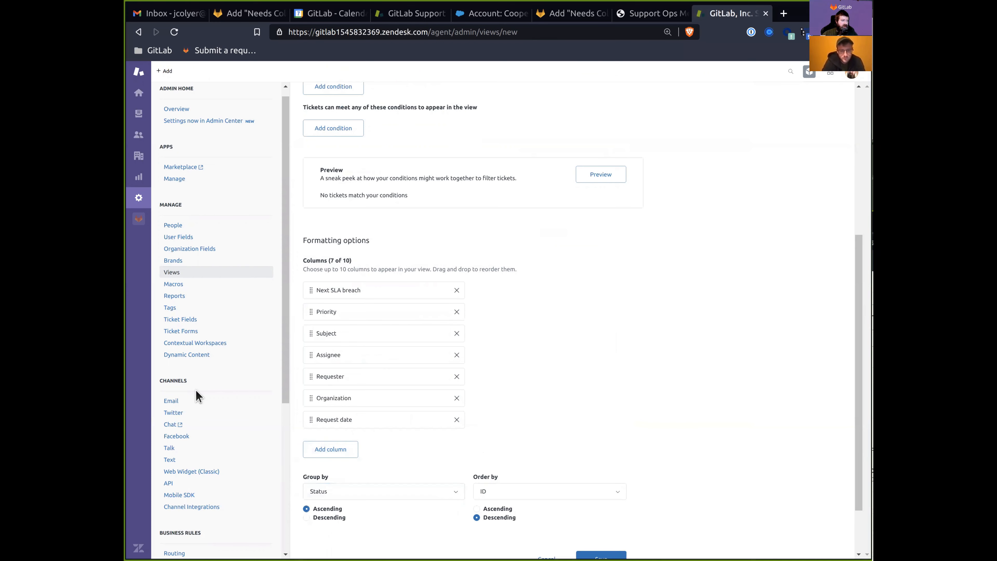
# Move the Support Ops Metrics tab into its own window and recheck the view spec in GitLab.
pyautogui.hotkey('ctrl', 'shift', 'Tab')
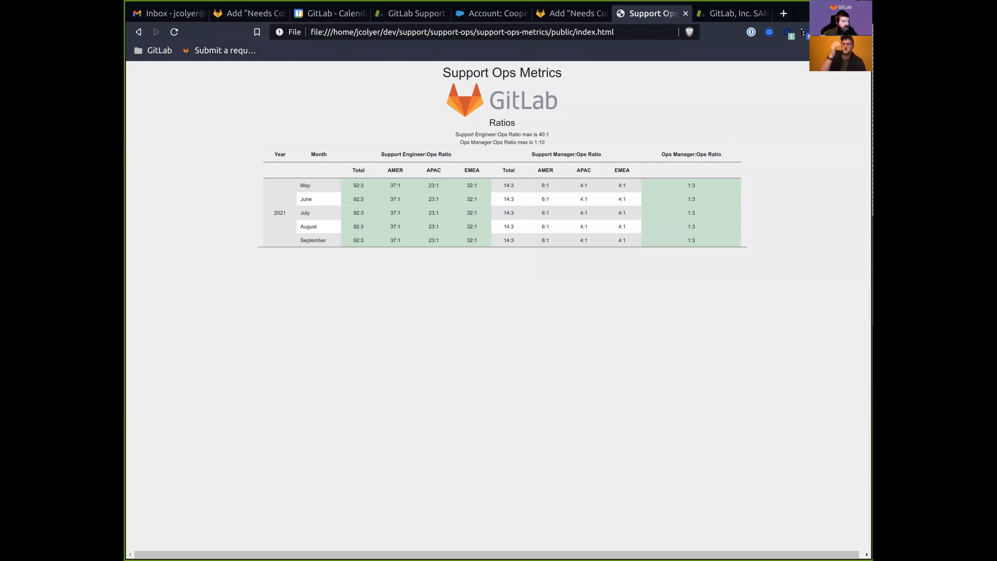
pyautogui.hotkey('ctrl', 'shift', 'Tab')
pyautogui.moveTo(654, 14); pyautogui.dragTo(145, 188)
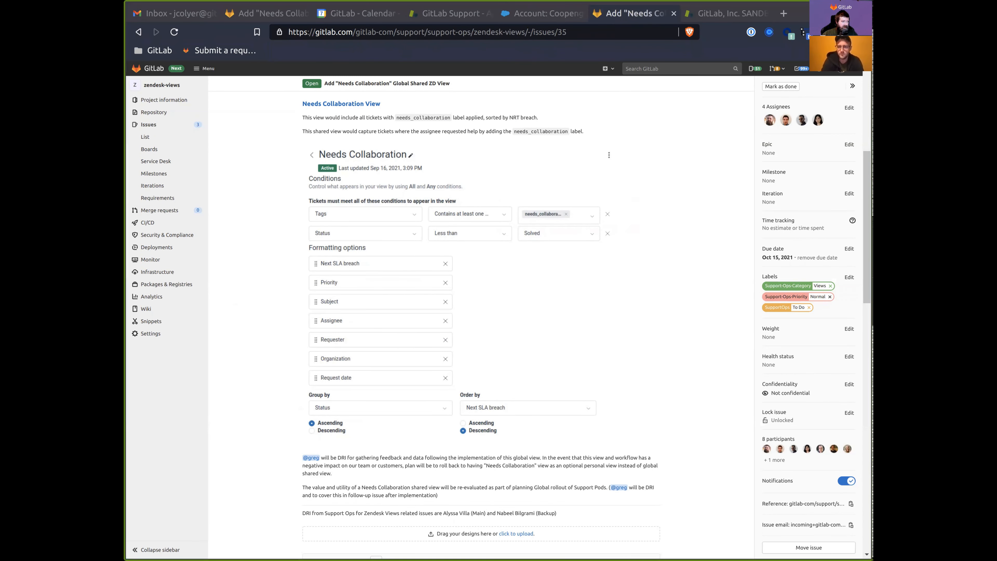
pyautogui.hotkey('ctrl', 'Tab')
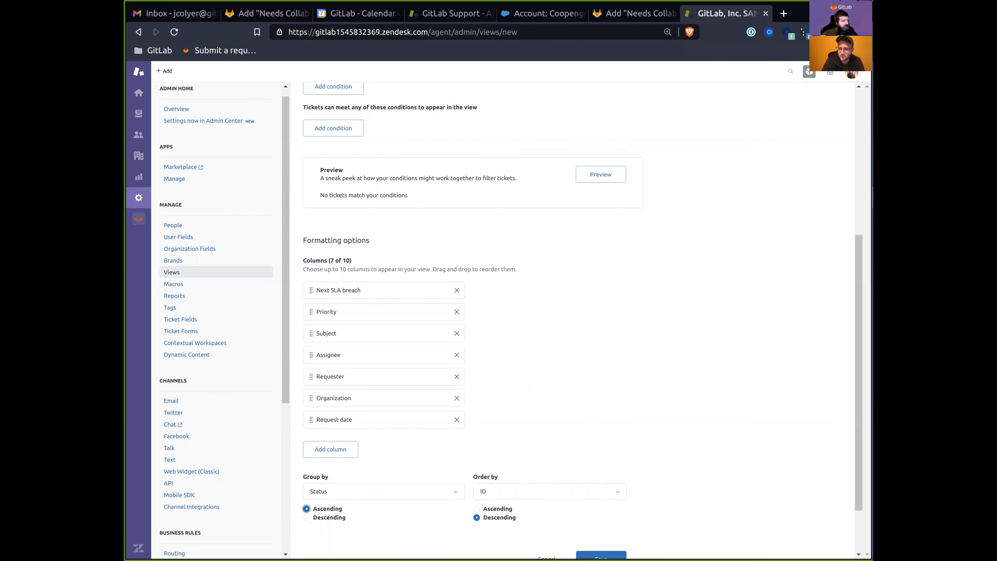
pyautogui.hotkey('ctrl', 'shift', 'Tab')
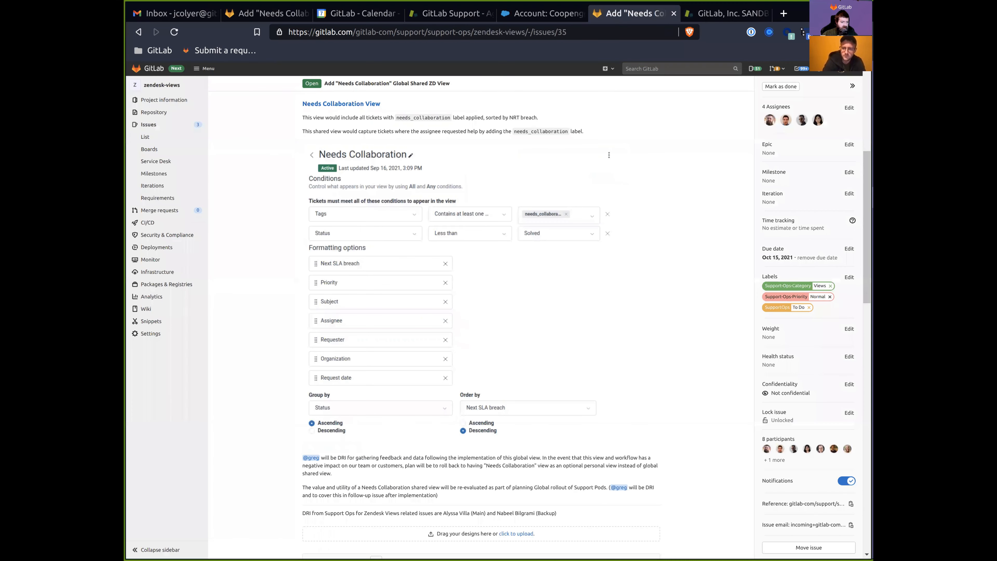
pyautogui.hotkey('ctrl', 'Tab')
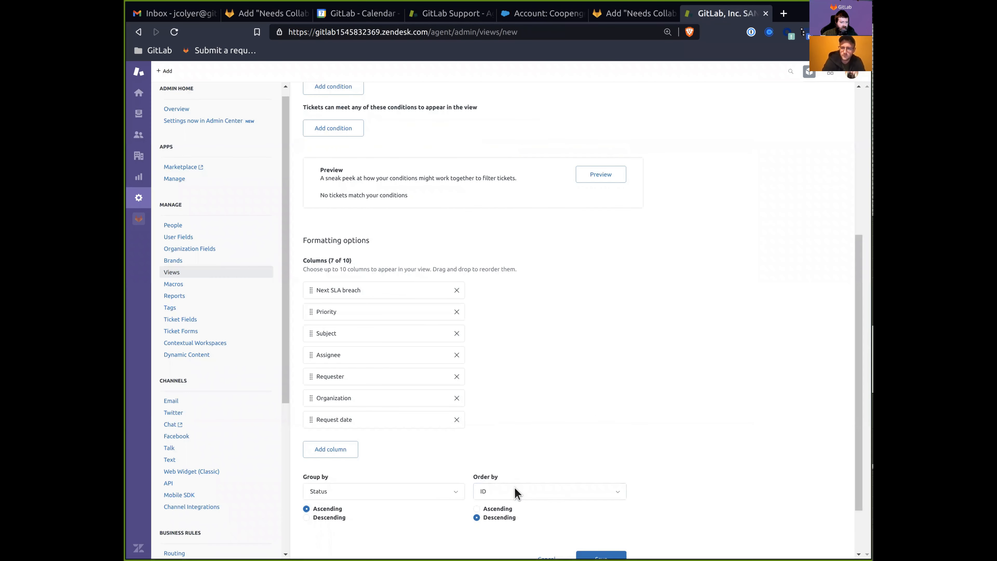
# Order the view's tickets by Next SLA breach.
pyautogui.click(519, 491)
pyautogui.write('next')
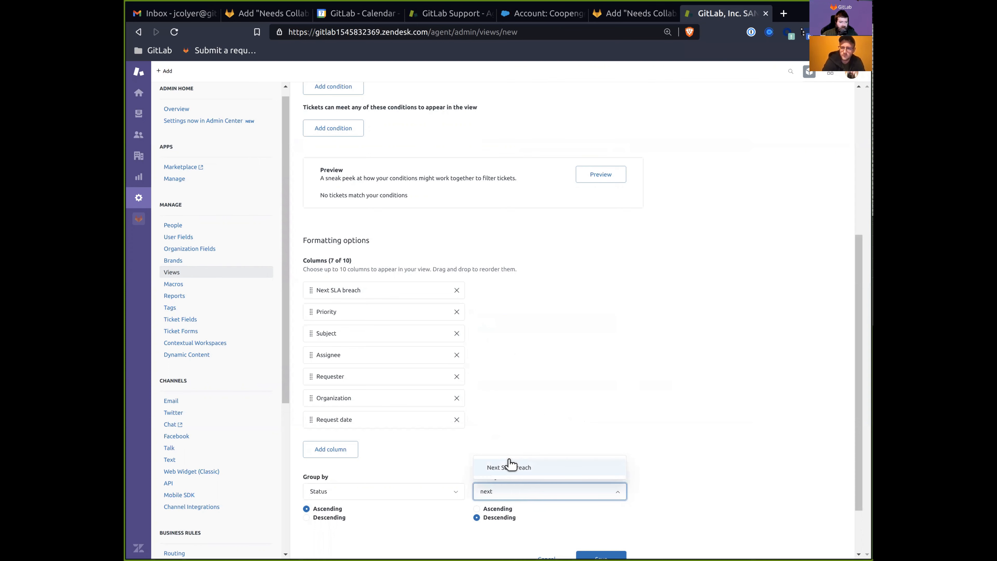
pyautogui.click(511, 465)
pyautogui.scroll(-2, 675, 475)
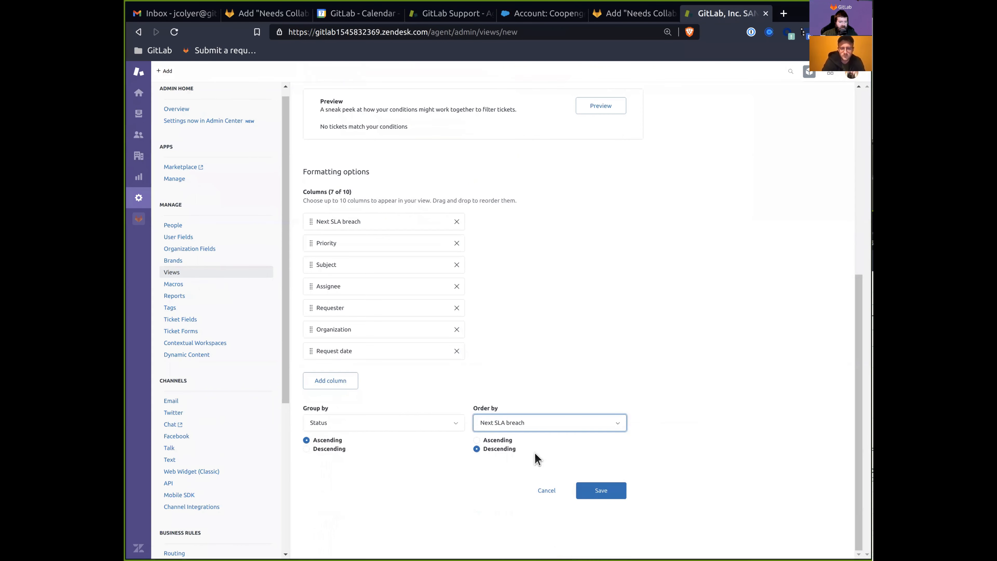
pyautogui.click(477, 439)
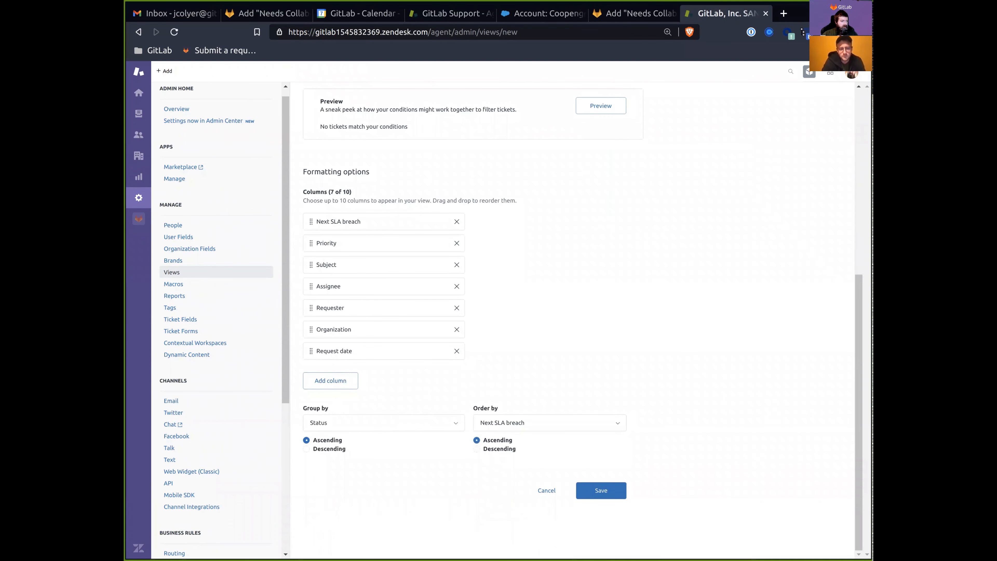
pyautogui.hotkey('ctrl', 'shift', 'Tab')
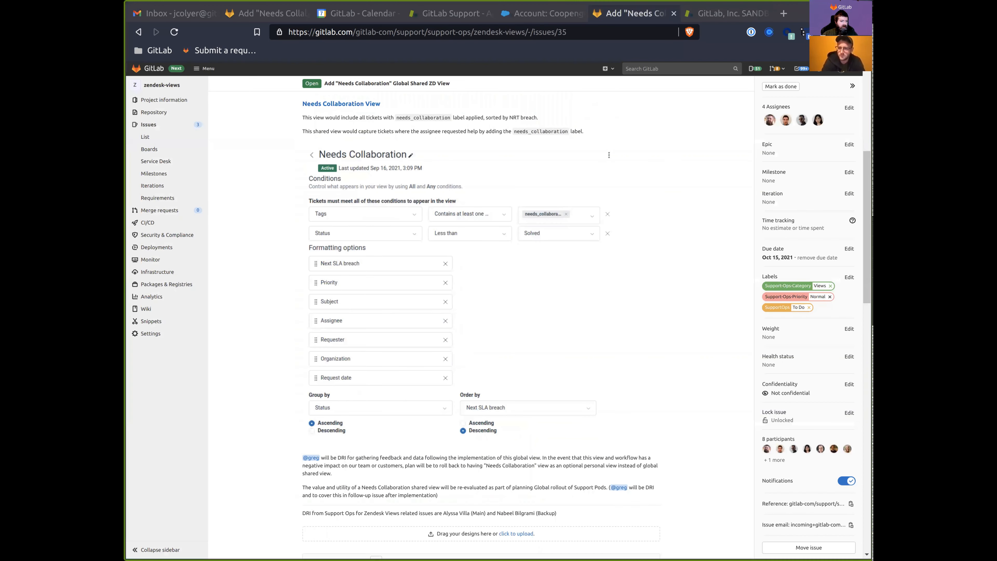
pyautogui.hotkey('ctrl', 'Tab')
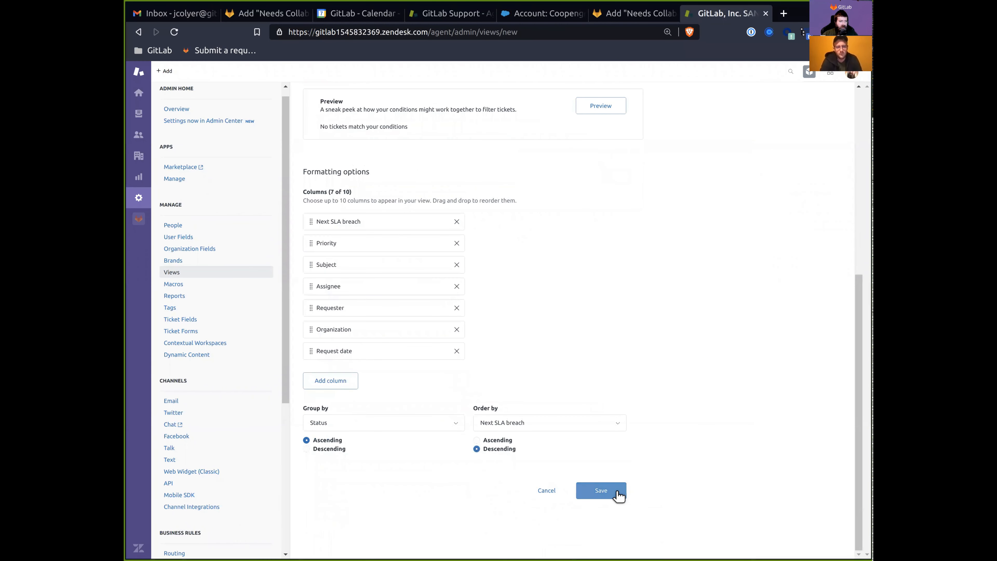
# Save the Needs Collaboration view and open it from the agent views list, showing 0 tickets.
pyautogui.click(618, 495)
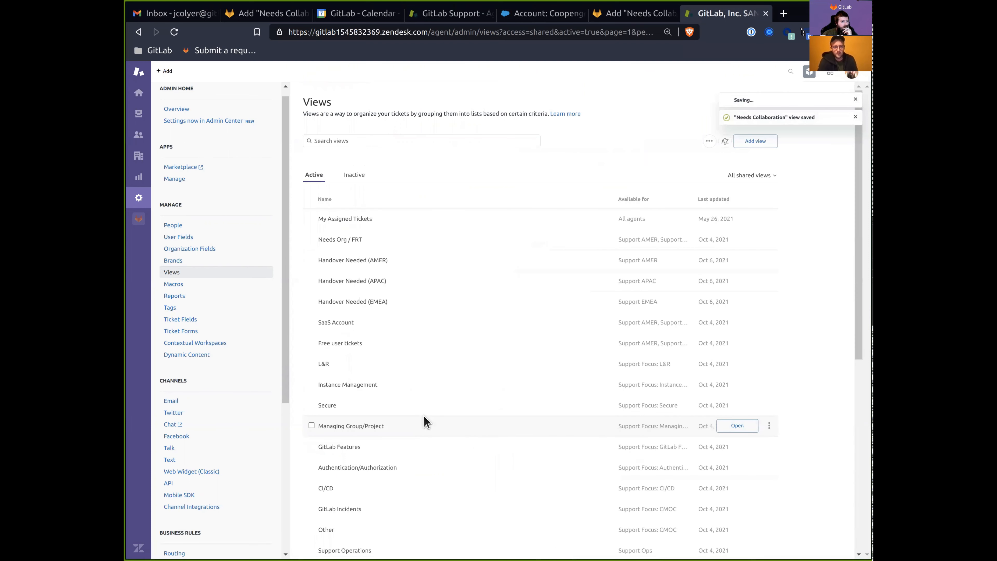
pyautogui.scroll(-8, 426, 439)
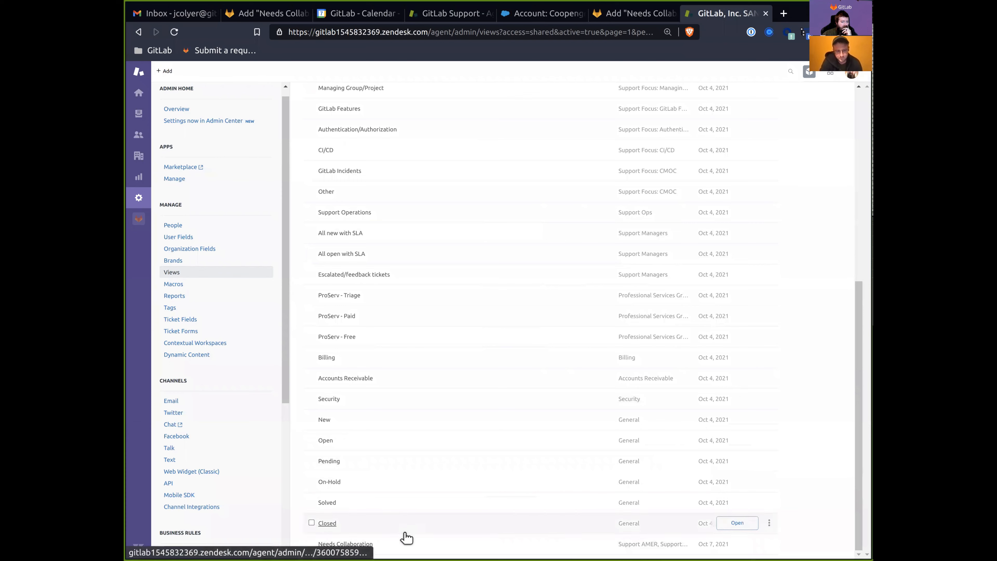
pyautogui.click(137, 114)
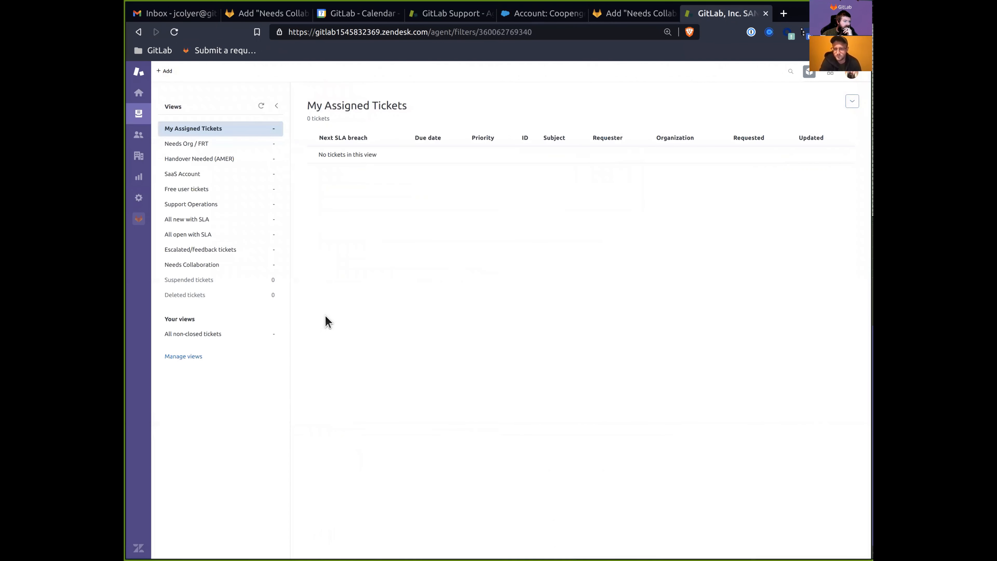
pyautogui.click(197, 269)
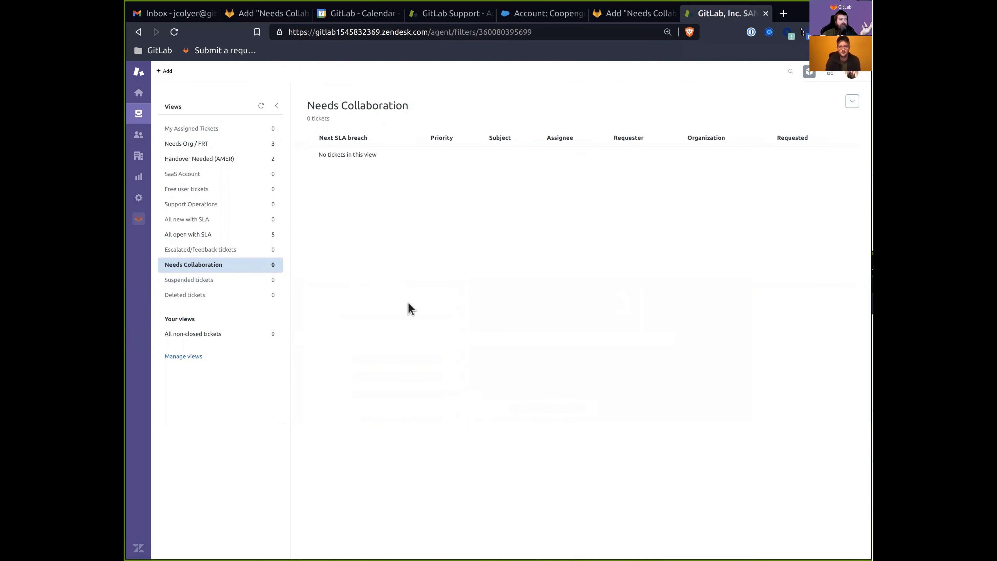
pyautogui.moveTo(167, 79)
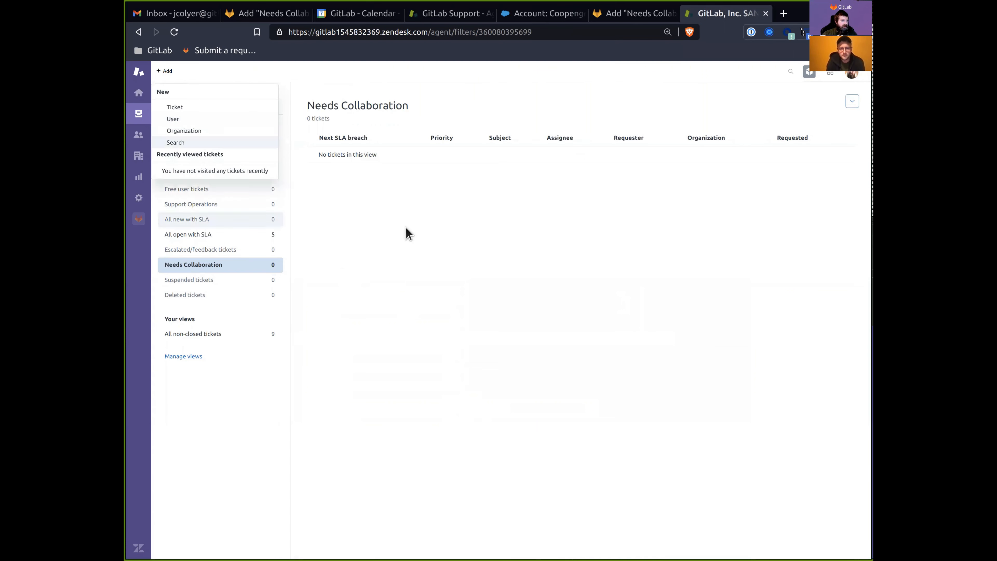
# Tag the 'Who stole my cheese?' ticket needs_collaboration and confirm it appears in Needs Collaboration.
pyautogui.click(221, 144)
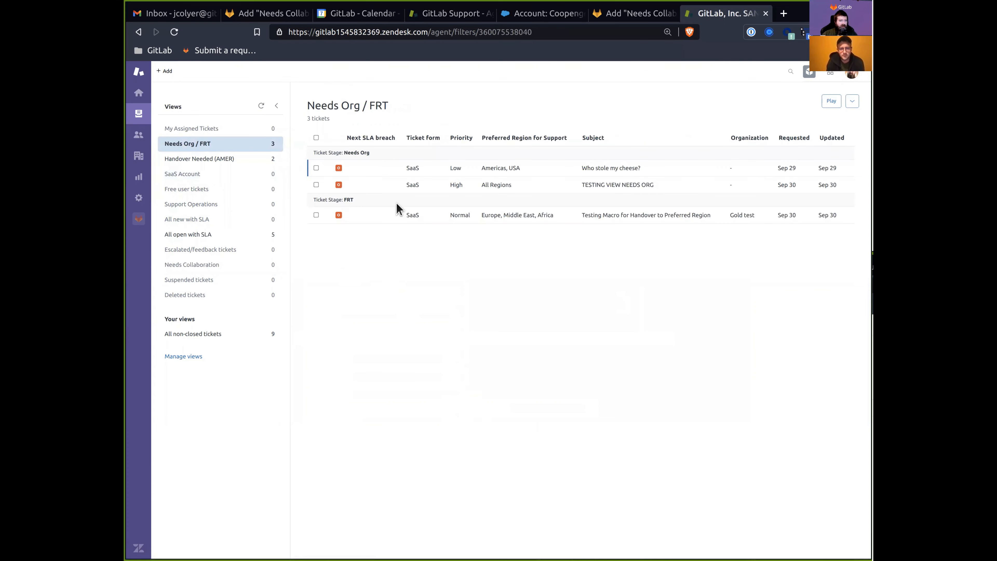
pyautogui.click(548, 173)
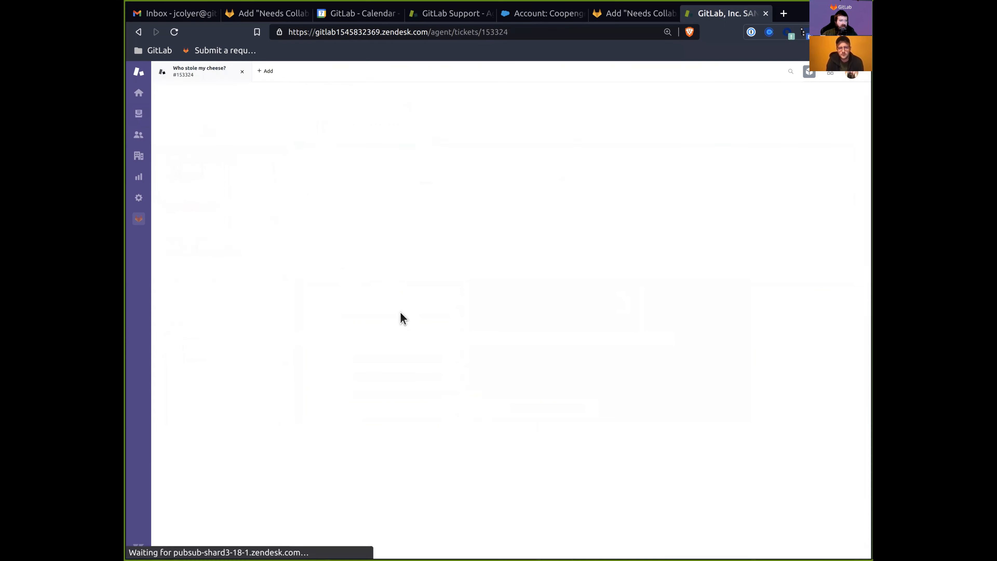
pyautogui.click(218, 332)
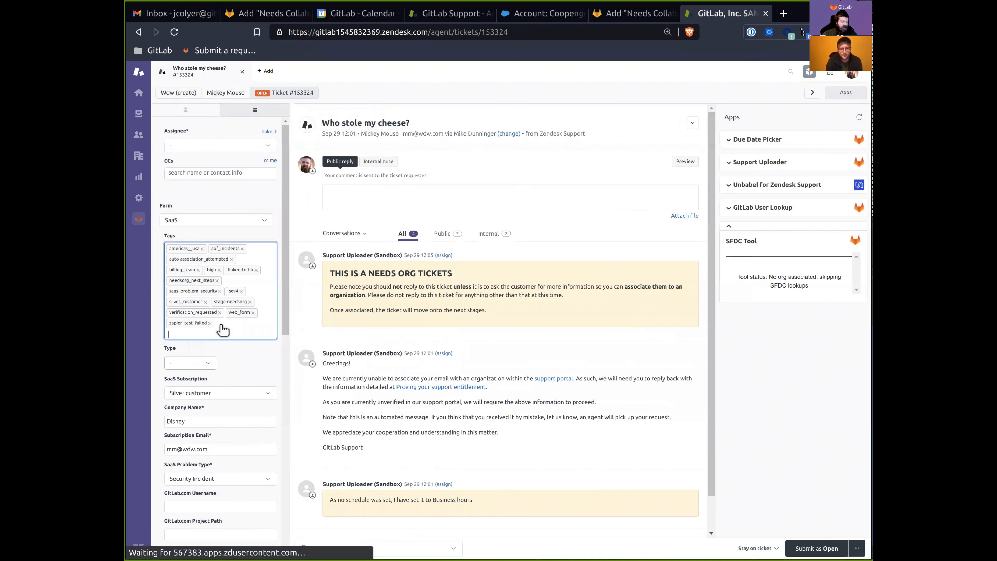
pyautogui.write('needs_col')
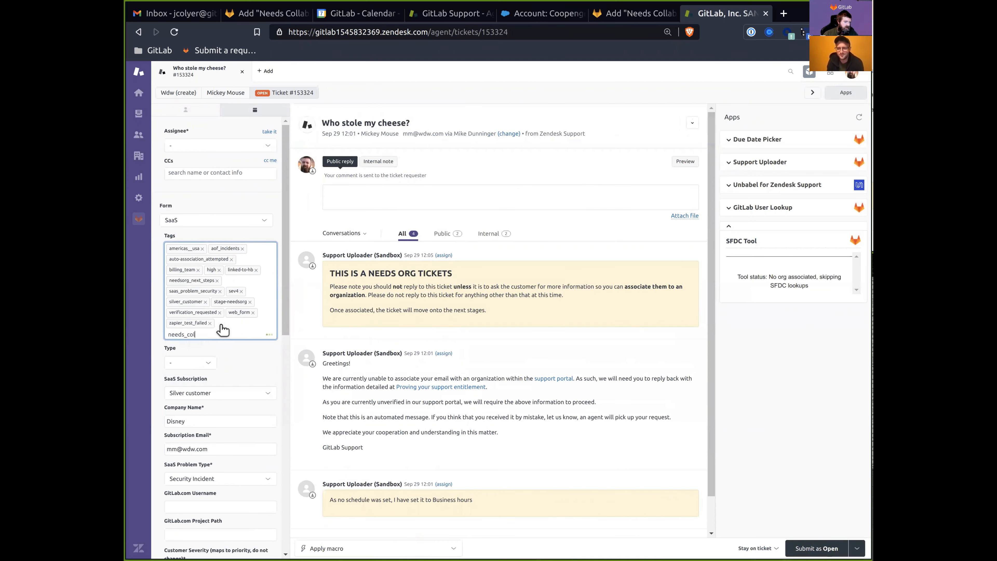
pyautogui.write('laboration')
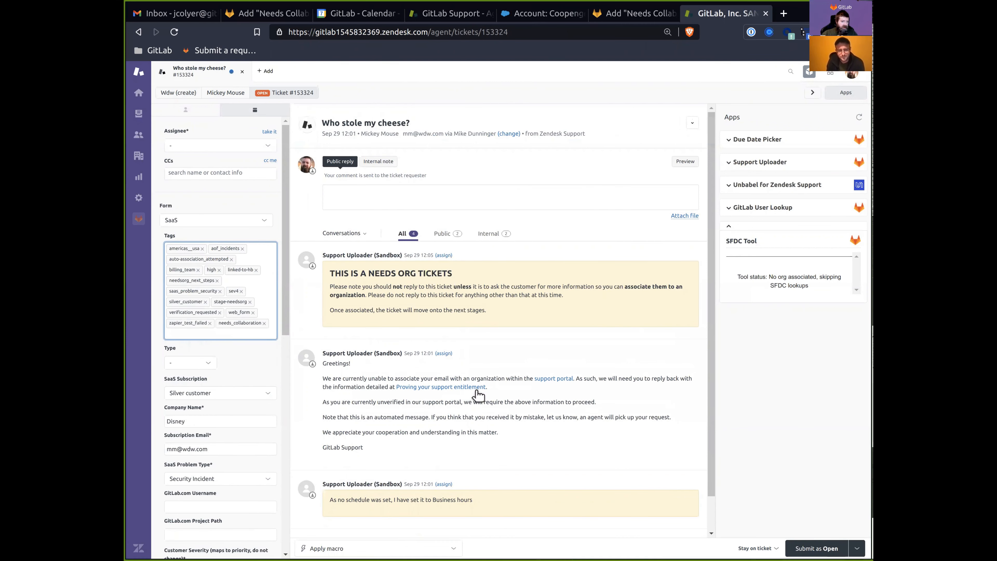
pyautogui.press('Return')
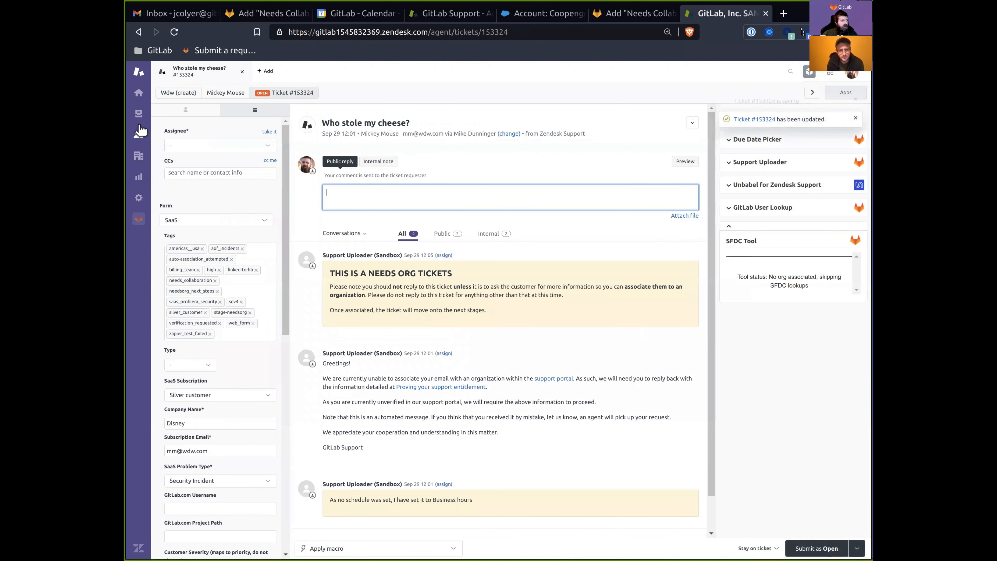
pyautogui.click(141, 121)
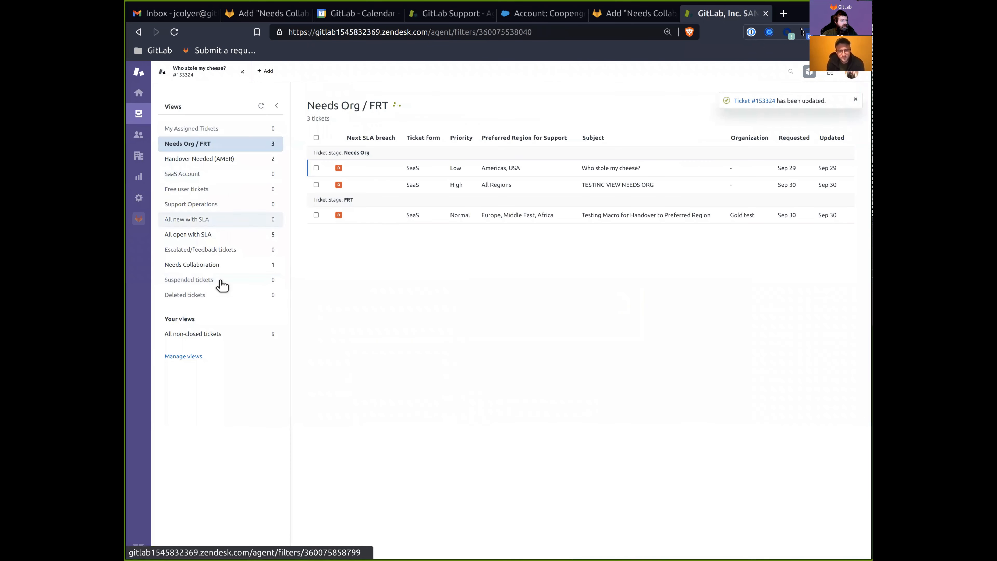
pyautogui.click(231, 266)
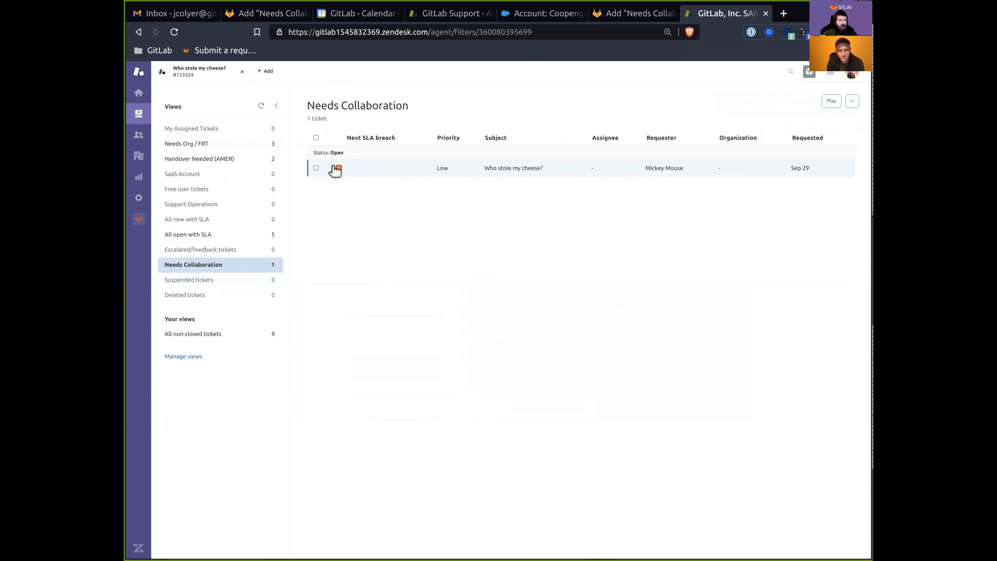
# Browse the Needs Org / FRT and Handover Needed (AMER) views, then close both ticket tabs.
pyautogui.click(192, 144)
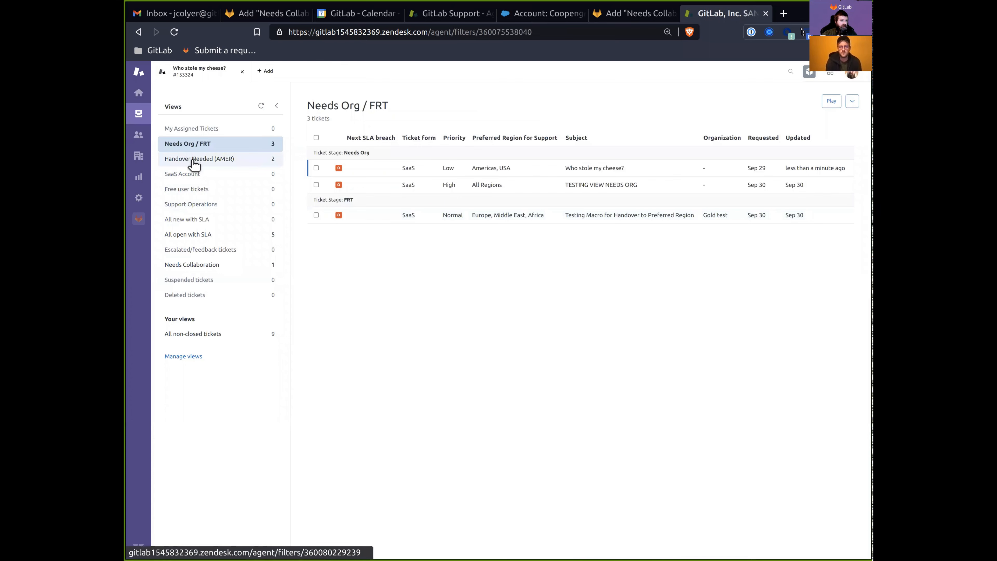
pyautogui.click(216, 158)
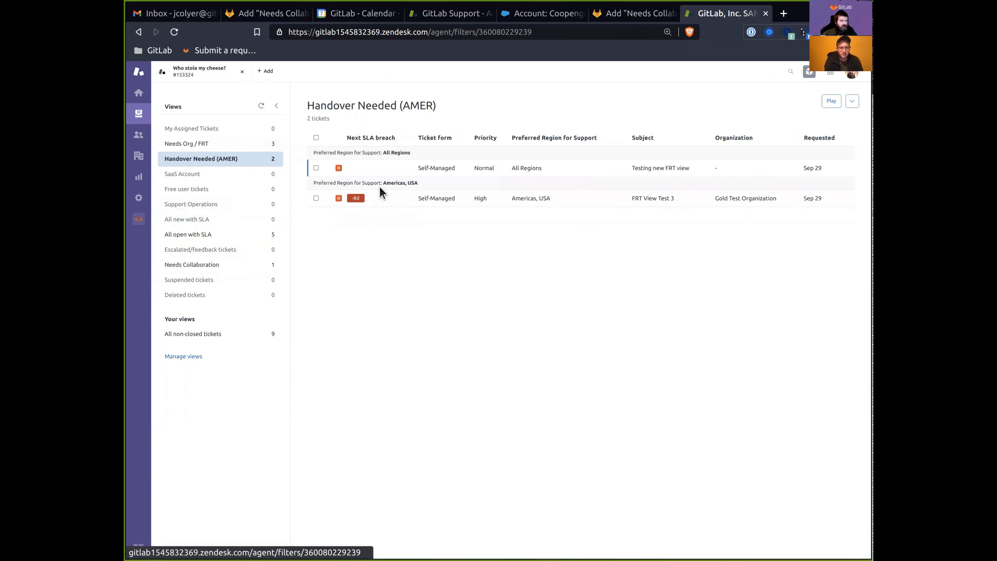
pyautogui.click(566, 208)
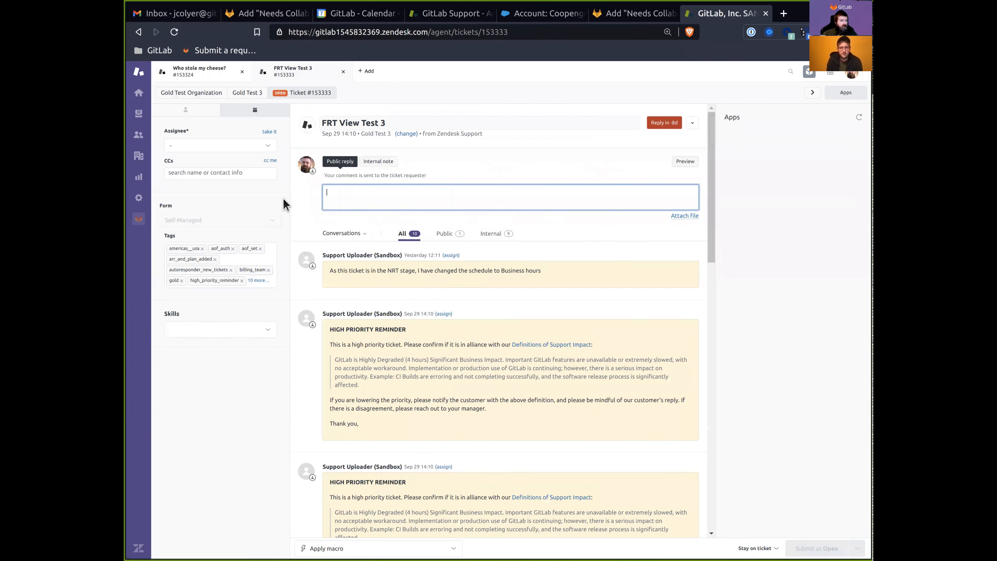
pyautogui.click(343, 72)
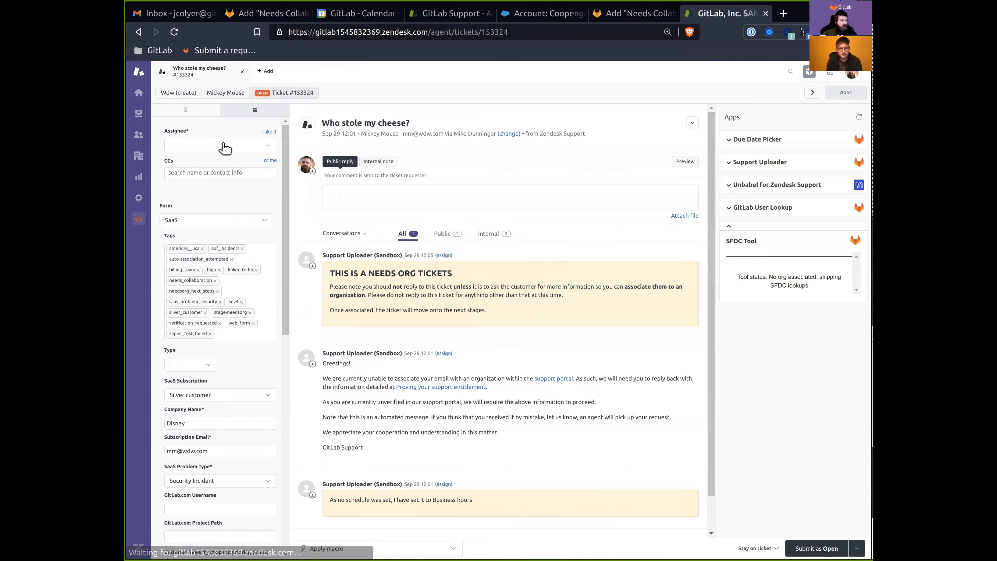
pyautogui.click(243, 74)
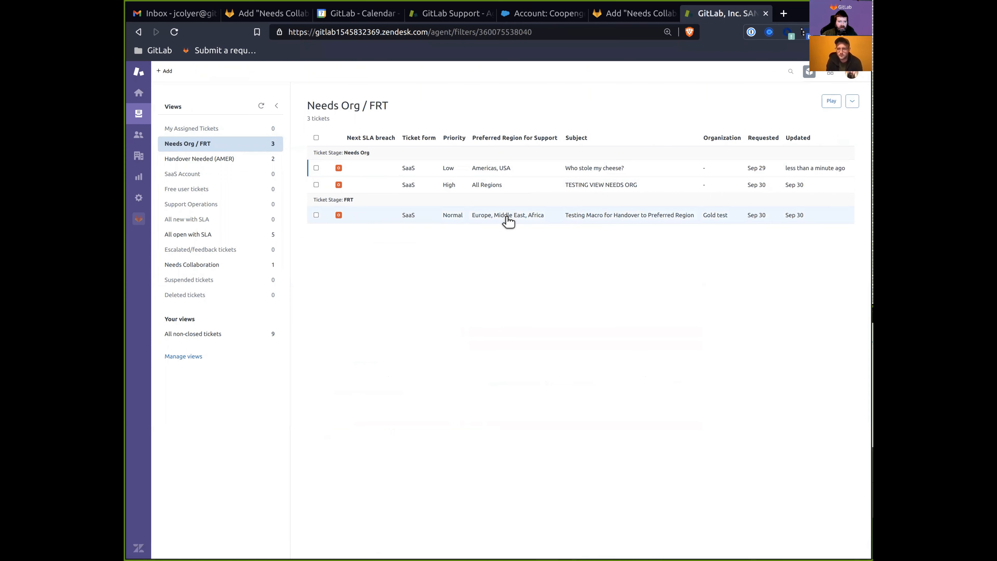
# Start a new ticket with subject and description 'Handover view test - new ticket'.
pyautogui.moveTo(176, 71)
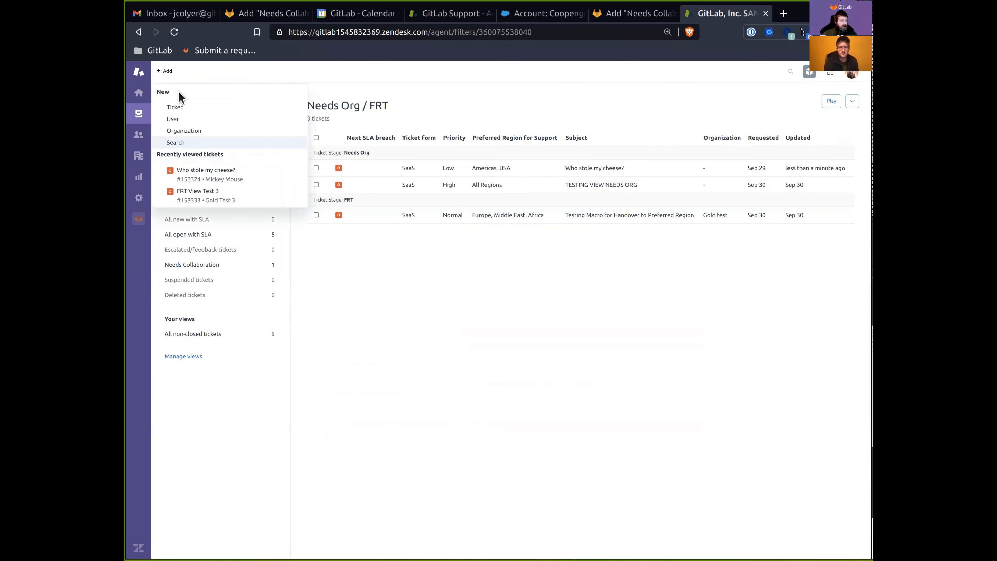
pyautogui.click(175, 106)
pyautogui.click(359, 135)
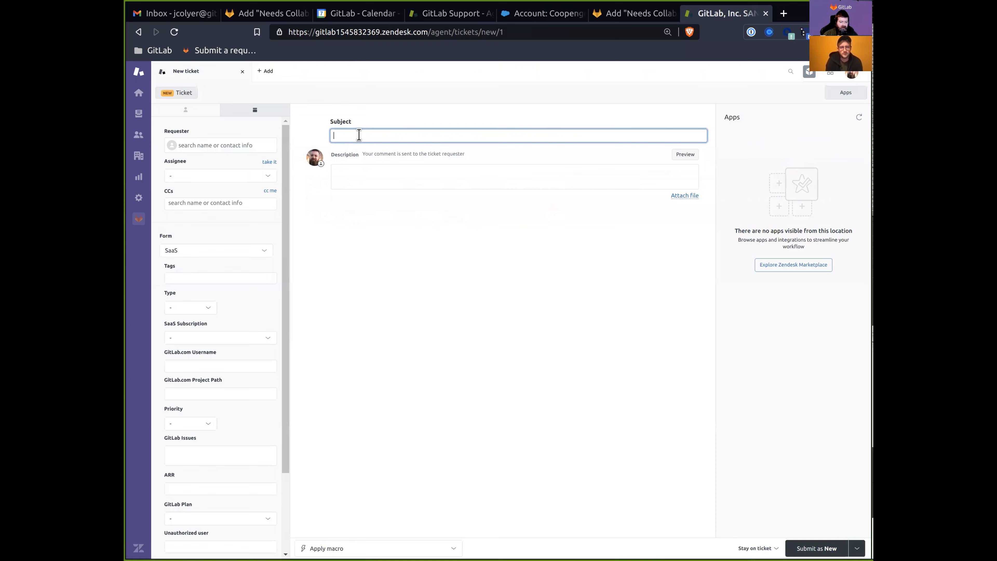
pyautogui.write('Handover view test - new ticket')
pyautogui.hotkey('ctrl', 'a')
pyautogui.hotkey('ctrl', 'c')
pyautogui.click(369, 171)
pyautogui.hotkey('ctrl', 'v')
# Set Gold-test as the requester and submit the ticket as New.
pyautogui.click(219, 145)
pyautogui.write('go')
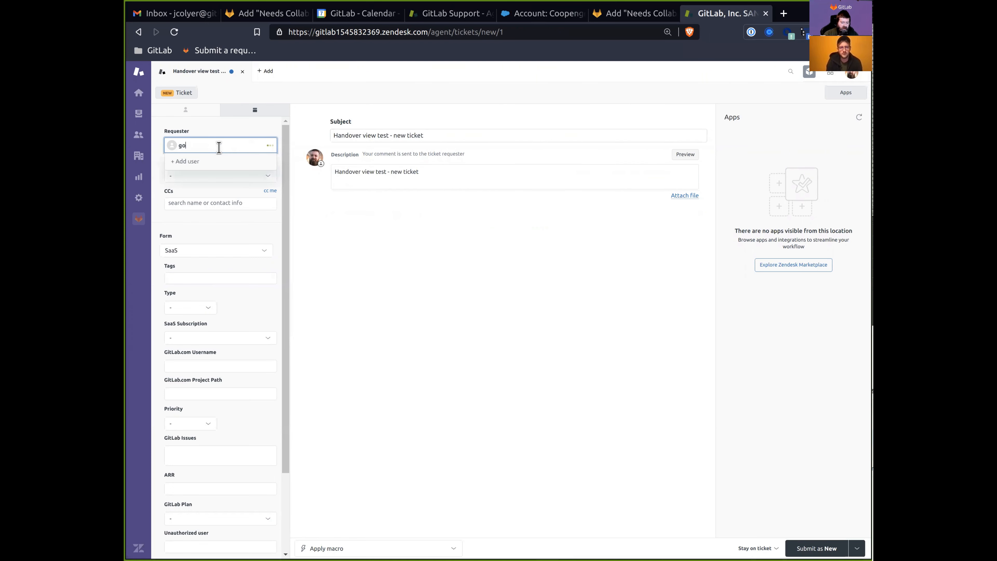
pyautogui.click(228, 172)
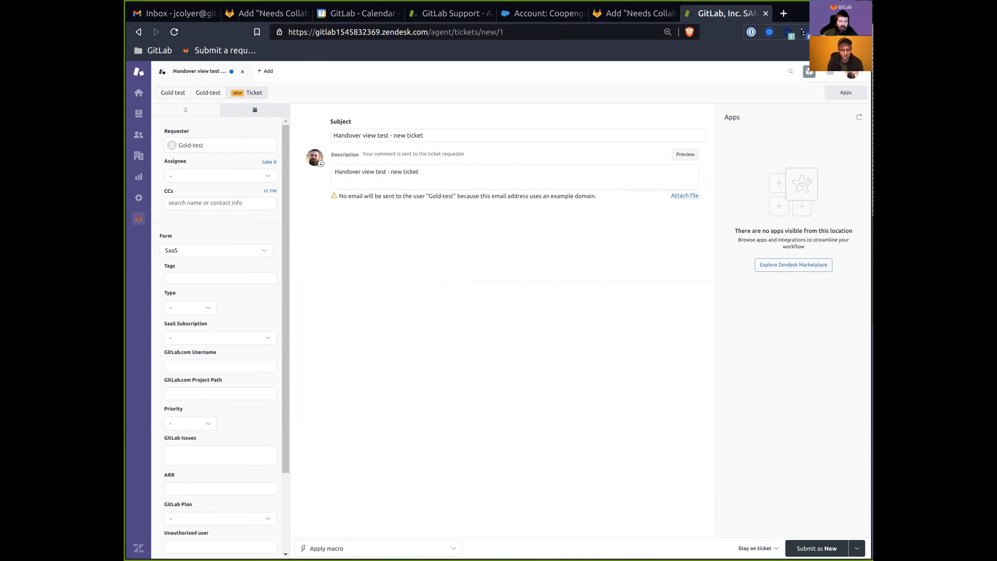
pyautogui.click(816, 548)
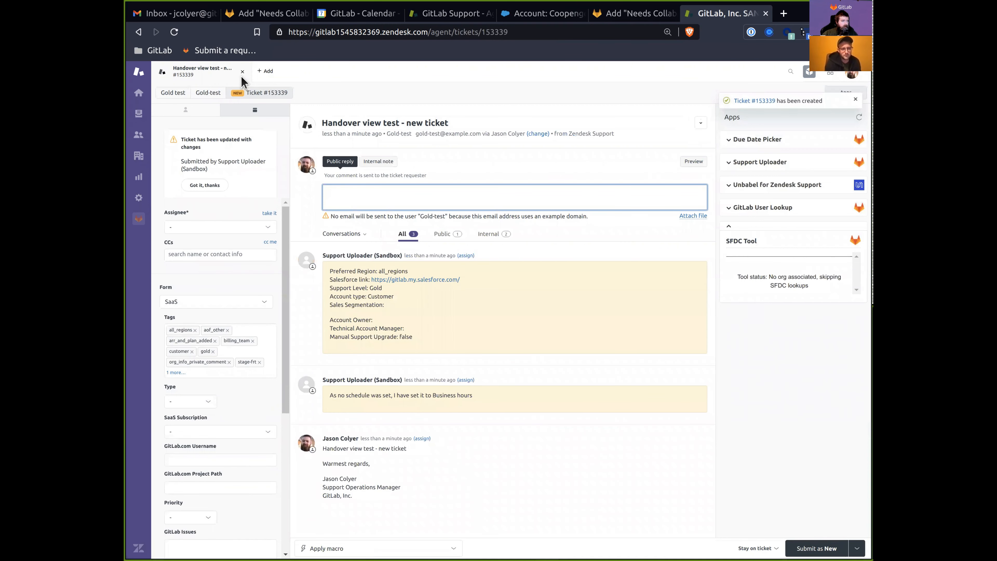
# Close the new ticket's tab and begin another new ticket.
pyautogui.click(243, 71)
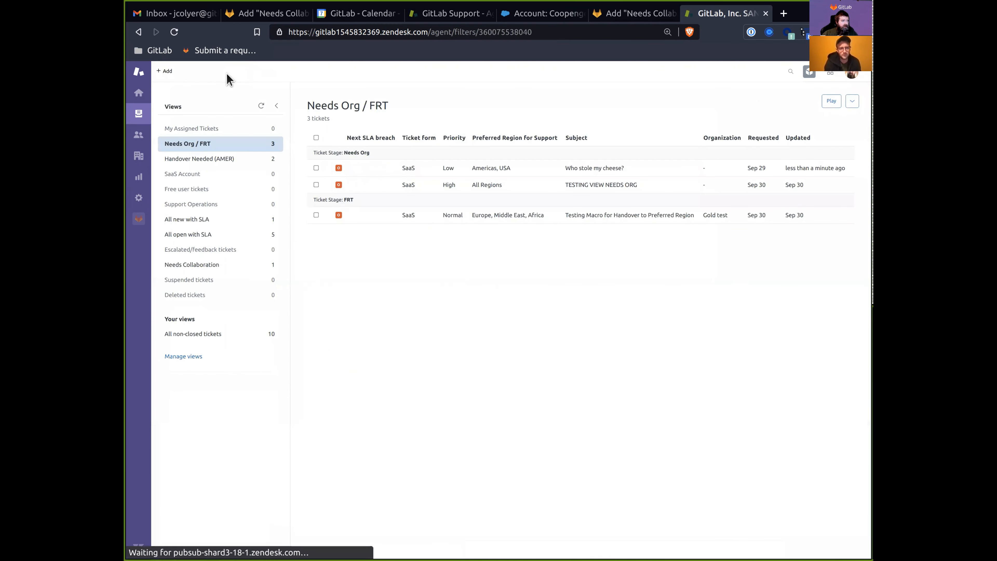
pyautogui.moveTo(167, 73)
pyautogui.click(177, 108)
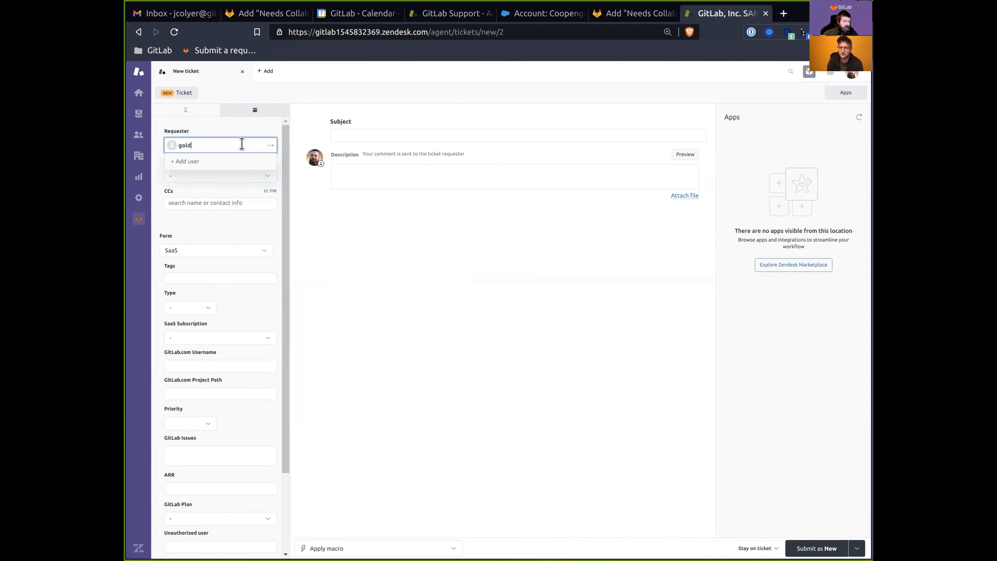
# Create 'Handover View Test - pending' for Gold-test, reusing the subject as description, submitted as Pending.
pyautogui.click(198, 166)
pyautogui.click(367, 136)
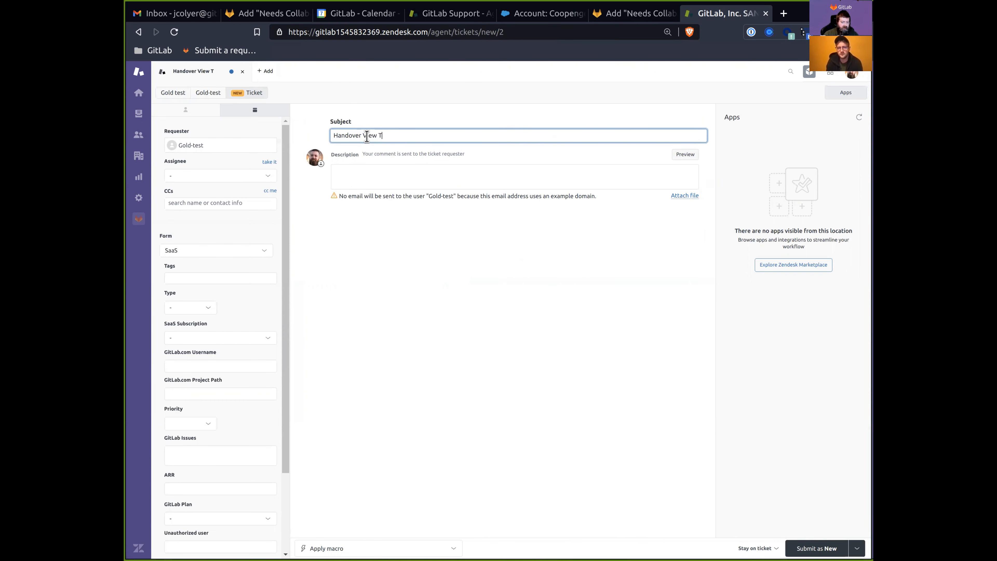
pyautogui.hotkey('ctrl', 'a')
pyautogui.hotkey('ctrl', 'c')
pyautogui.click(405, 174)
pyautogui.hotkey('ctrl', 'v')
pyautogui.click(857, 548)
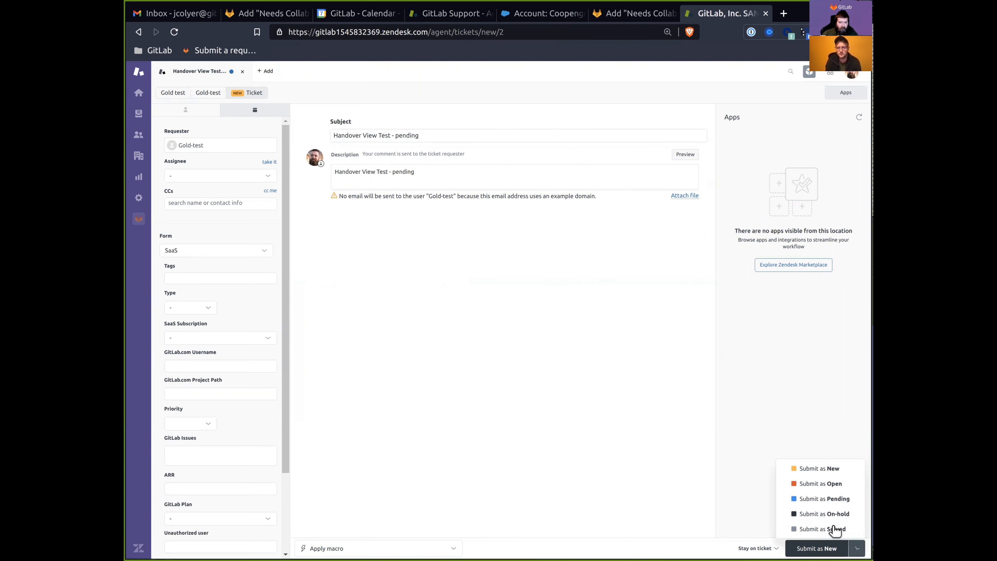
pyautogui.click(826, 499)
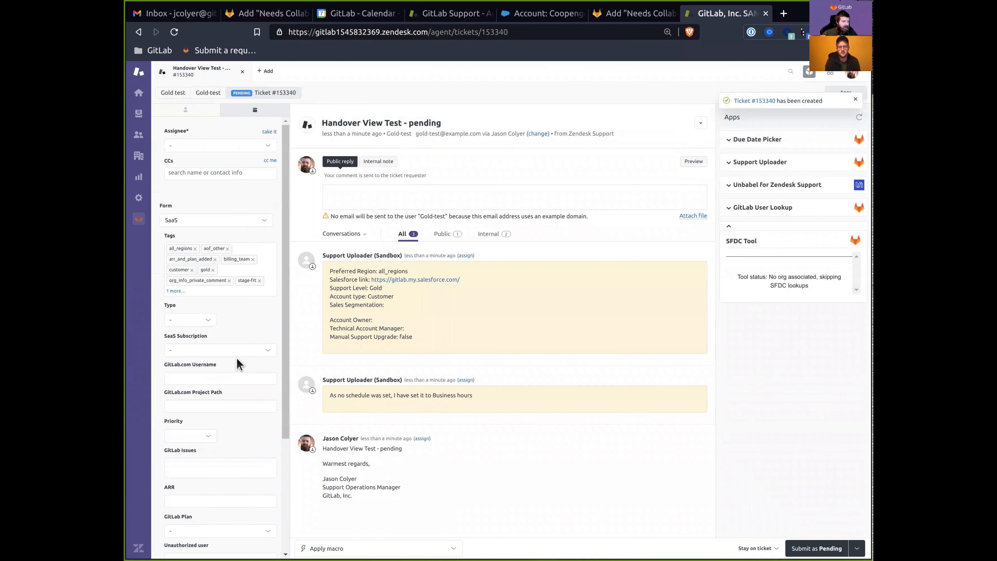
# Tag the pending ticket needs_collaboration, save it, and close its tab.
pyautogui.click(226, 294)
pyautogui.write('needs')
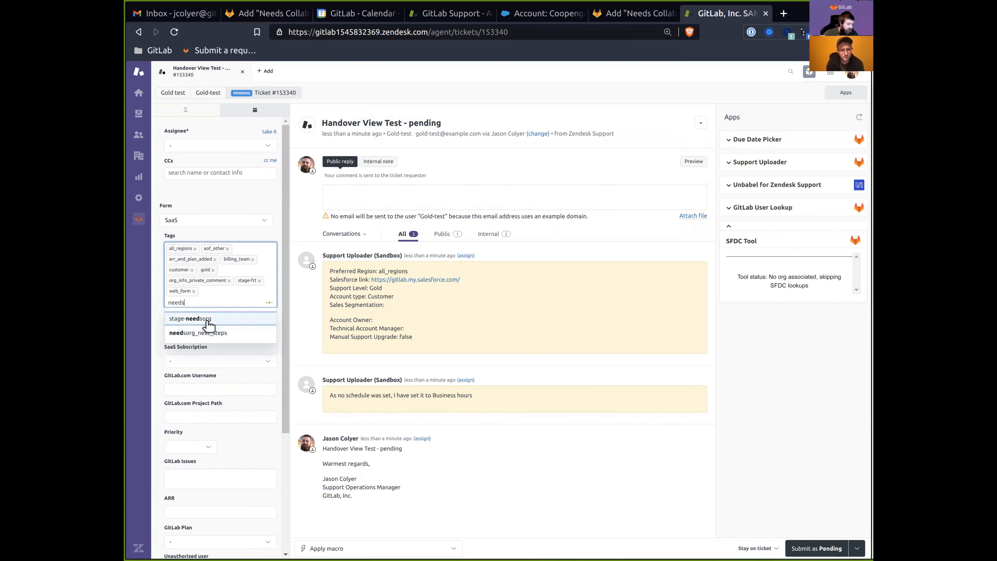
pyautogui.click(214, 348)
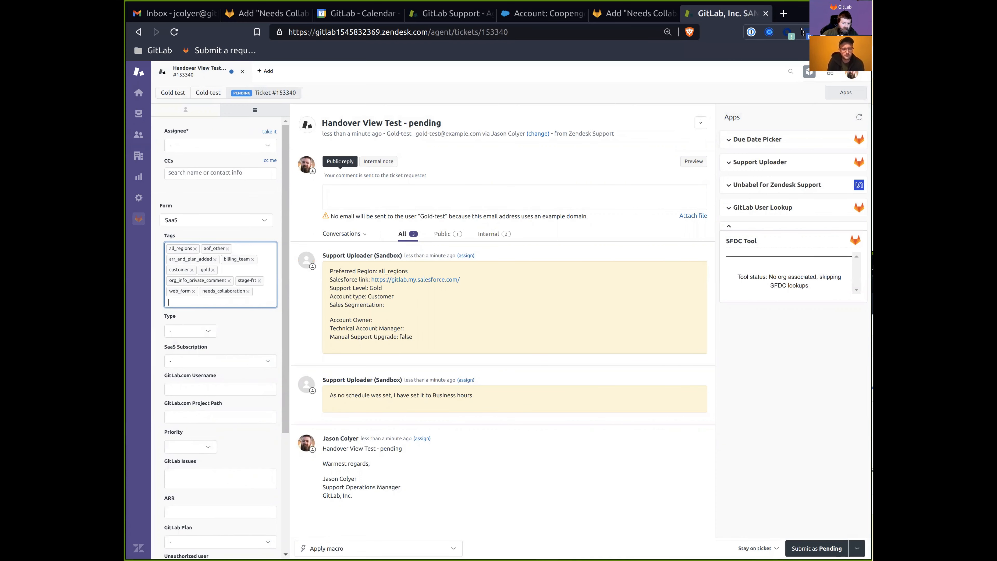
pyautogui.click(816, 548)
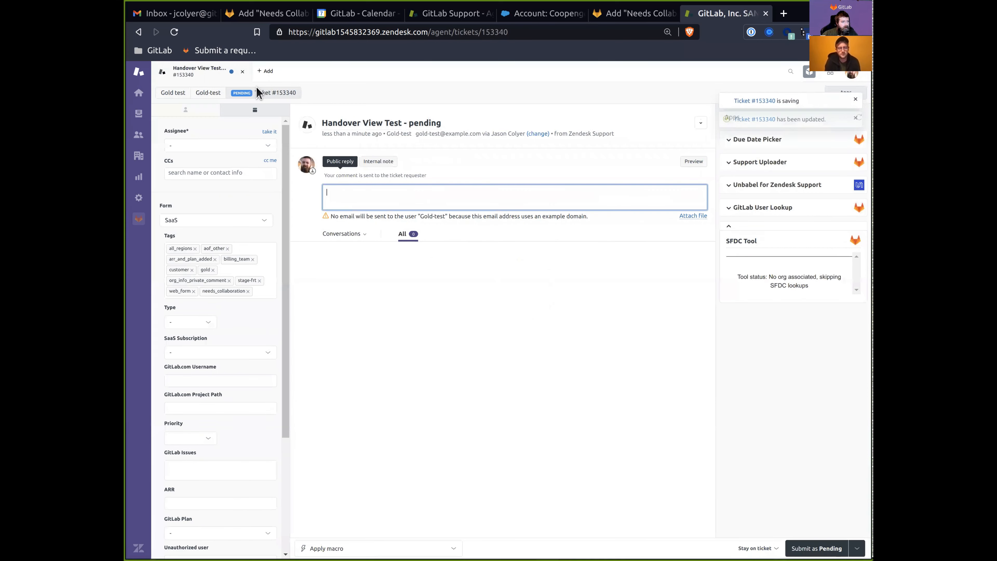
pyautogui.click(243, 71)
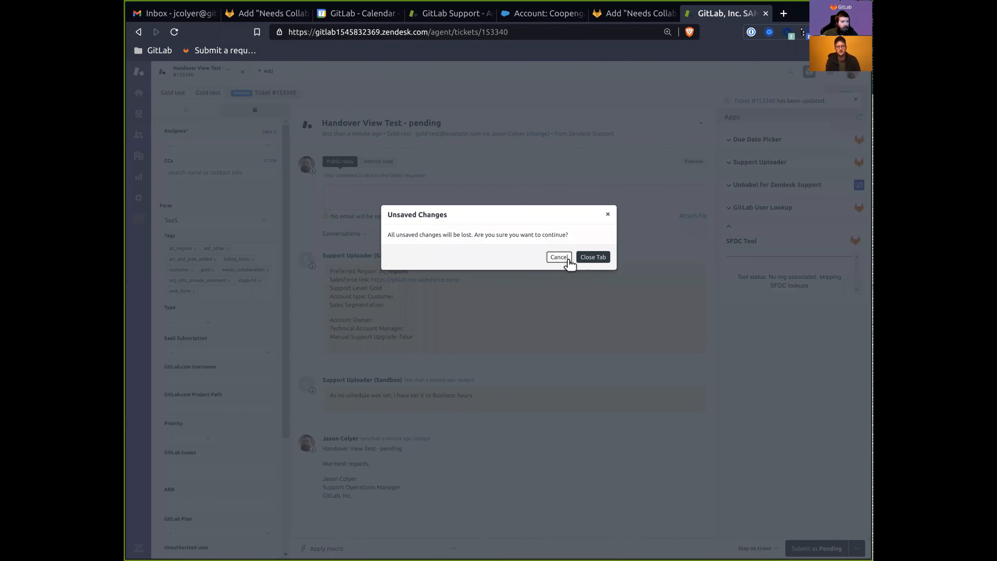
pyautogui.click(565, 257)
pyautogui.click(242, 71)
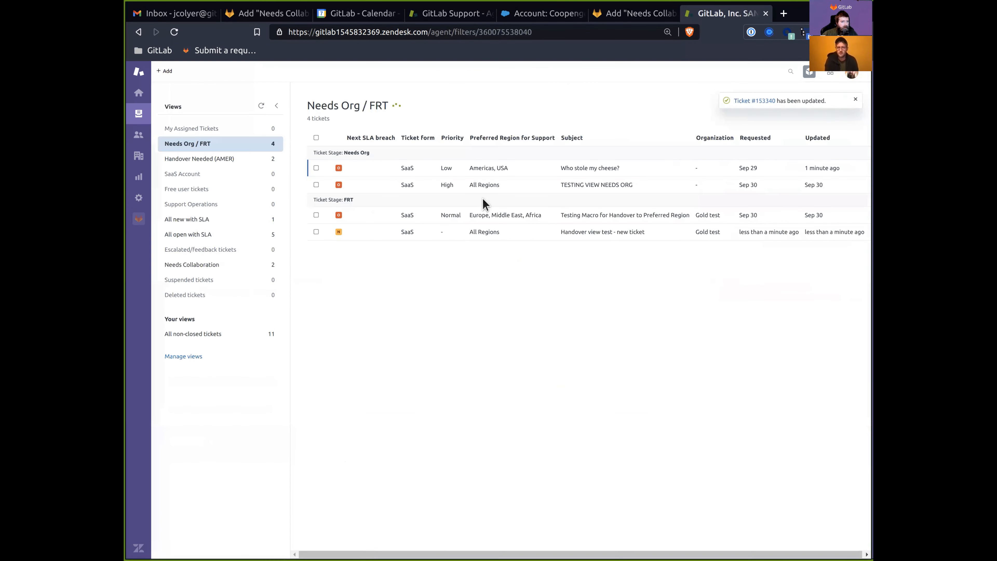
# Tag ticket #153339 needs_collaboration, save it as New, and open the Needs Collaboration view.
pyautogui.click(594, 236)
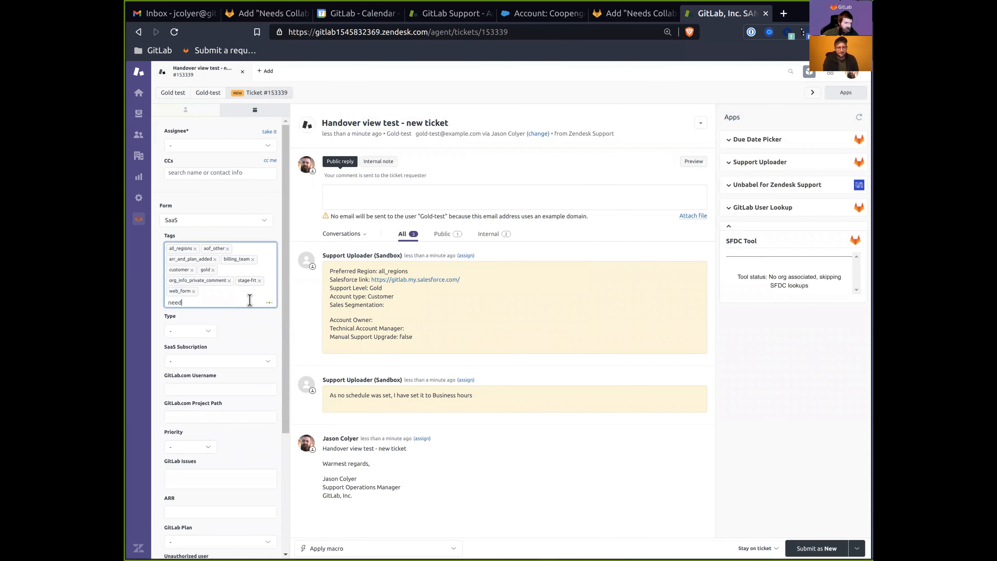
pyautogui.write('needs')
pyautogui.click(238, 338)
pyautogui.click(801, 545)
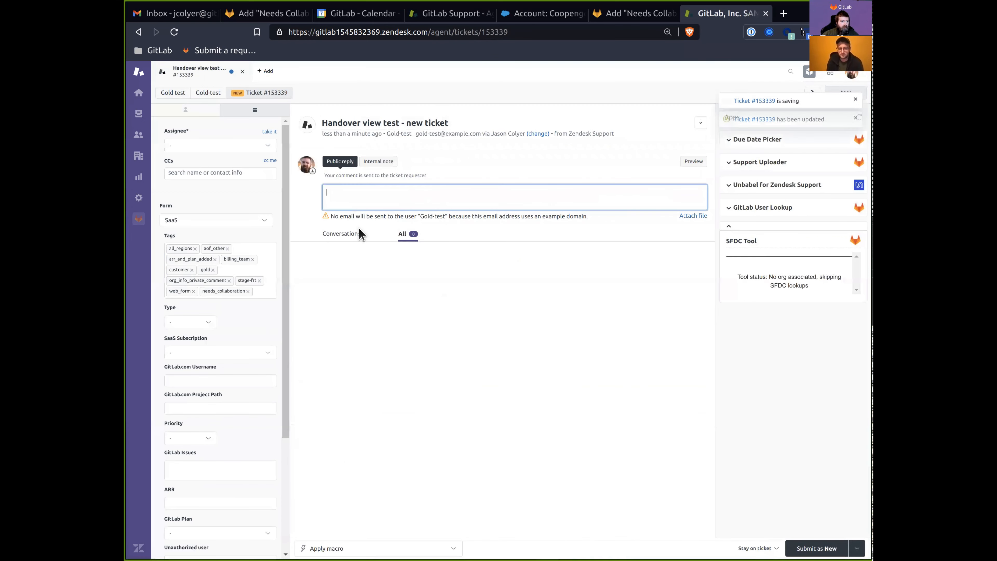
pyautogui.click(242, 71)
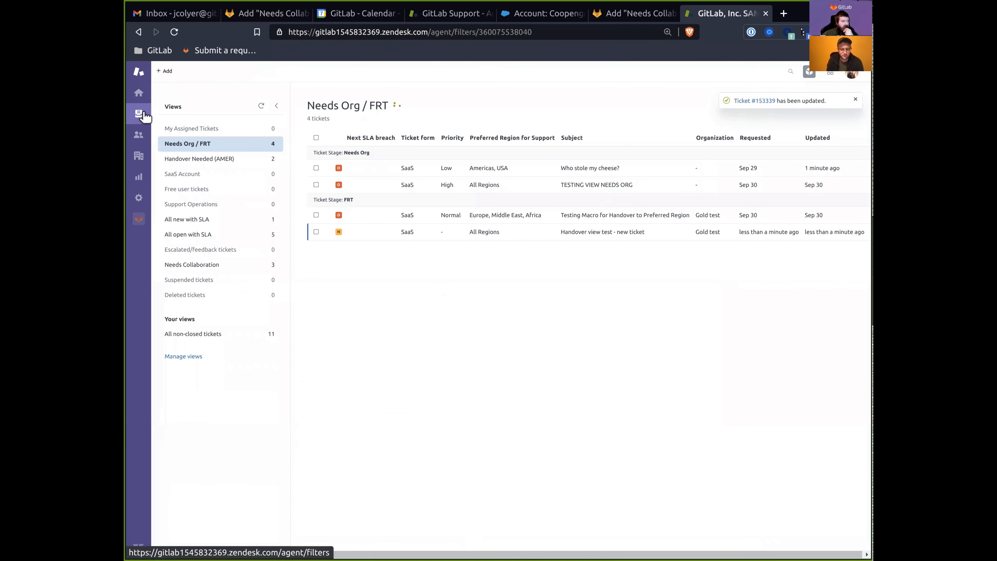
pyautogui.click(214, 263)
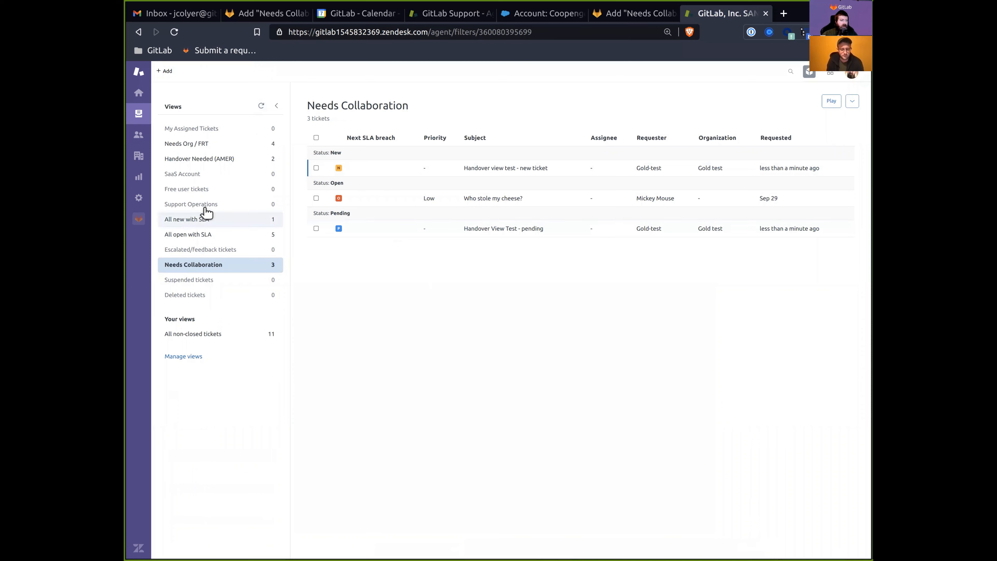
# Start a Gold-test ticket with subject and description 'Handover view test - on-hold'.
pyautogui.click(165, 71)
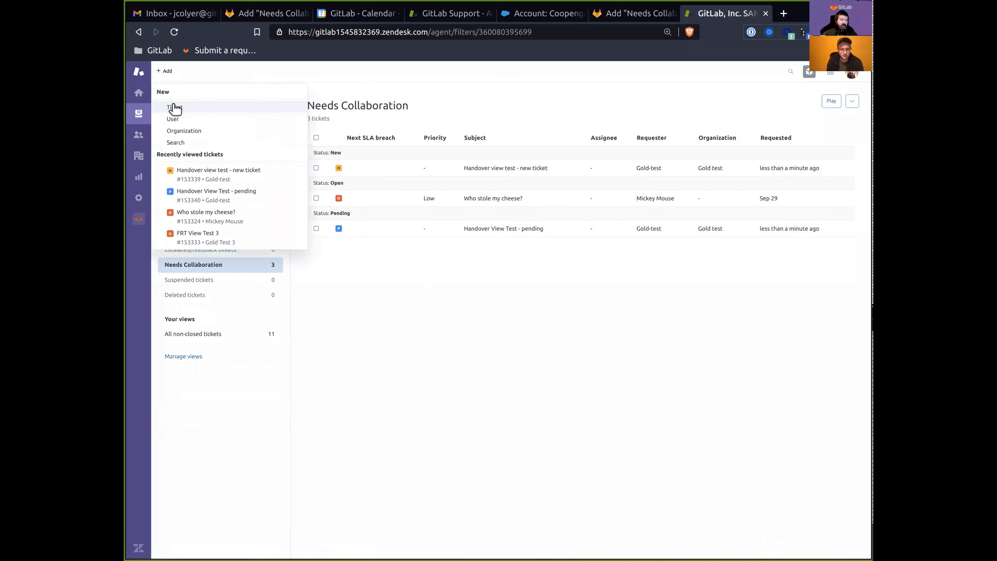
pyautogui.click(174, 107)
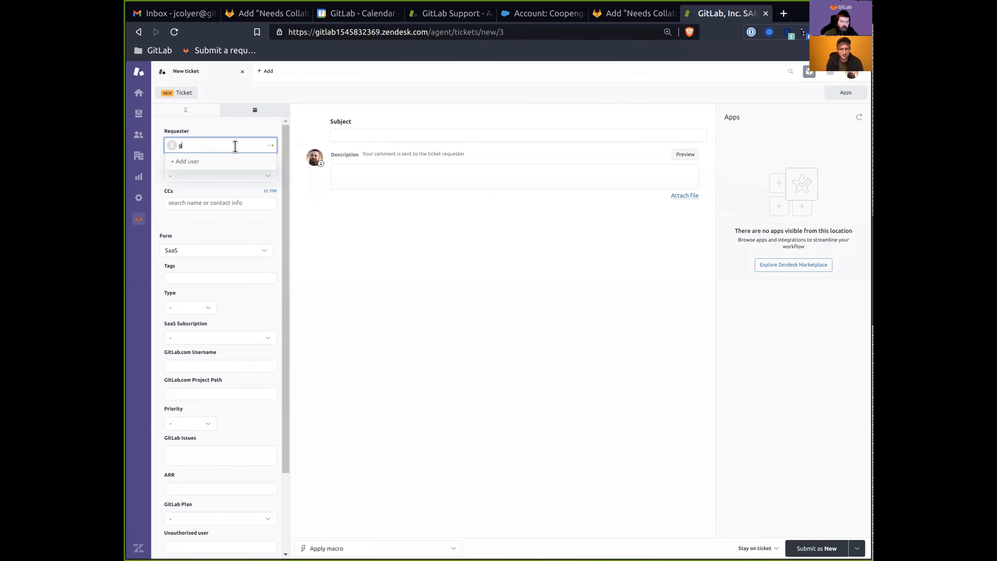
pyautogui.click(227, 174)
pyautogui.click(360, 138)
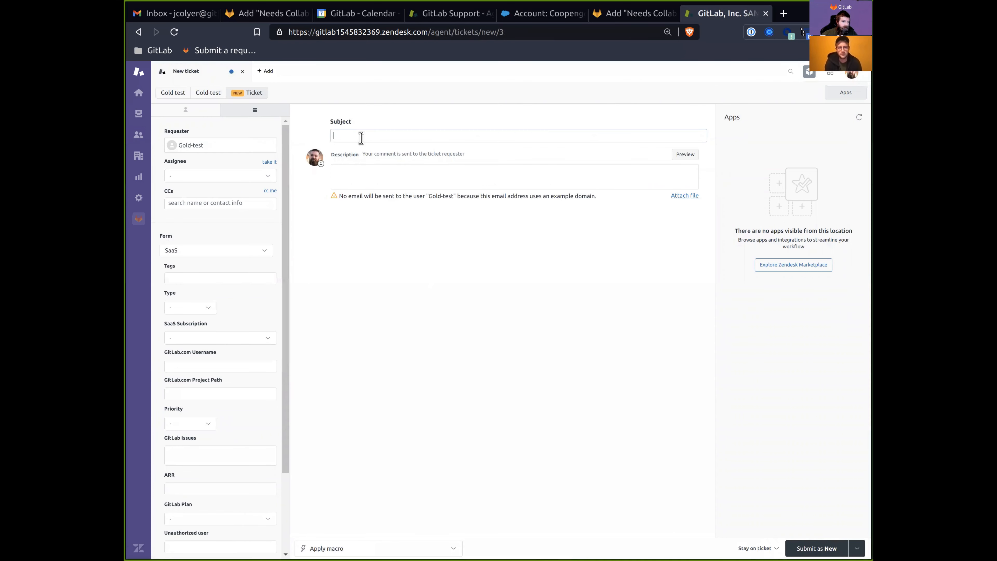
pyautogui.write('Handover view test - on-hold')
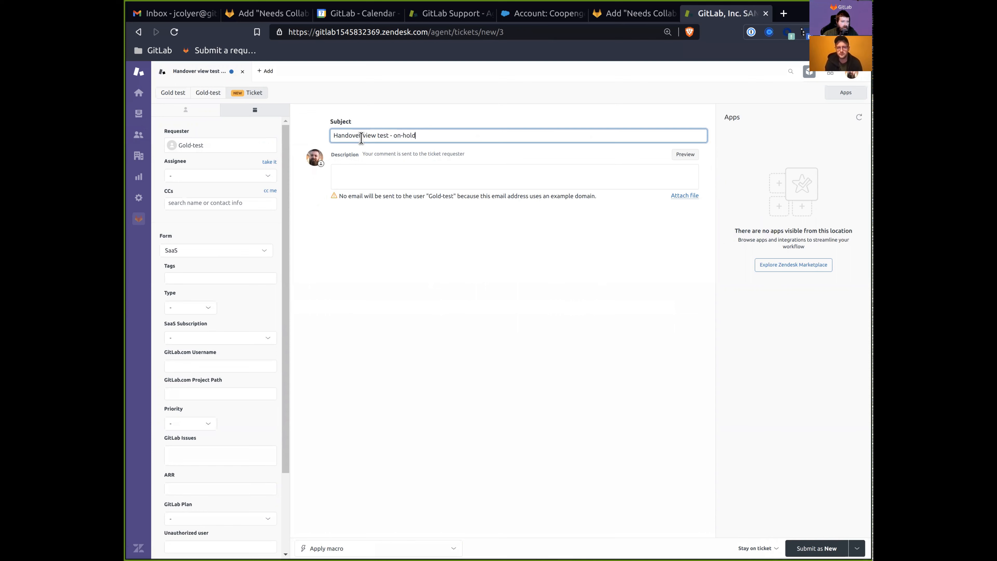
pyautogui.hotkey('ctrl', 'a')
pyautogui.hotkey('ctrl', 'c')
pyautogui.click(356, 171)
pyautogui.hotkey('ctrl', 'v')
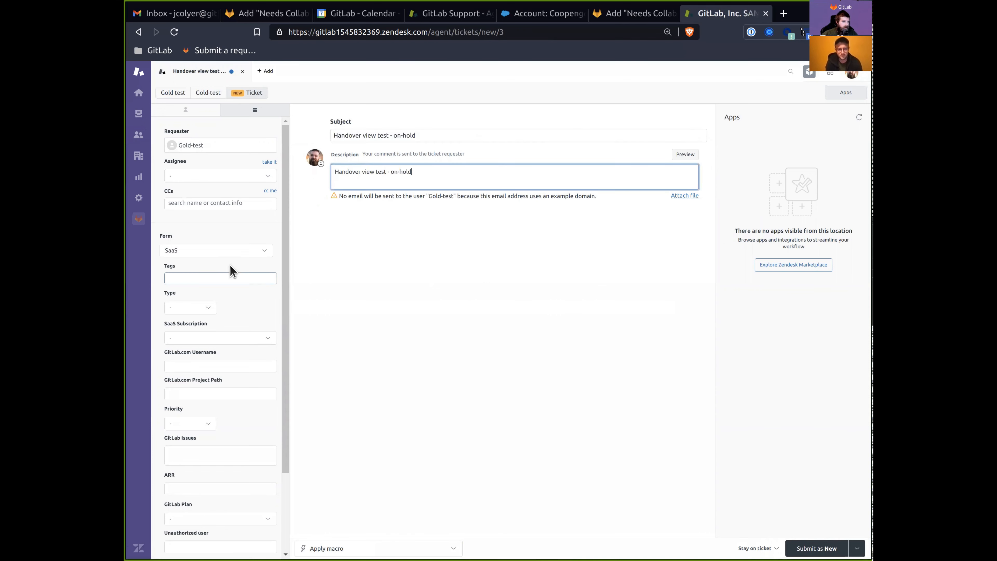
# Tag the ticket needs_collaboration and submit it as On-hold.
pyautogui.click(209, 274)
pyautogui.write('needs')
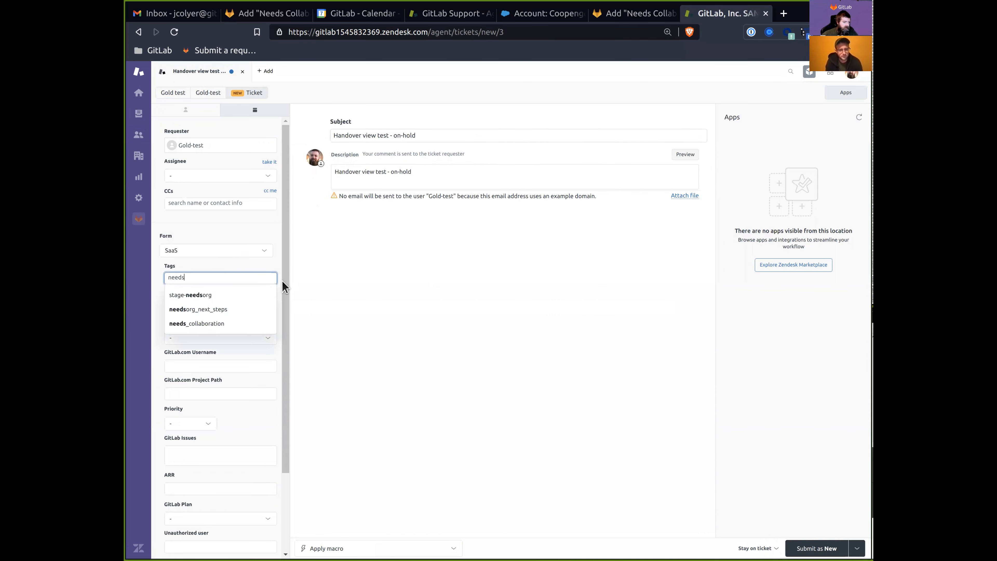
pyautogui.click(204, 323)
pyautogui.click(853, 548)
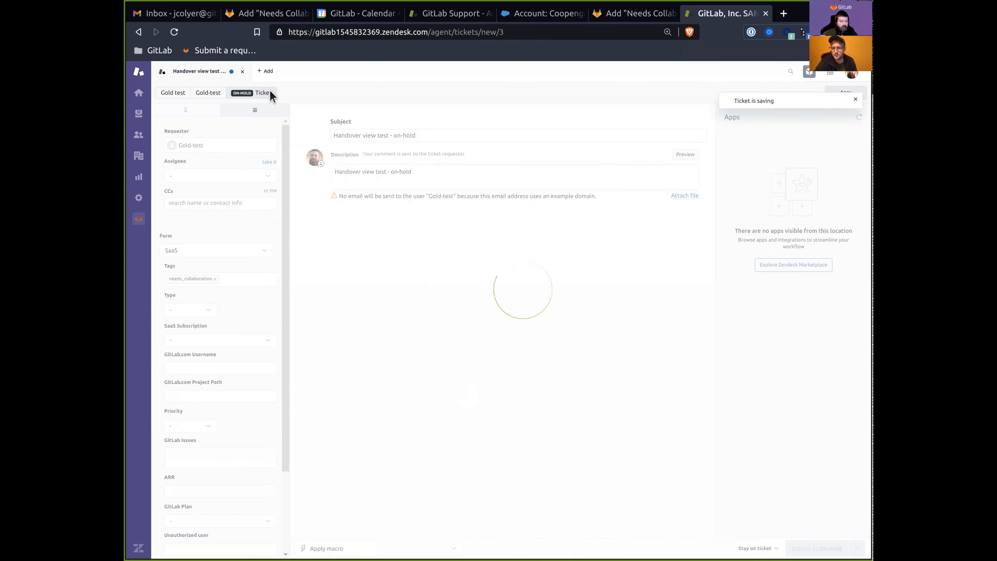
pyautogui.click(242, 73)
# Start a Gold-test ticket with subject and description 'Handover test - solved'.
pyautogui.moveTo(175, 79)
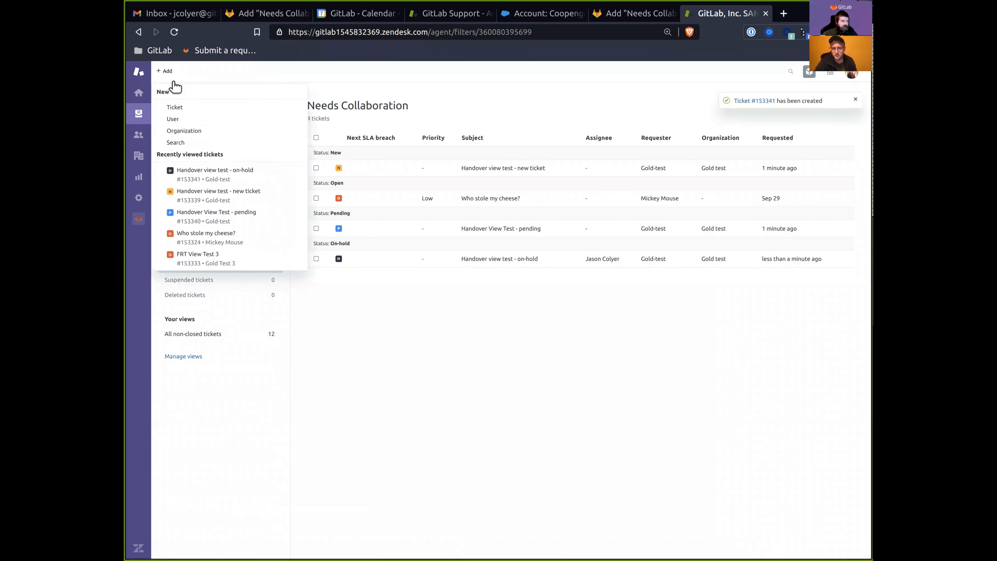
pyautogui.click(186, 108)
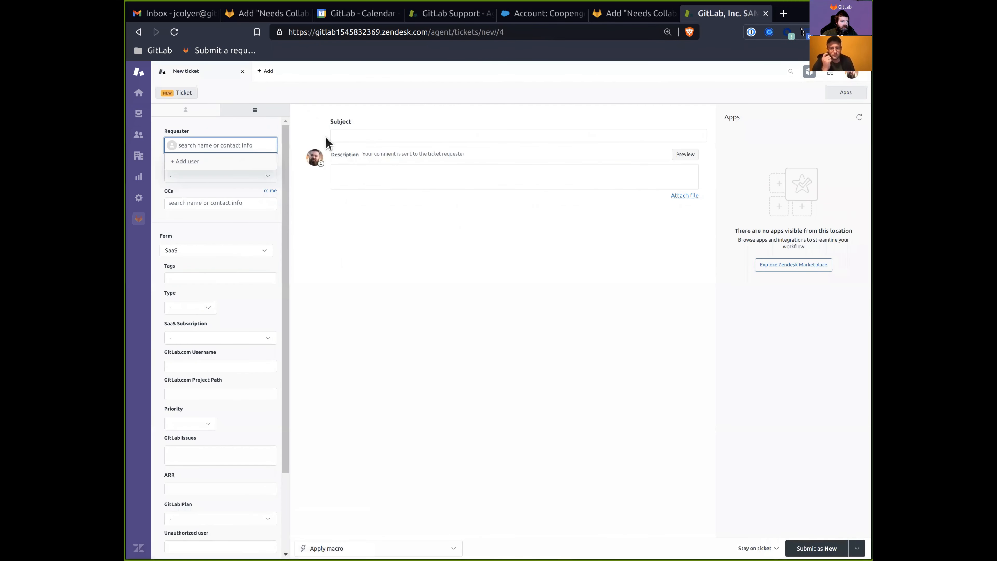
pyautogui.click(224, 144)
pyautogui.write('gold')
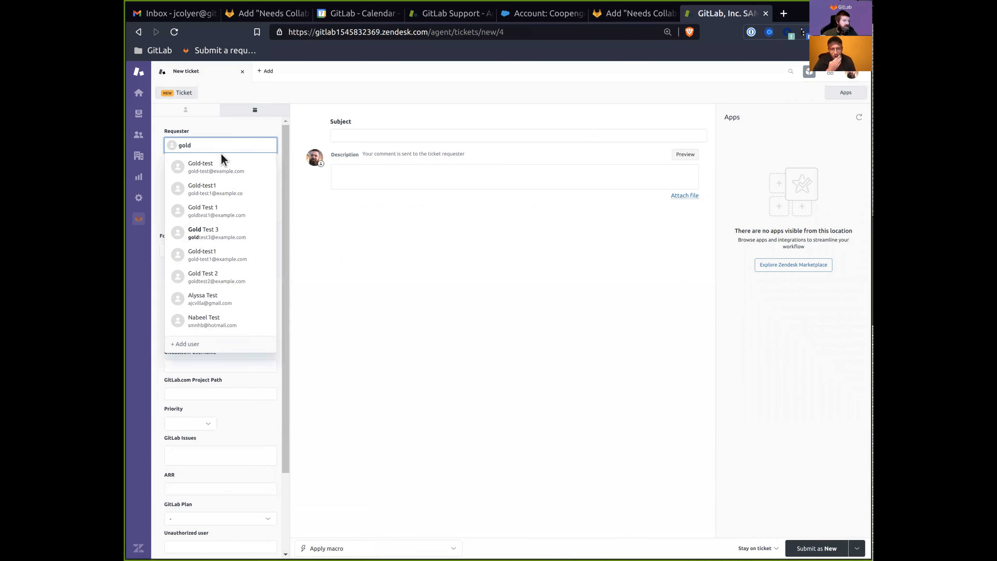
pyautogui.click(221, 166)
pyautogui.click(353, 138)
pyautogui.write('Handover test - solved')
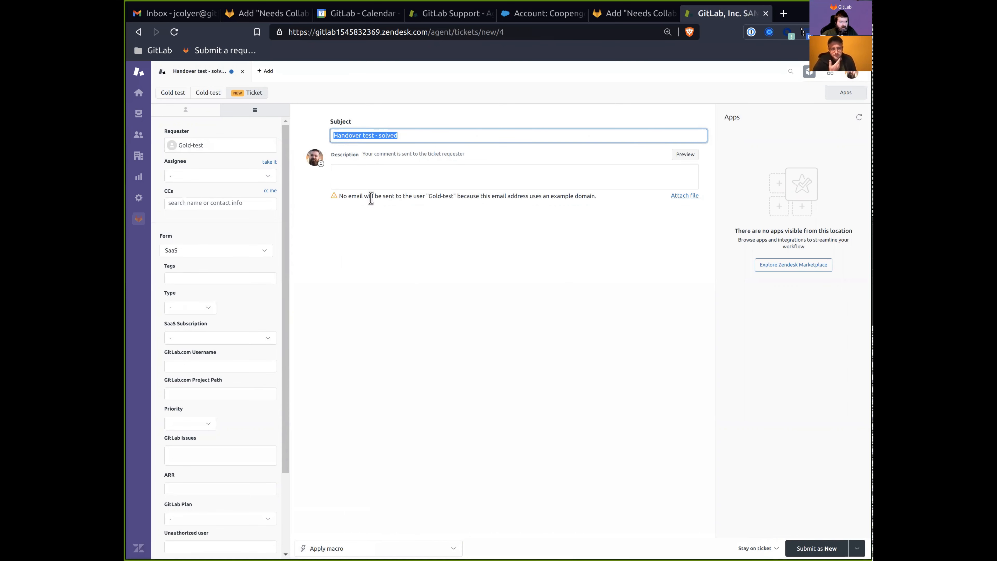
pyautogui.click(367, 184)
pyautogui.hotkey('ctrl', 'v')
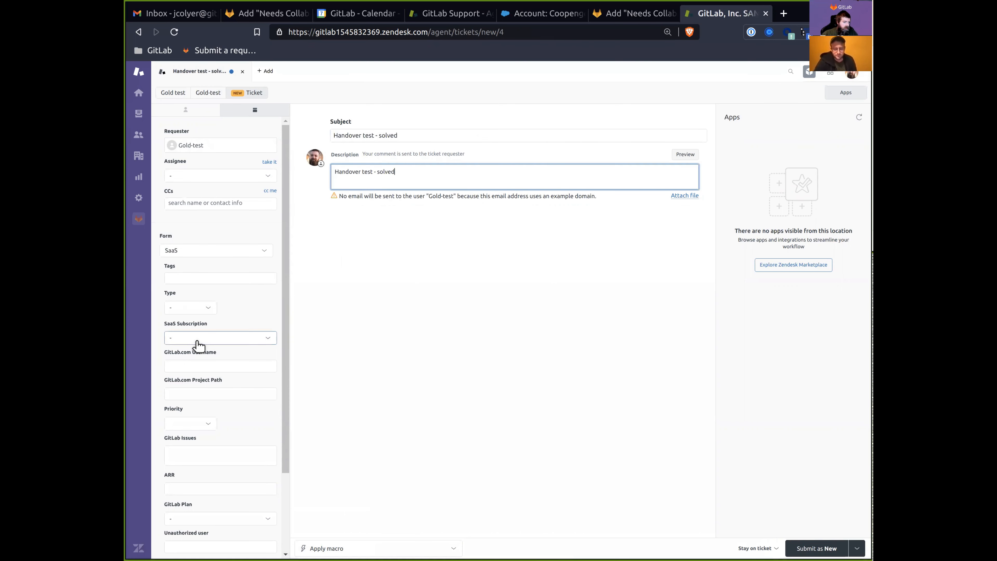
# Tag the ticket needs_collaboration, submit it as Solved, and close its tab.
pyautogui.click(186, 276)
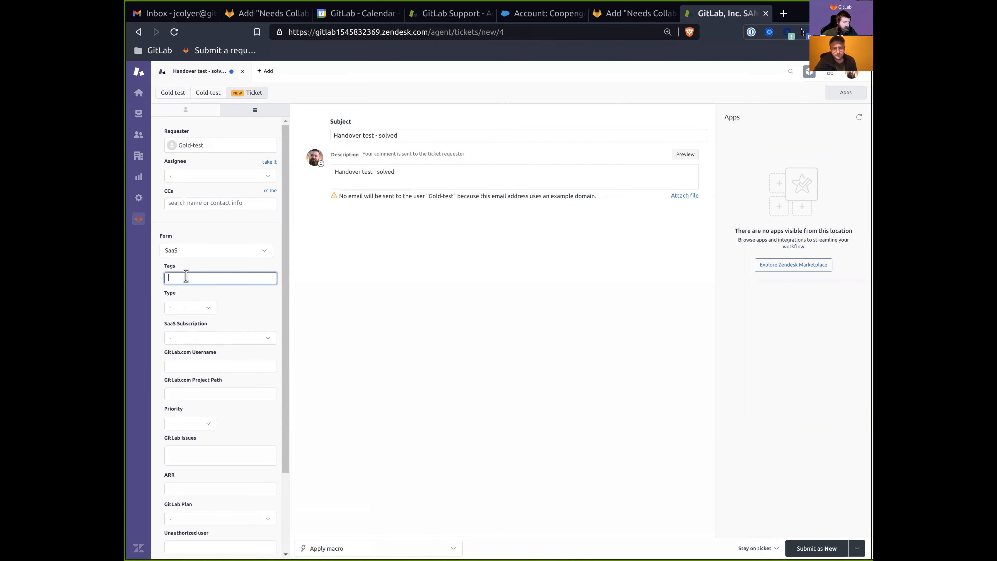
pyautogui.write('needs')
pyautogui.click(207, 325)
pyautogui.click(446, 329)
pyautogui.click(856, 547)
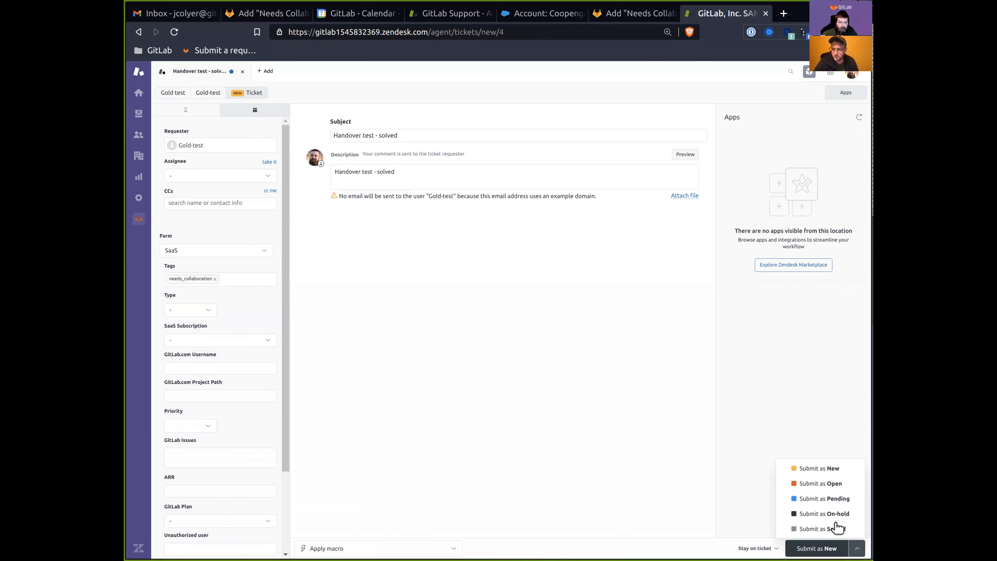
pyautogui.click(825, 528)
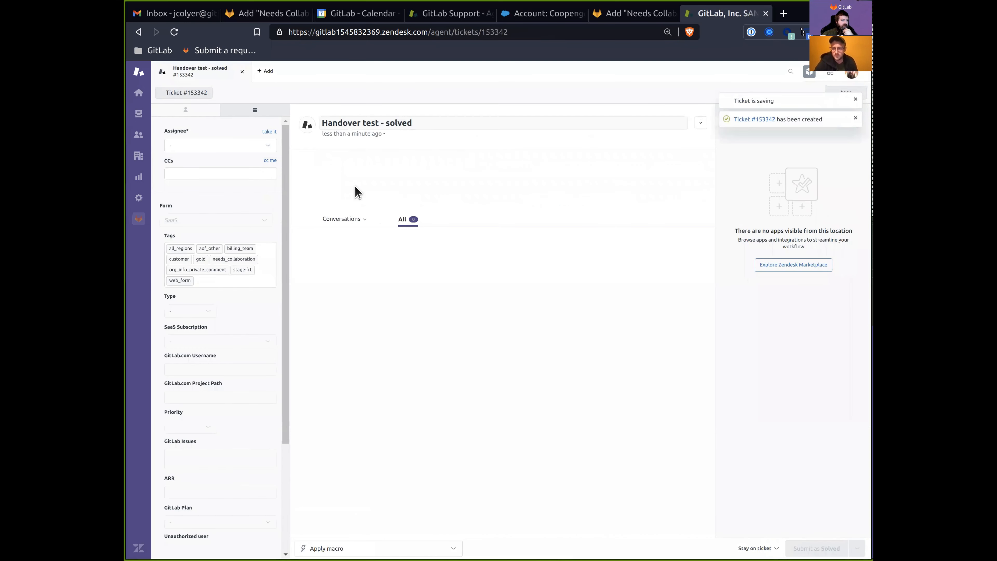
pyautogui.click(241, 71)
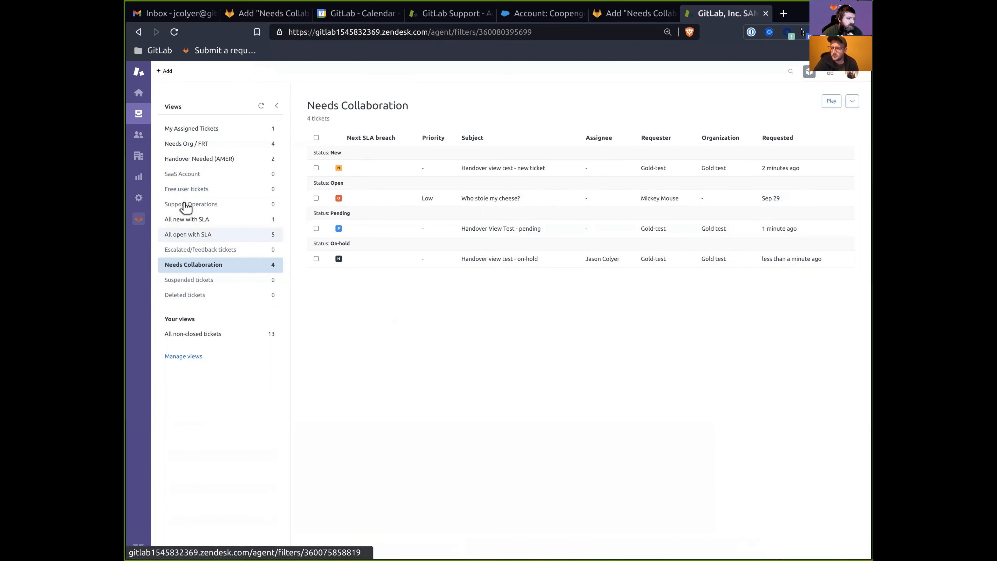
# In your profile, make Support AMER the default group and drop Support Managers and Support Ops.
pyautogui.click(852, 73)
pyautogui.click(797, 96)
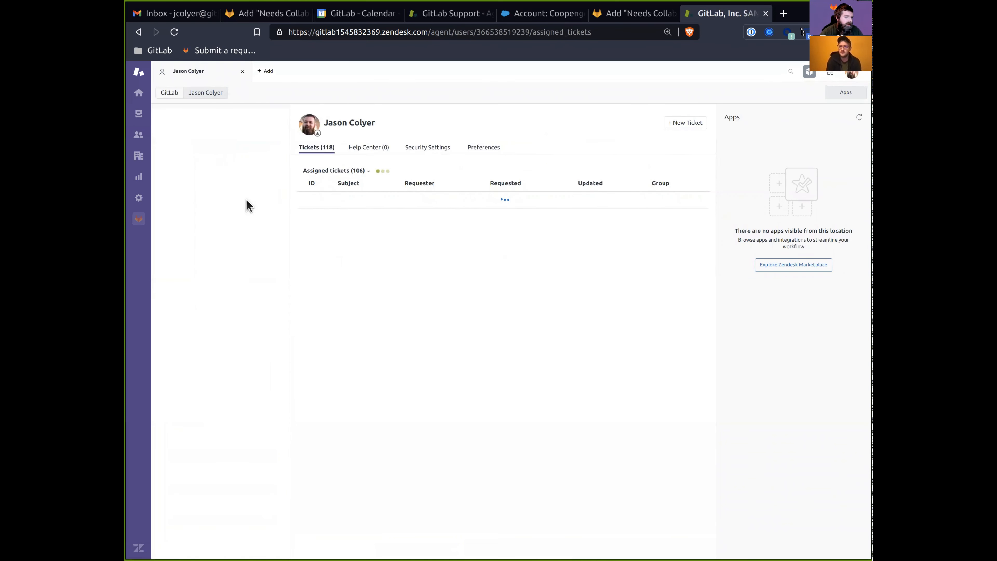
pyautogui.click(227, 195)
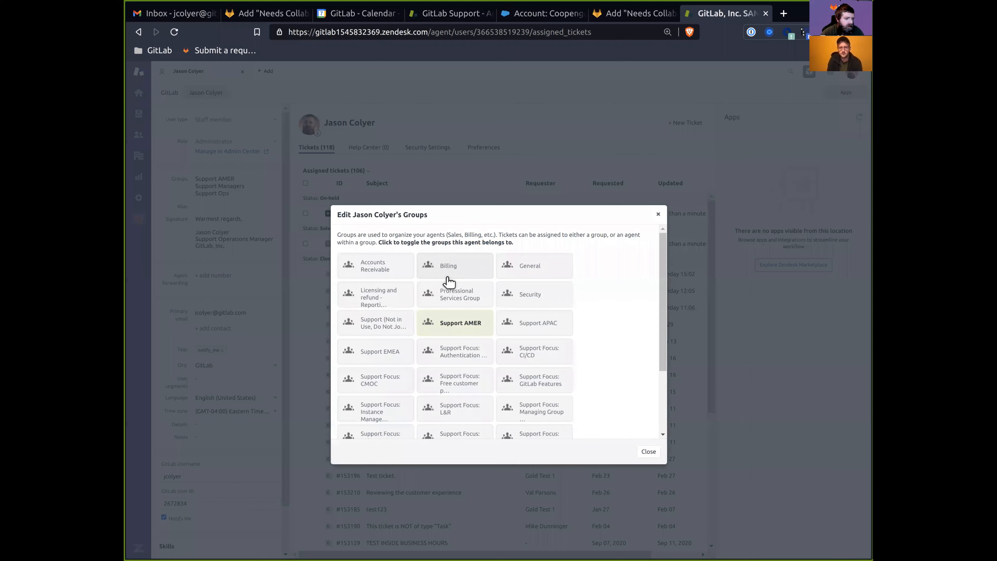
pyautogui.scroll(-2, 482, 350)
pyautogui.click(429, 411)
pyautogui.click(424, 420)
pyautogui.click(385, 381)
pyautogui.click(451, 375)
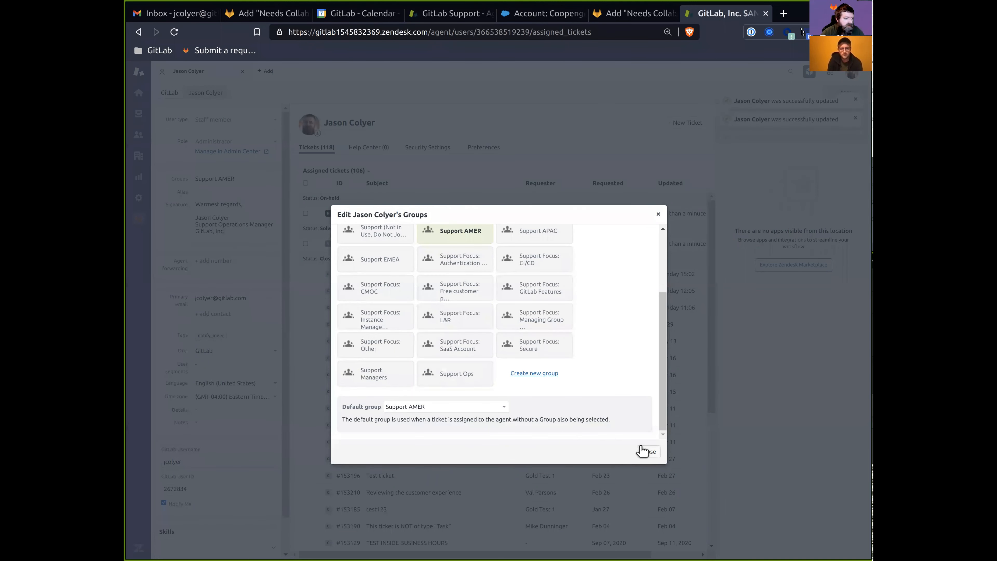
pyautogui.click(644, 451)
# Reload the Needs Collaboration view, then switch back to the GitLab issue.
pyautogui.click(138, 113)
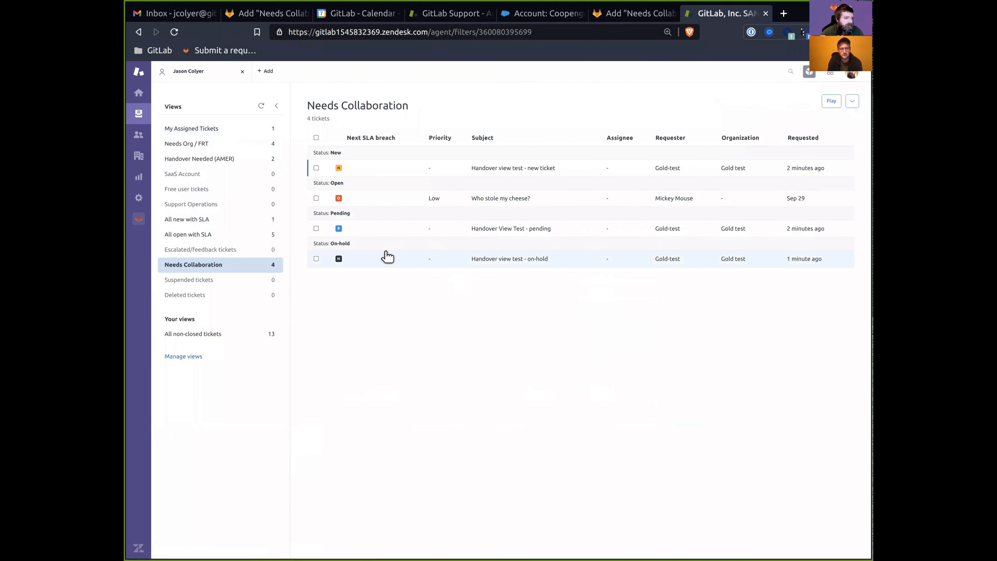
pyautogui.click(261, 105)
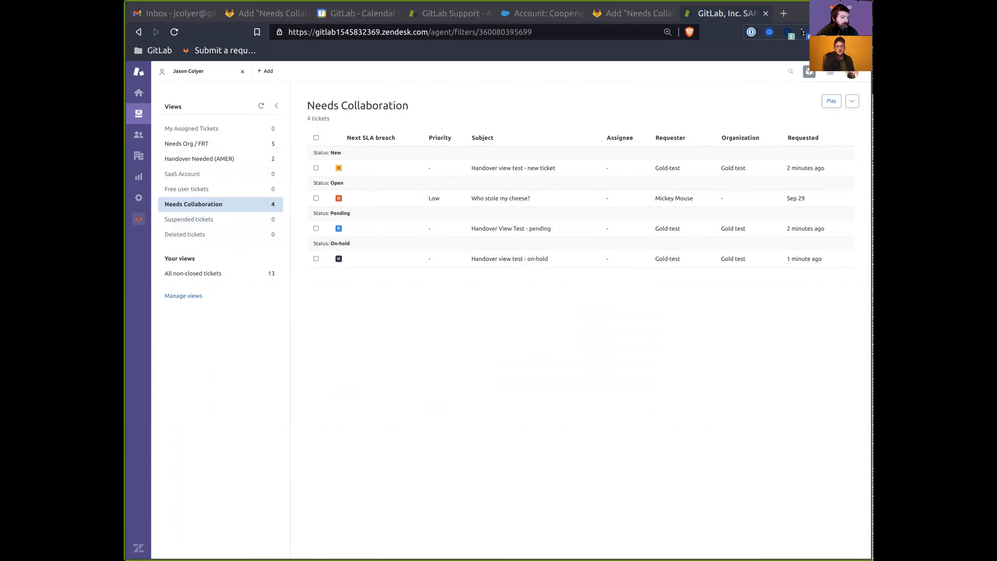
pyautogui.hotkey('ctrl', 'pageup')
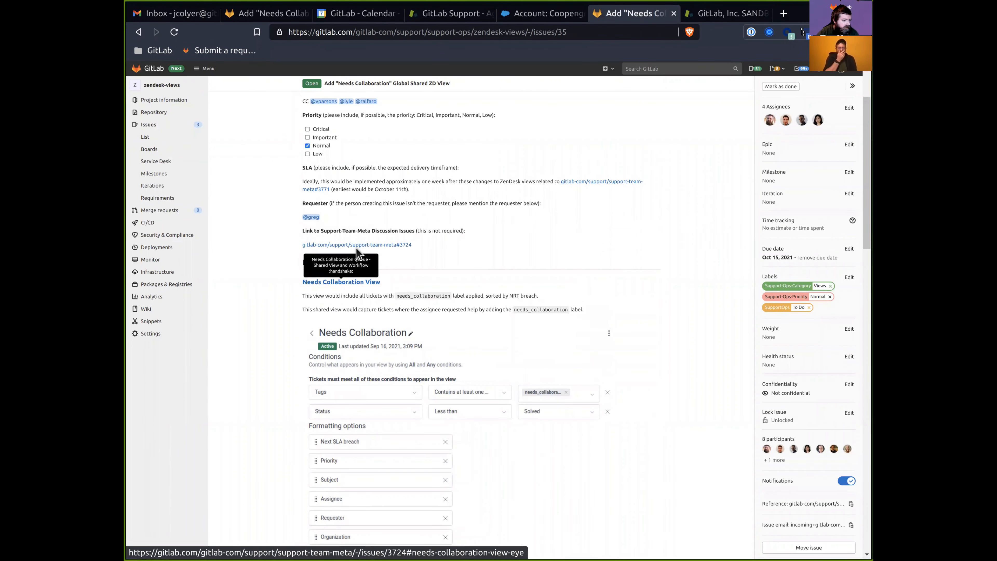
# Open the linked Needs Collaboration View discussion issue in a new tab and read it.
pyautogui.middleClick(348, 280)
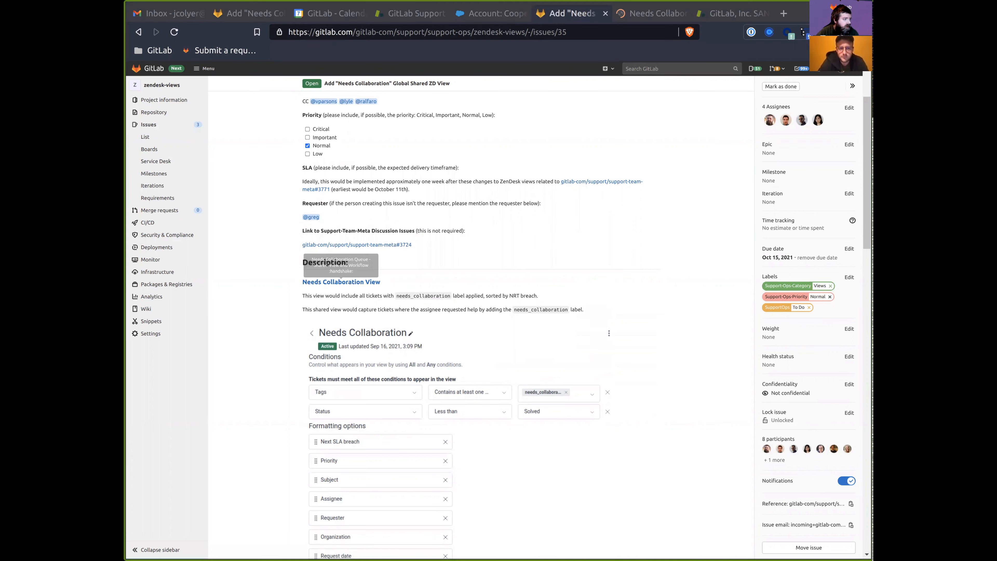
pyautogui.hotkey('ctrl', 'pagedown')
pyautogui.scroll(-20, 380, 358)
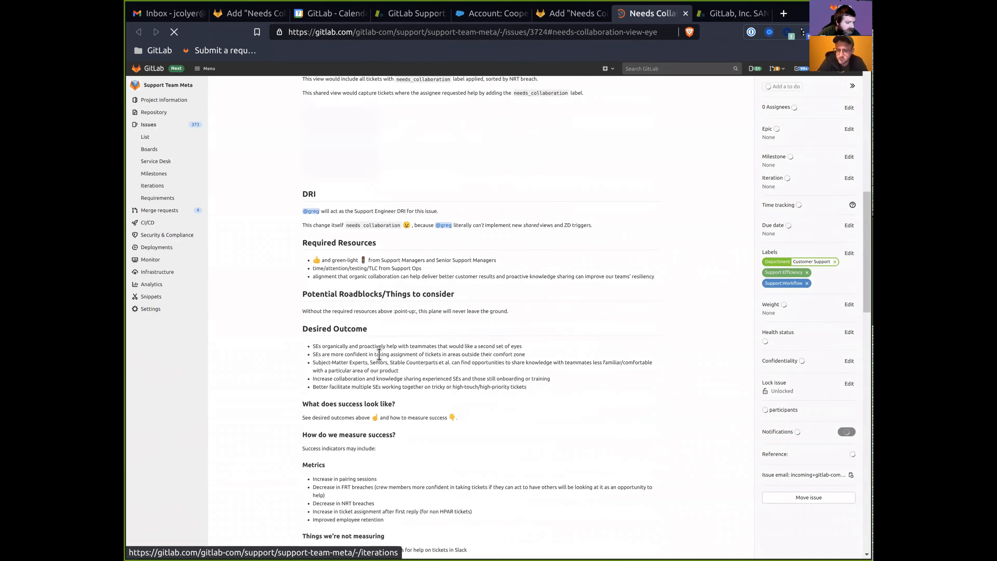
pyautogui.scroll(-5, 378, 346)
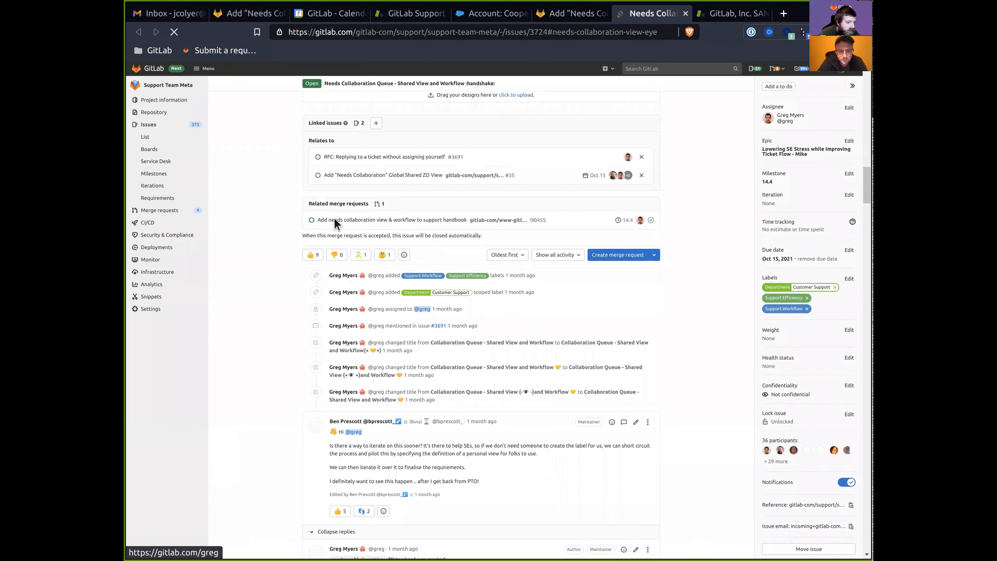
pyautogui.scroll(-15, 357, 367)
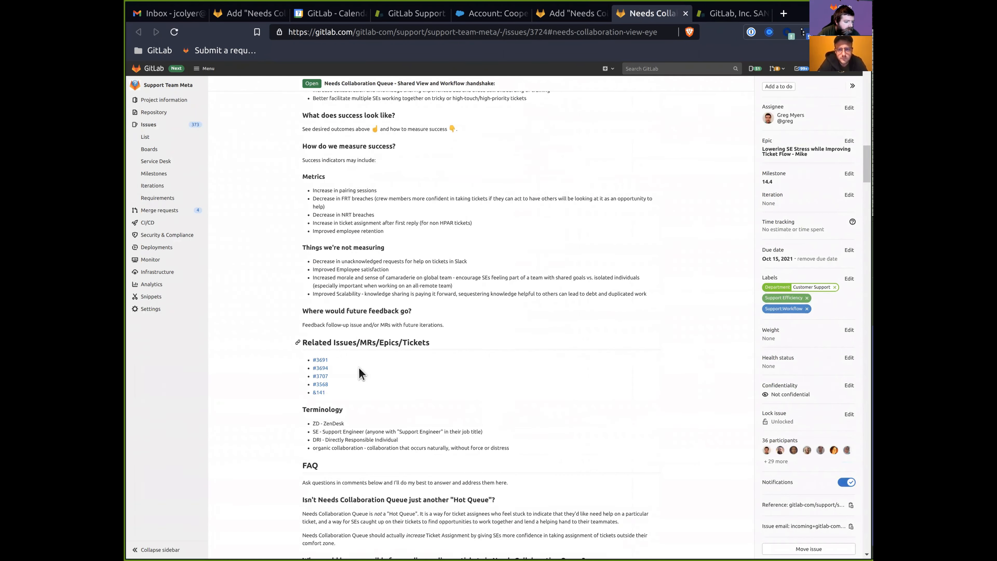
# Open the related merge request and its review-app handbook preview.
pyautogui.middleClick(376, 391)
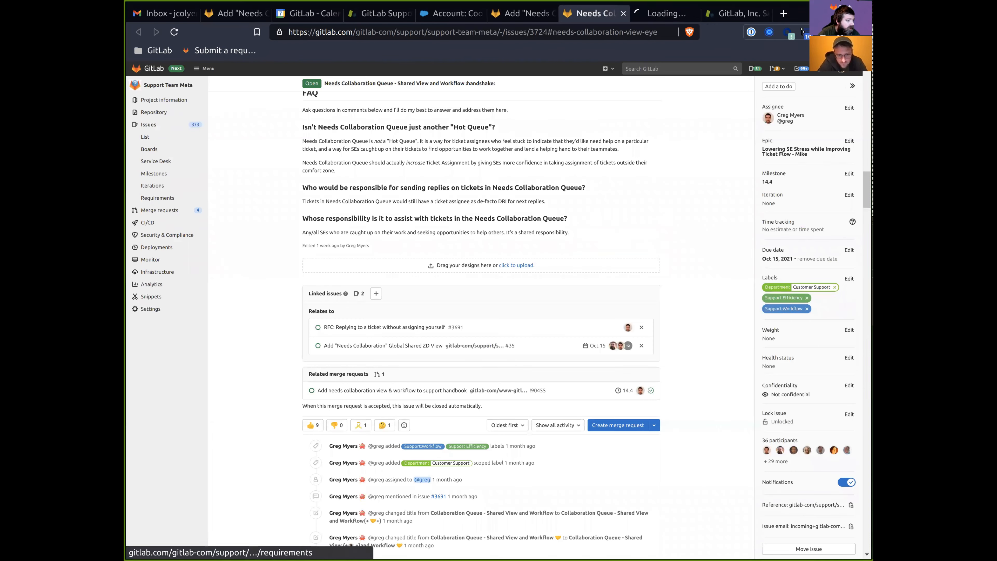
pyautogui.hotkey('ctrl', 'Tab')
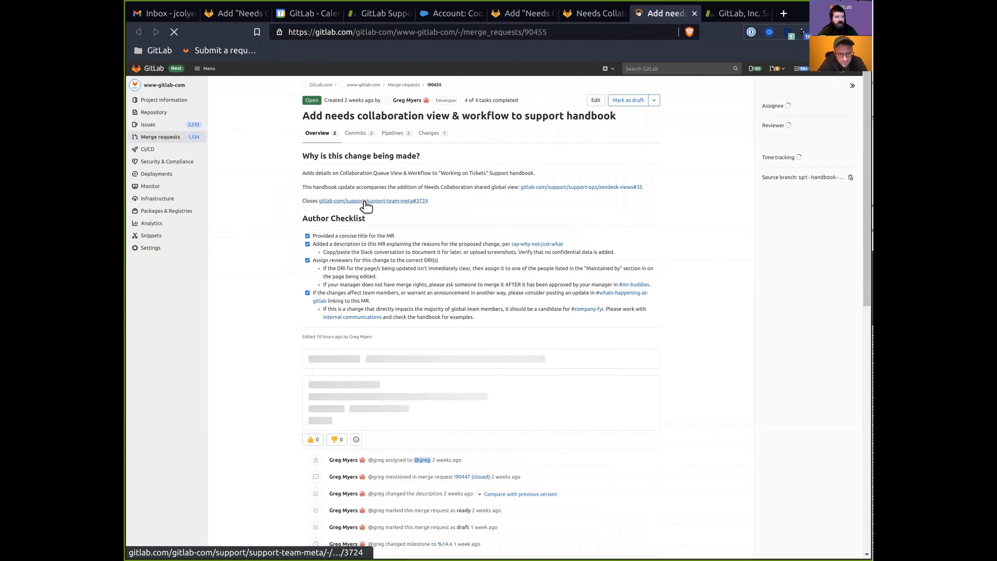
pyautogui.scroll(-3, 439, 329)
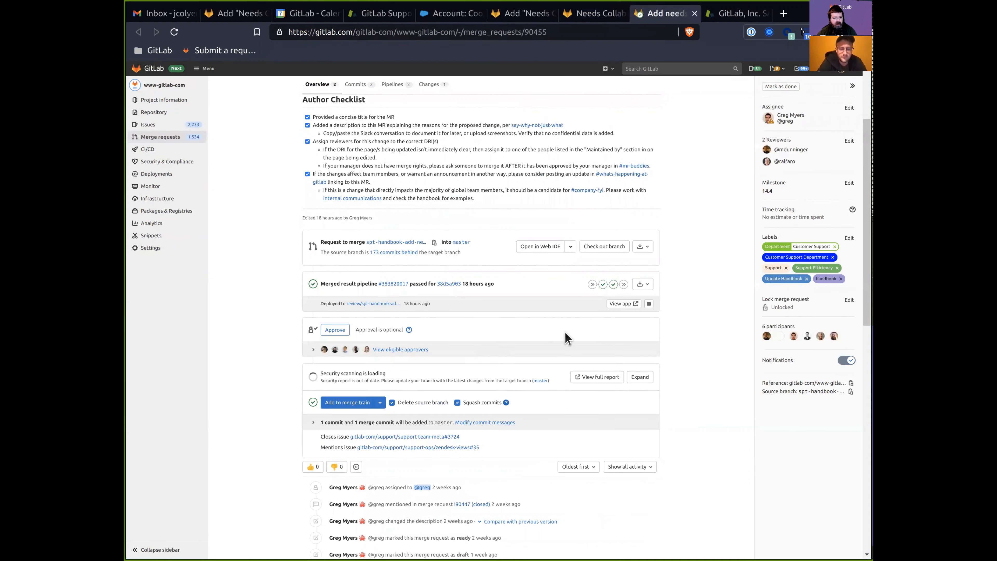
pyautogui.click(612, 303)
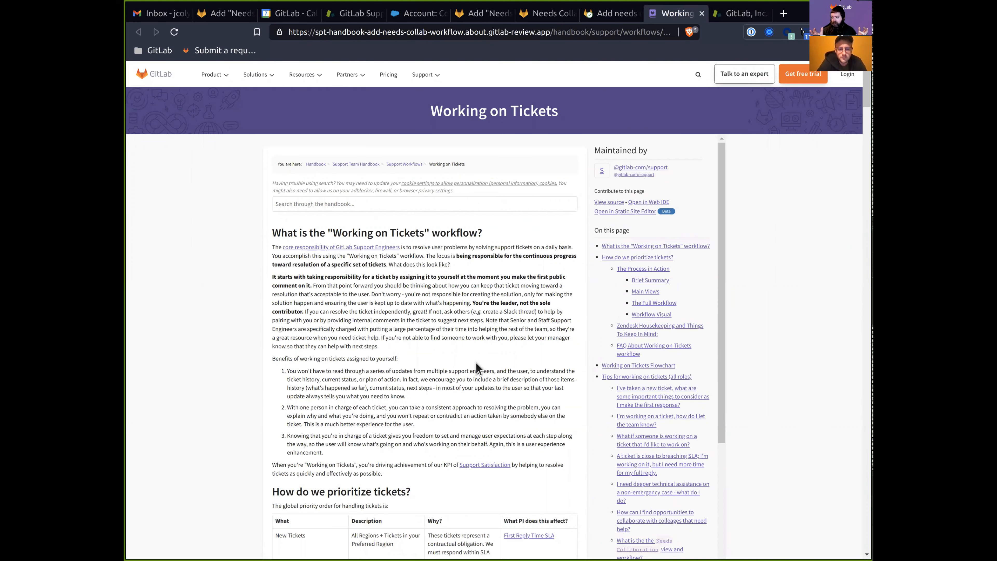
# Scroll through the Working on Tickets flowchart and tips, then return to the merge request diff.
pyautogui.scroll(-15, 476, 367)
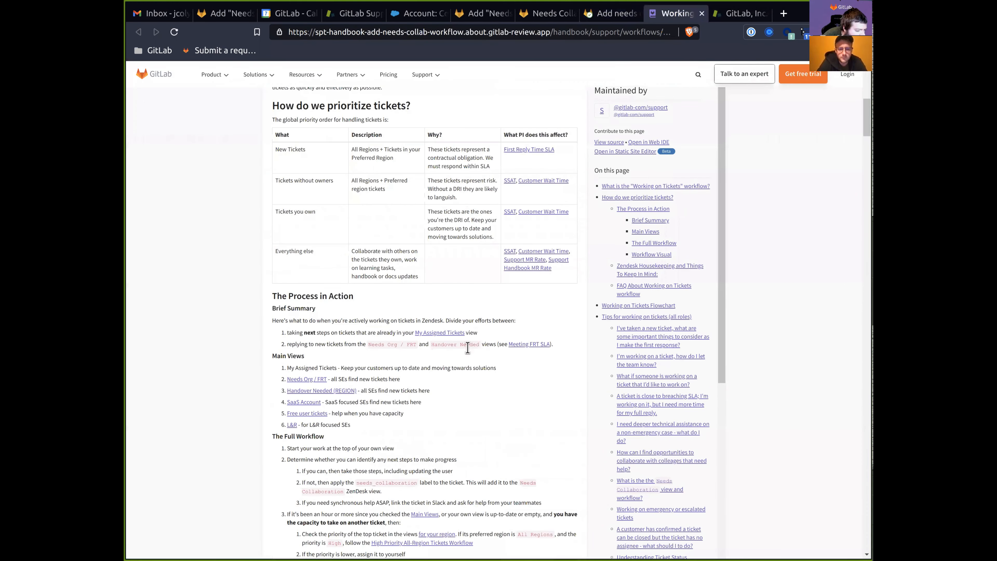
pyautogui.scroll(-12, 383, 388)
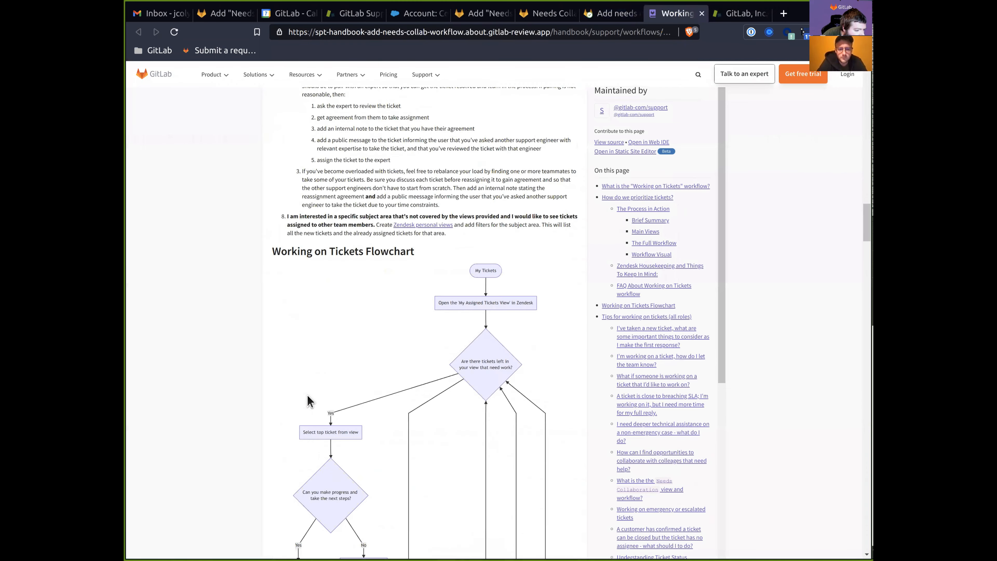
pyautogui.scroll(-8, 387, 295)
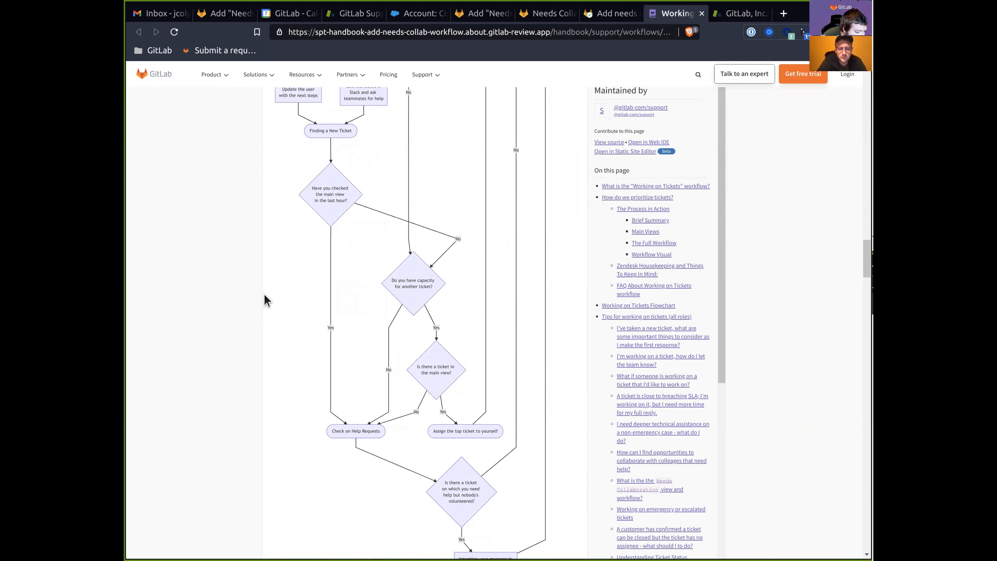
pyautogui.scroll(-4, 265, 301)
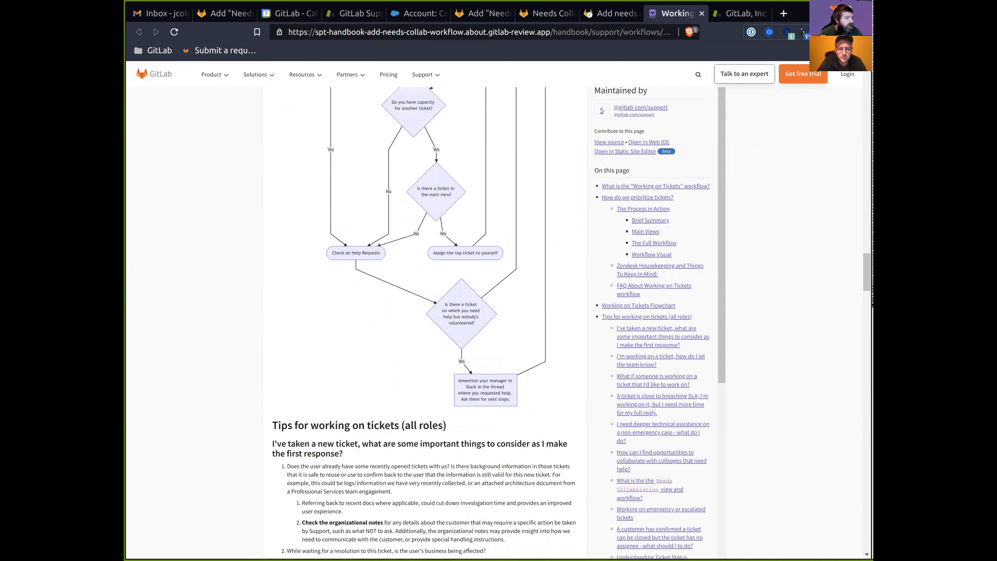
pyautogui.hotkey('ctrl', 'shift', 'Tab')
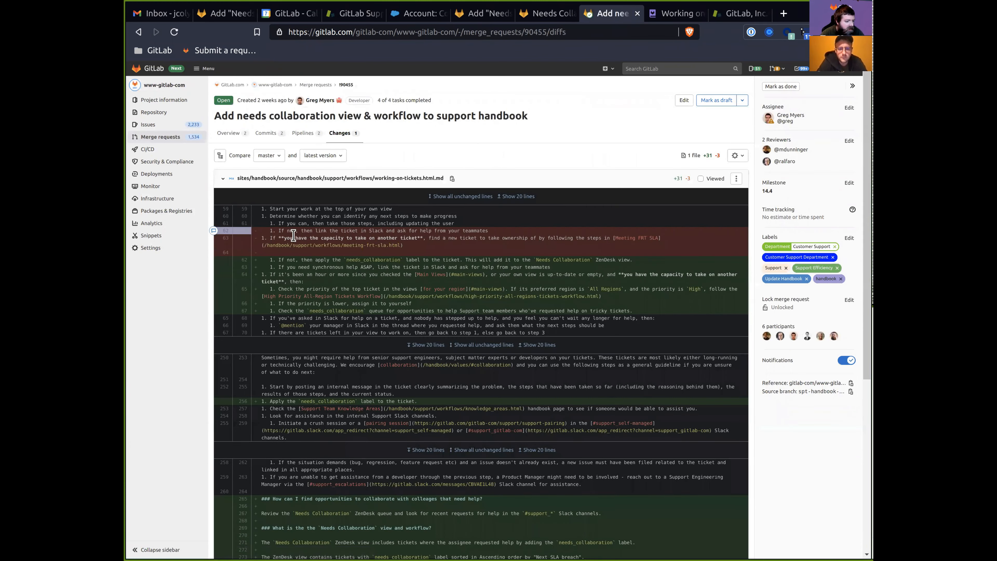
pyautogui.scroll(-3, 311, 262)
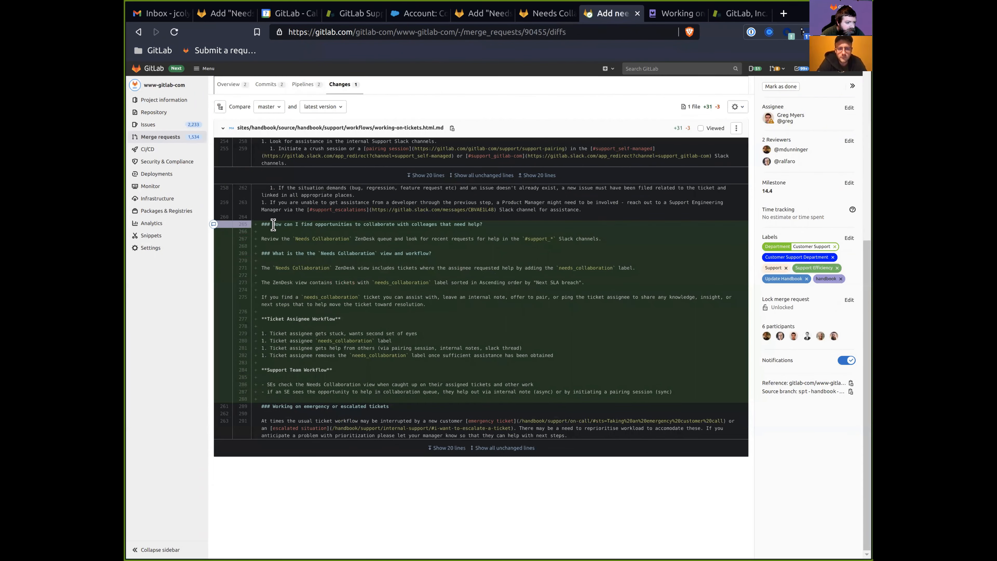
# Read the added Needs Collaboration heading, queue-review line and view description in the diff.
pyautogui.moveTo(273, 225); pyautogui.dragTo(483, 225)
pyautogui.click(289, 239)
pyautogui.moveTo(289, 239); pyautogui.dragTo(610, 252)
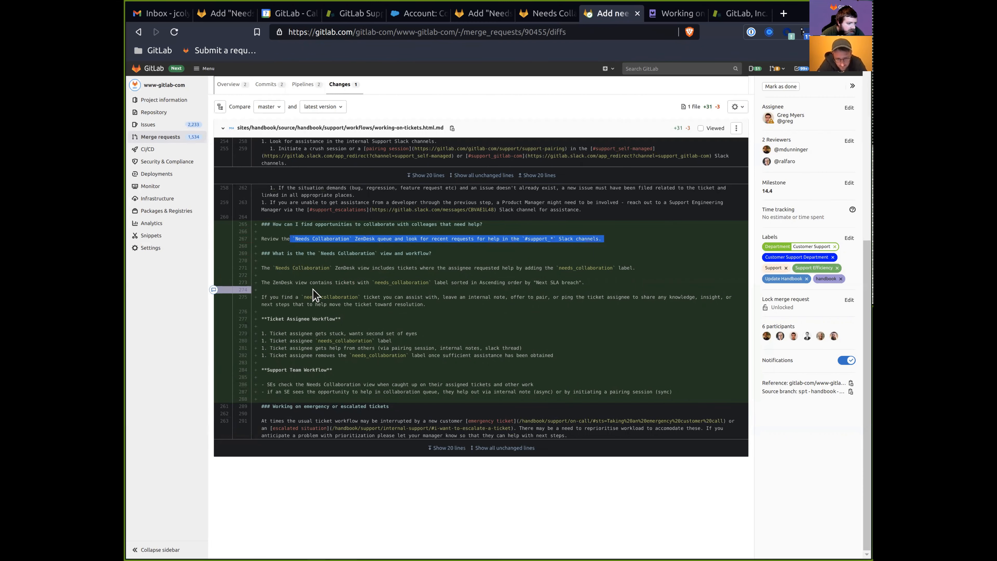
pyautogui.moveTo(287, 268); pyautogui.dragTo(607, 288)
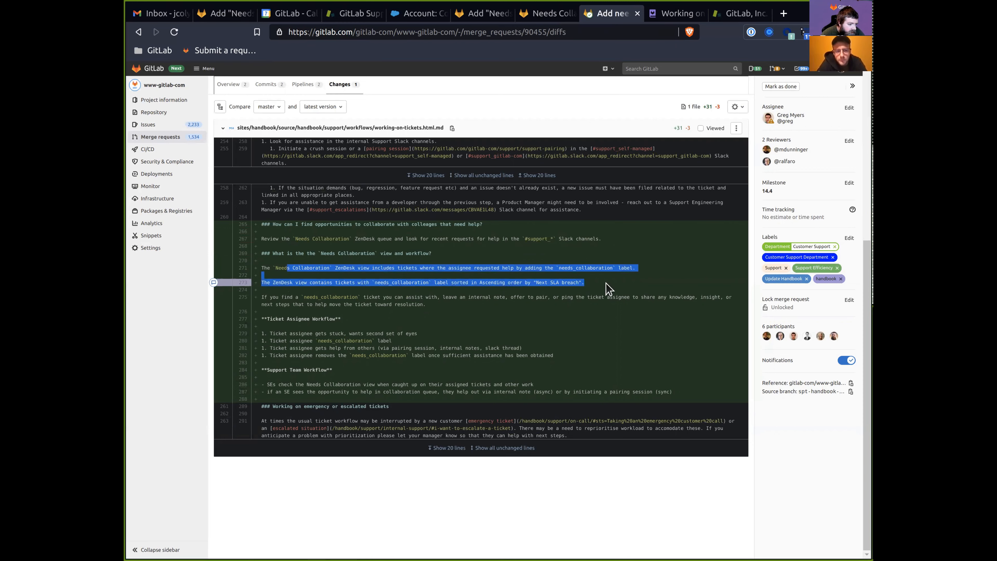
pyautogui.click(423, 239)
# Check the line about the Needs Collaboration Zendesk view, then switch to the Zendesk tab.
pyautogui.scroll(4, 392, 357)
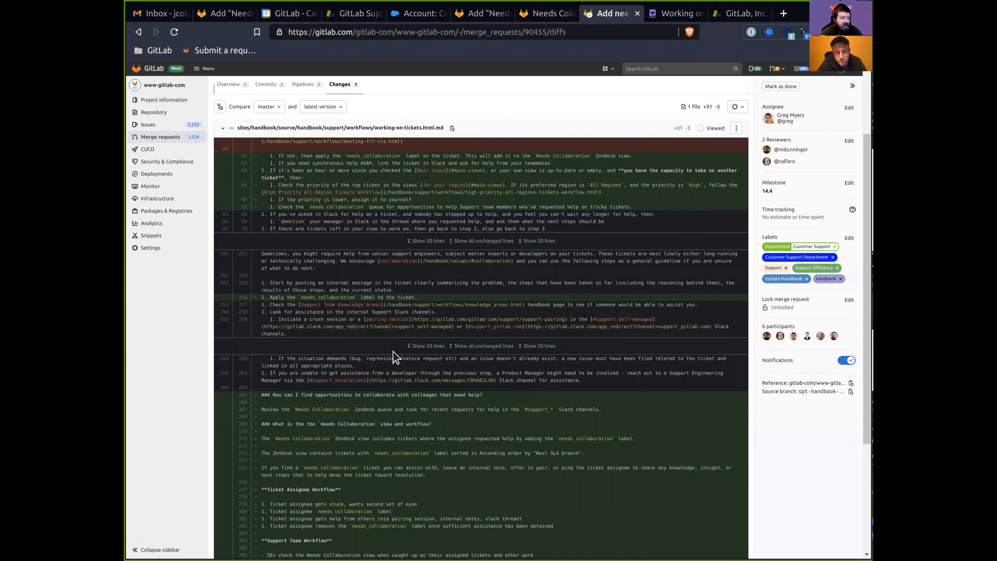
pyautogui.scroll(3, 394, 358)
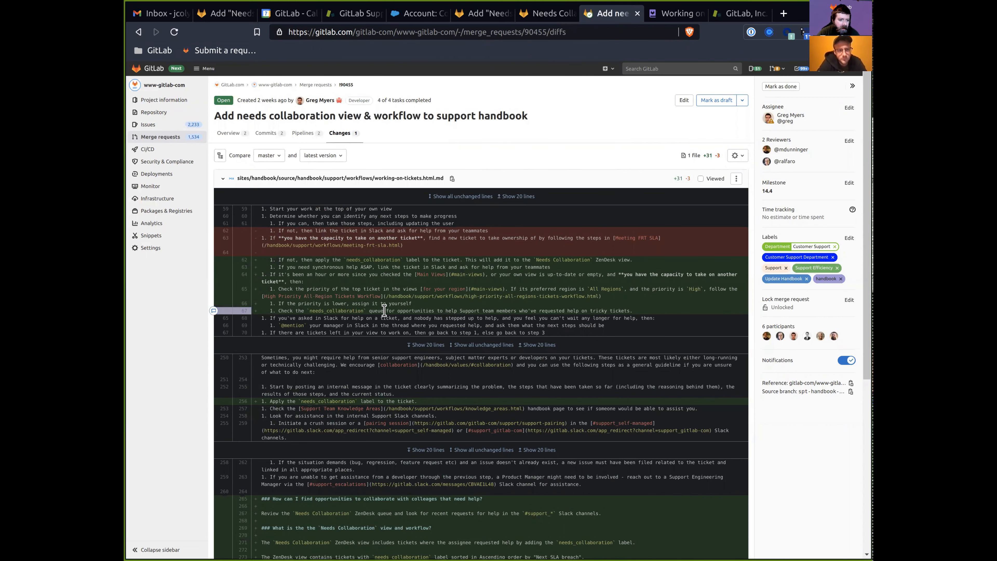
pyautogui.moveTo(479, 260); pyautogui.dragTo(671, 269)
pyautogui.click(485, 267)
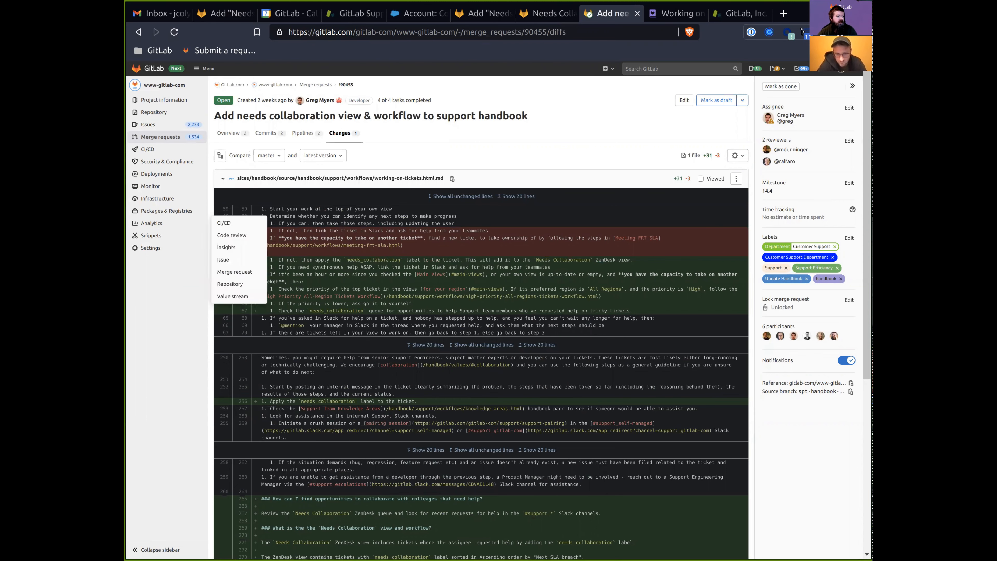
pyautogui.hotkey('ctrl', 'Tab')
pyautogui.hotkey('ctrl', 'Tab')
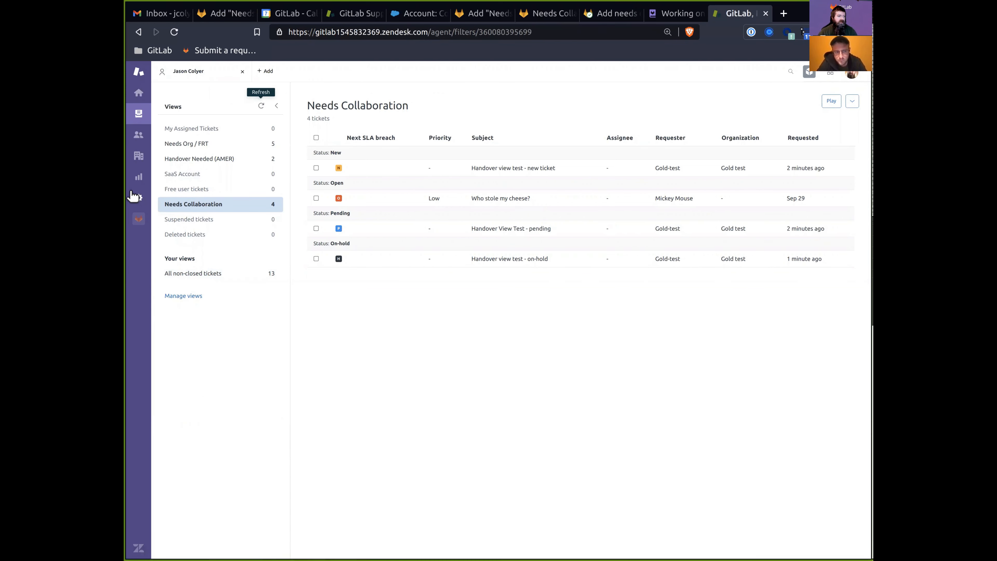
# In Admin Views, drag Needs Collaboration below Free user tickets, save the order, and reload the view.
pyautogui.click(139, 198)
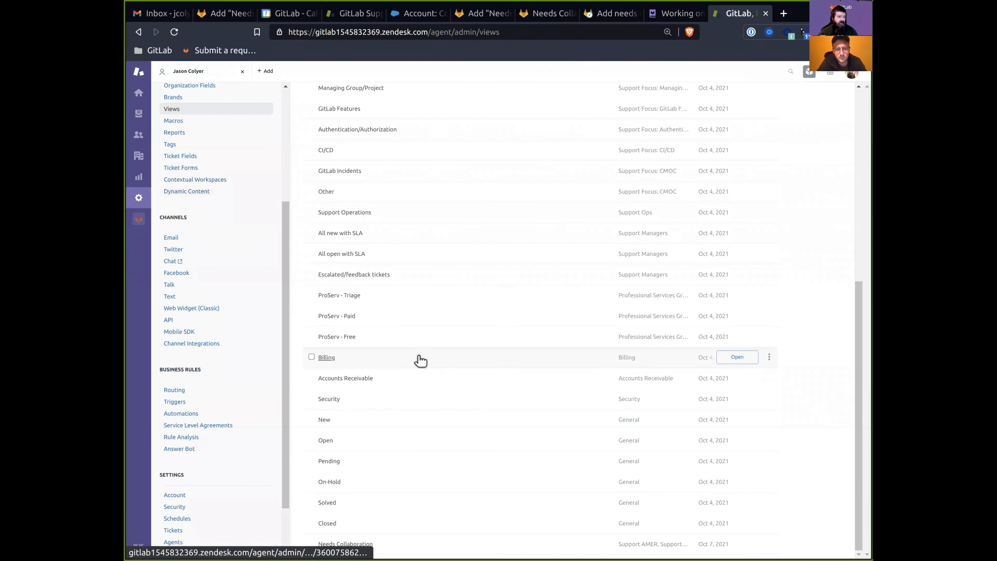
pyautogui.scroll(10, 432, 330)
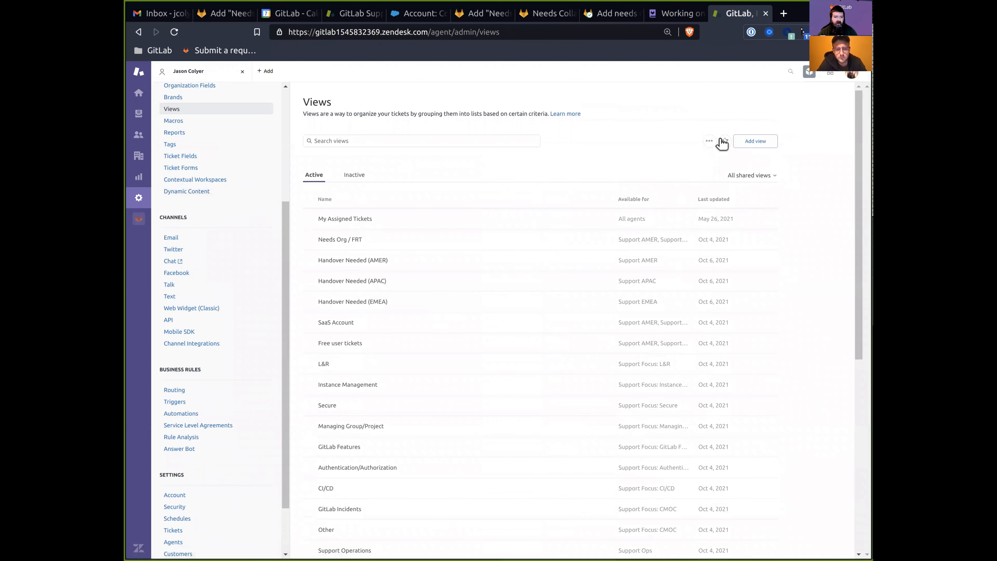
pyautogui.click(709, 143)
pyautogui.click(683, 167)
pyautogui.scroll(-8, 367, 355)
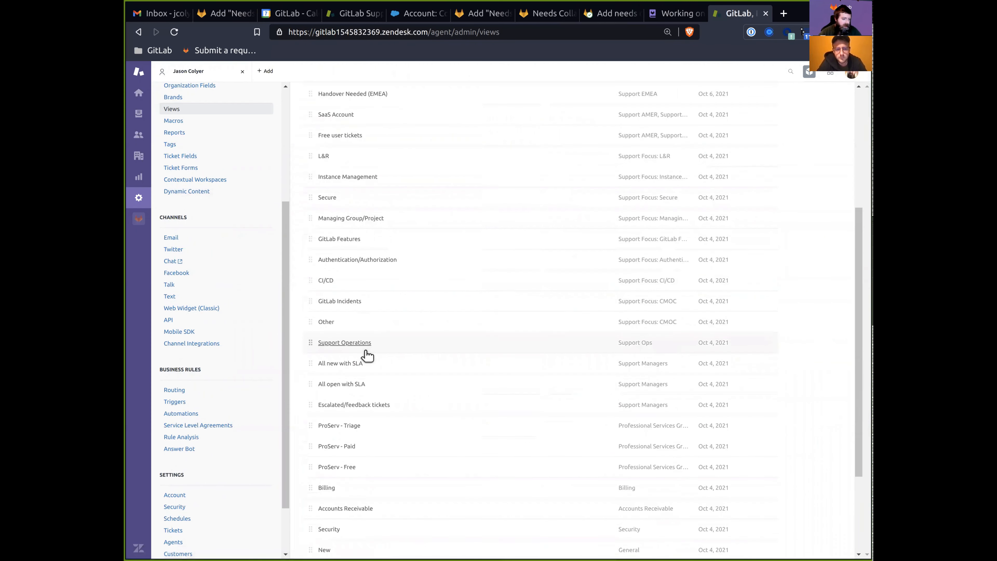
pyautogui.moveTo(309, 543); pyautogui.dragTo(316, 195)
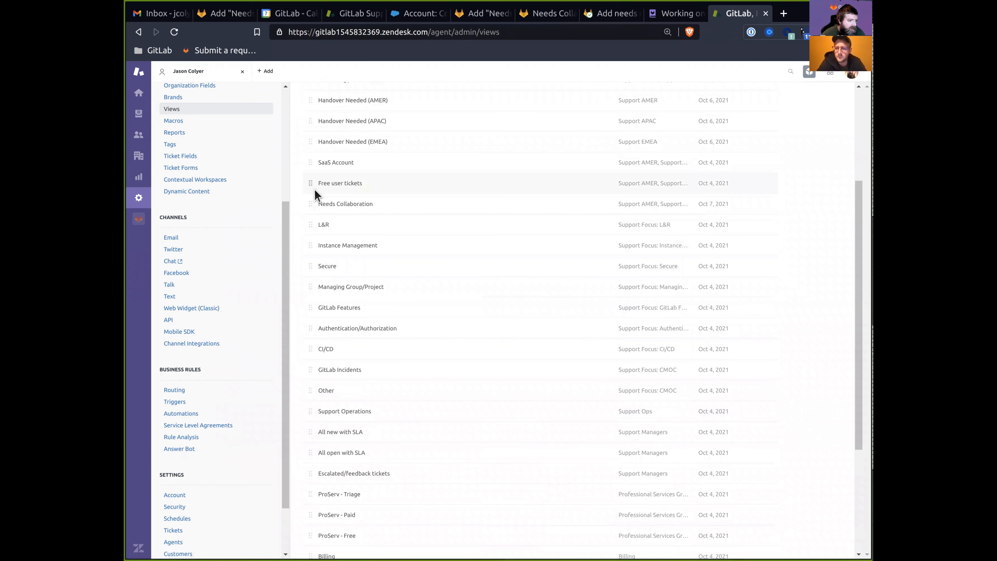
pyautogui.scroll(2, 396, 219)
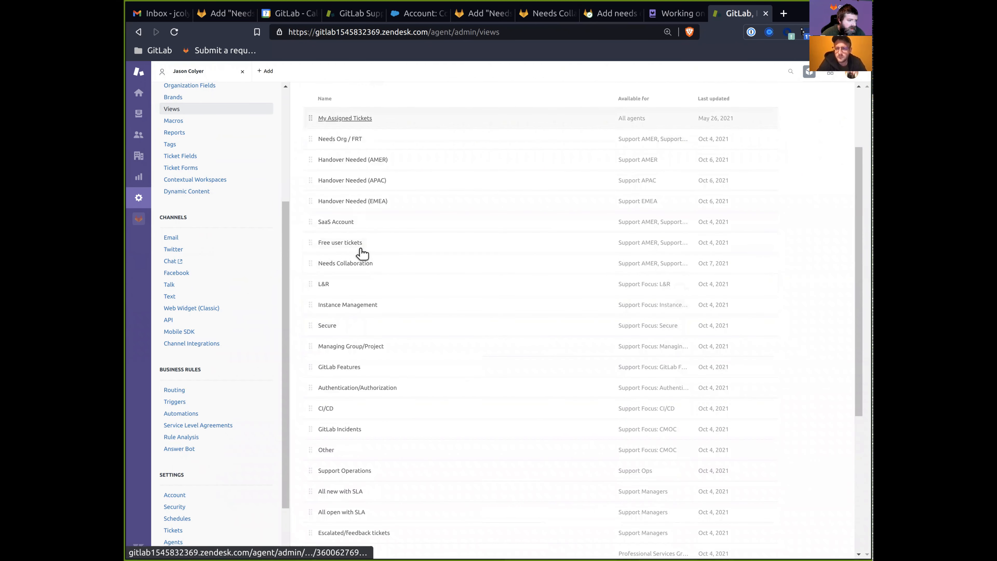
pyautogui.scroll(3, 789, 448)
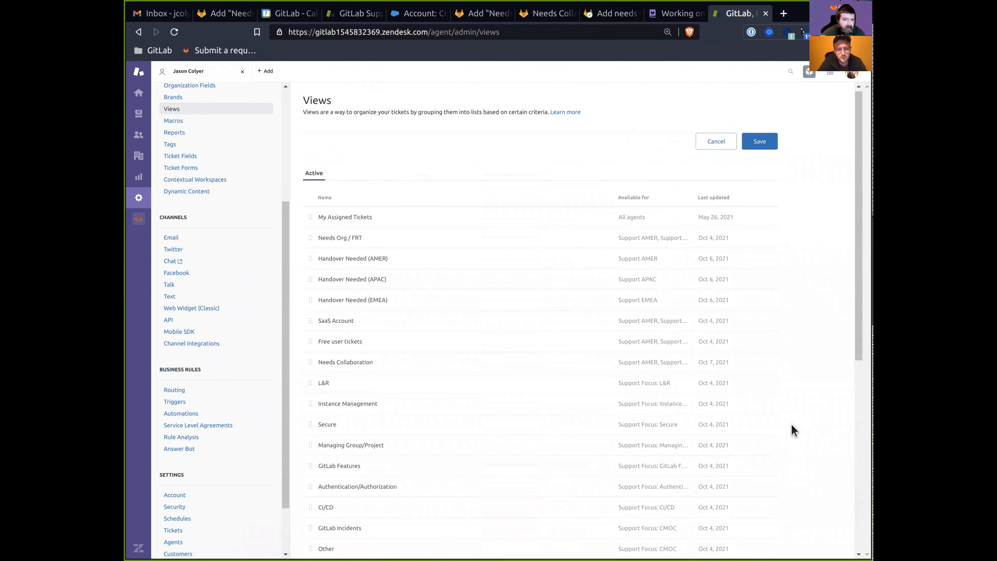
pyautogui.click(763, 146)
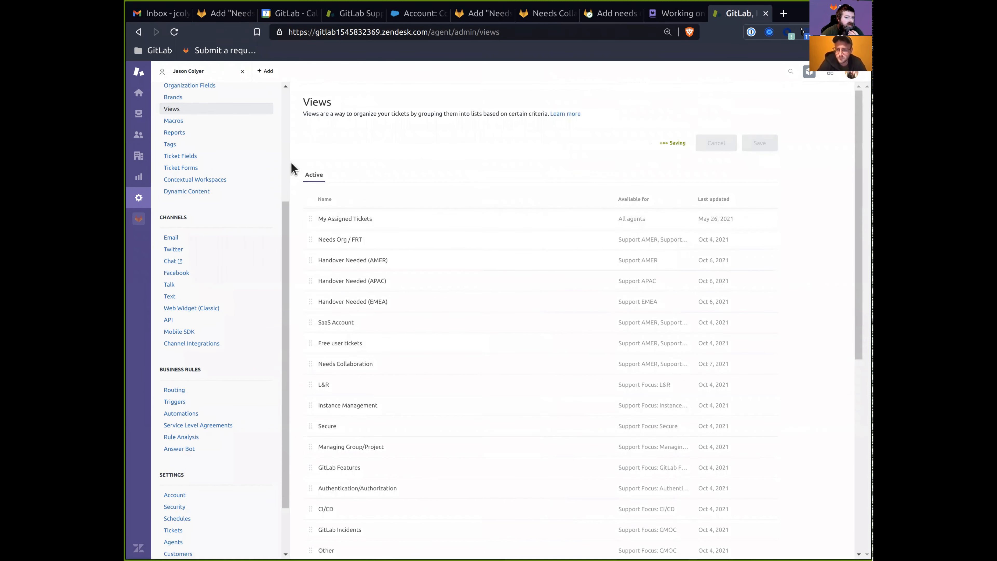
pyautogui.click(139, 114)
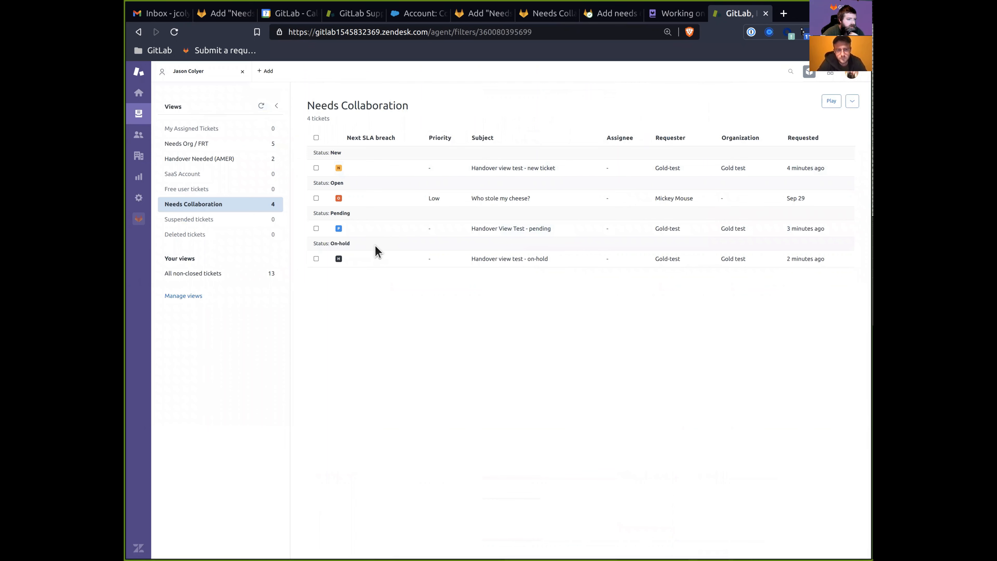
pyautogui.click(260, 106)
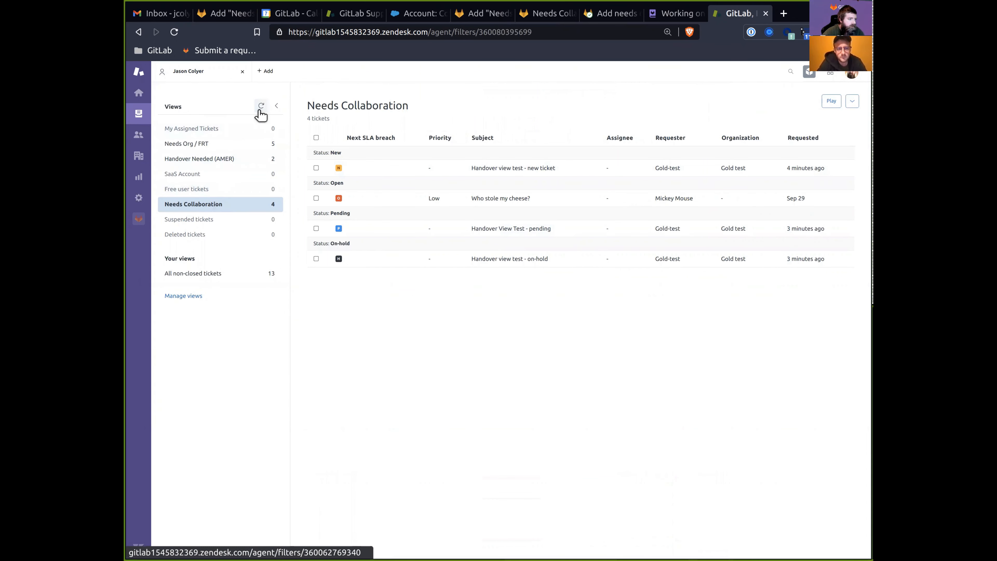
# Add yourself to Support Managers and Support Ops with Support Ops as default group, then open the views list.
pyautogui.click(850, 73)
pyautogui.click(791, 105)
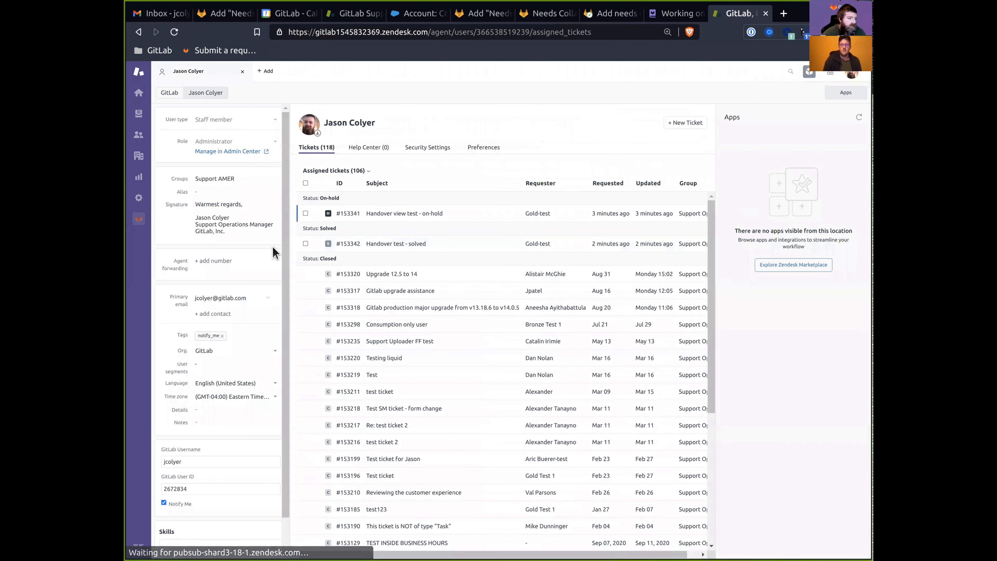
pyautogui.click(225, 180)
pyautogui.scroll(-5, 428, 393)
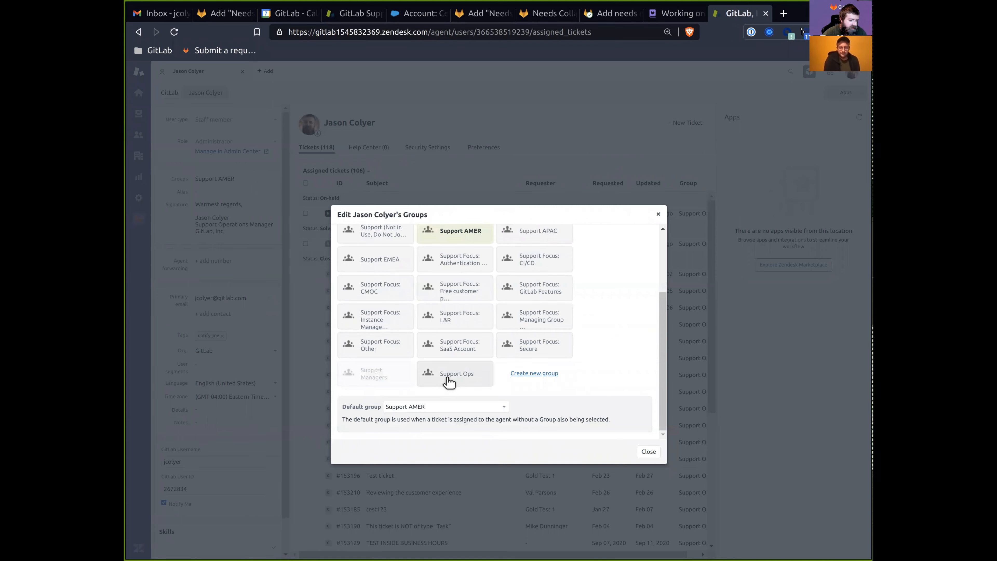
pyautogui.click(389, 377)
pyautogui.click(451, 374)
pyautogui.click(446, 410)
pyautogui.click(430, 455)
pyautogui.click(649, 451)
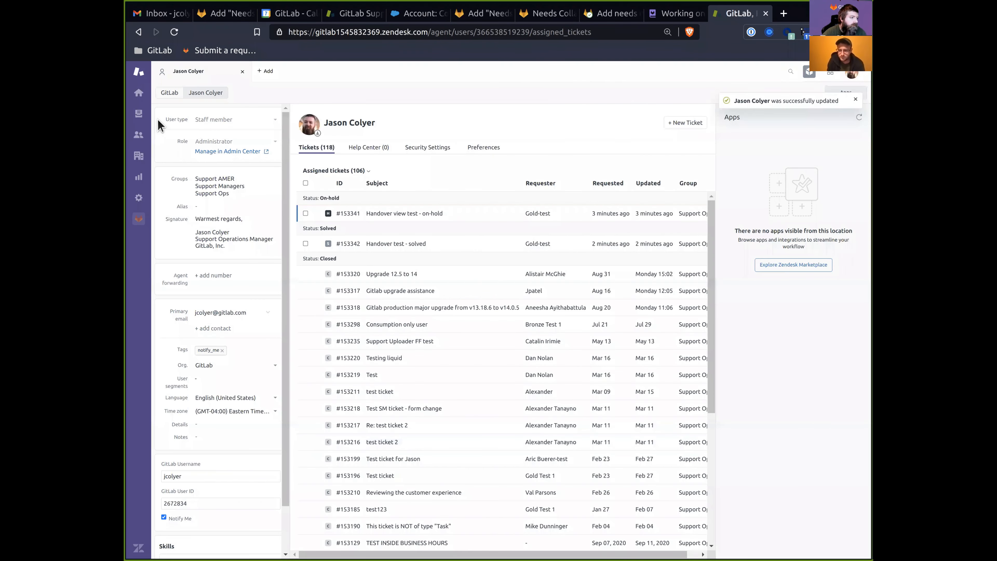
pyautogui.click(139, 113)
pyautogui.click(261, 105)
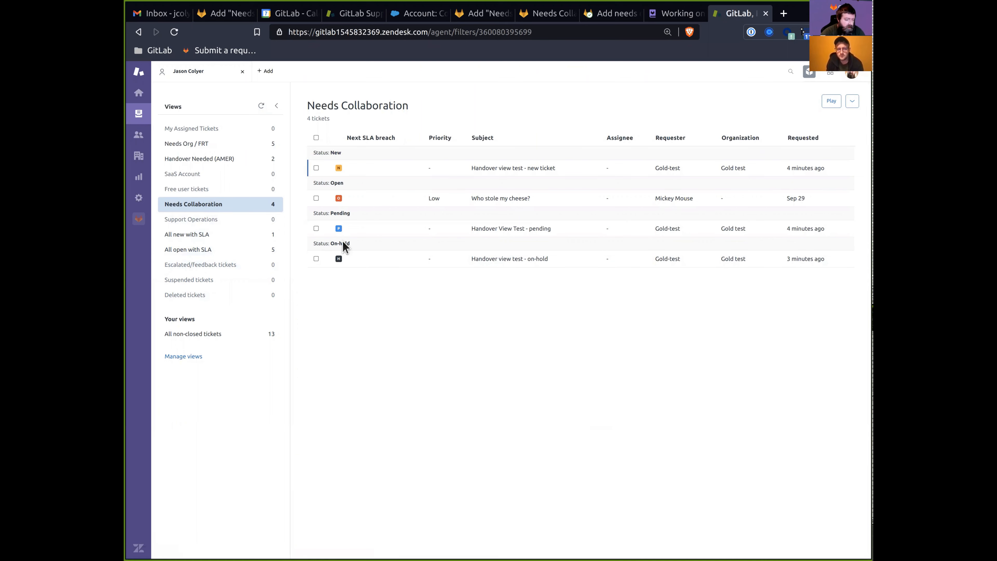
# Open the Needs Collaboration view's admin settings and copy its web address.
pyautogui.click(139, 197)
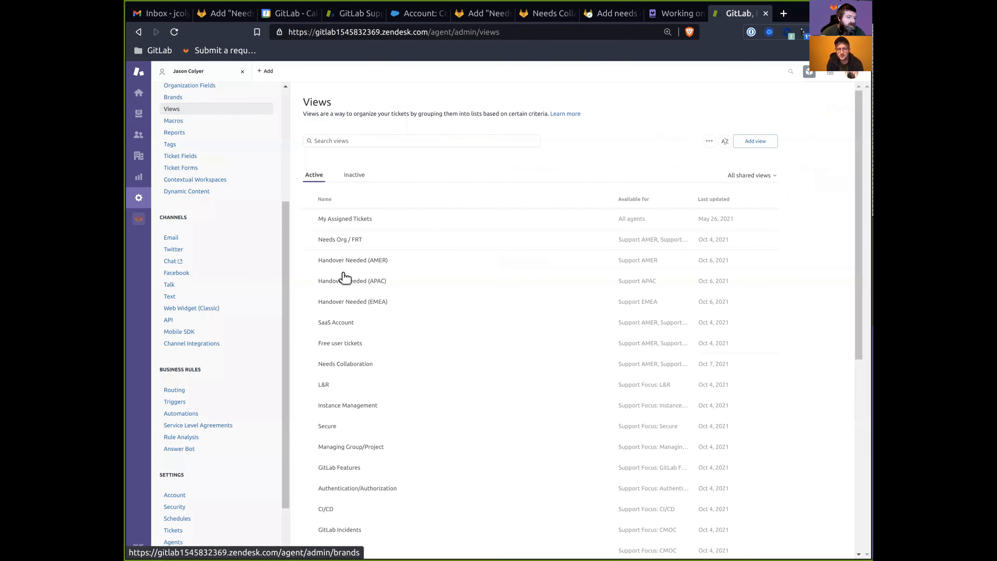
pyautogui.scroll(-3, 352, 330)
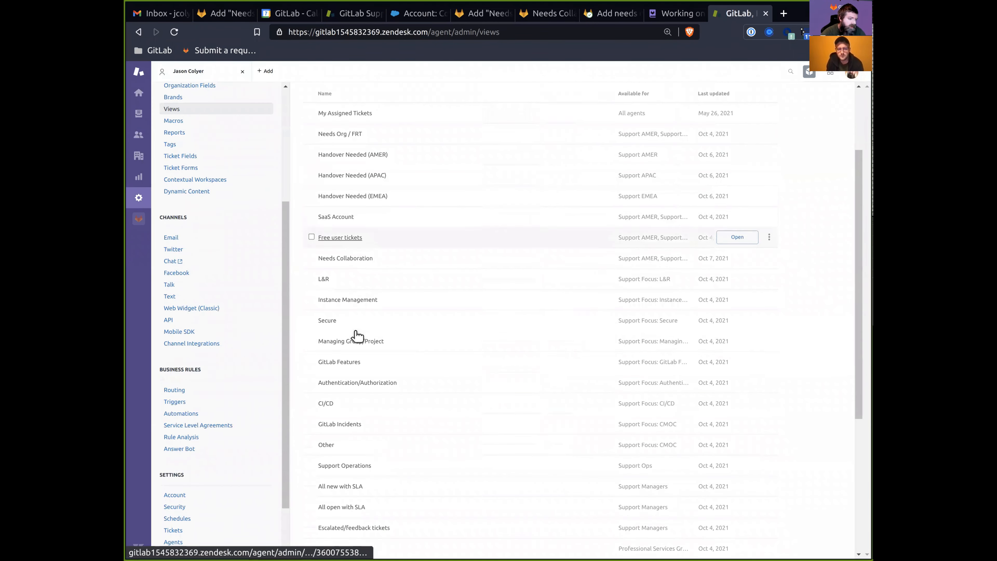
pyautogui.click(359, 245)
pyautogui.click(602, 32)
pyautogui.hotkey('ctrl', 'c')
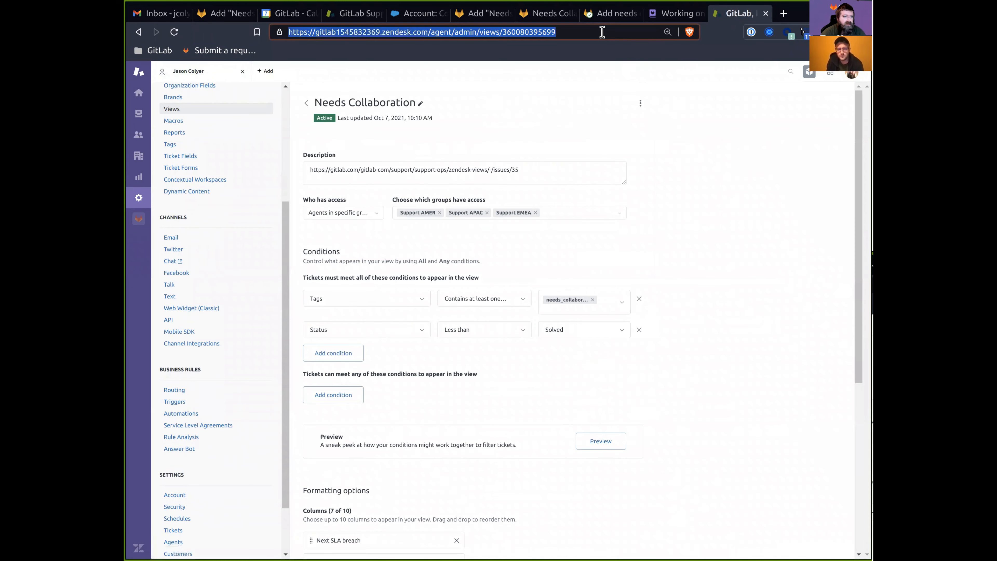
pyautogui.hotkey('alt', 'Tab')
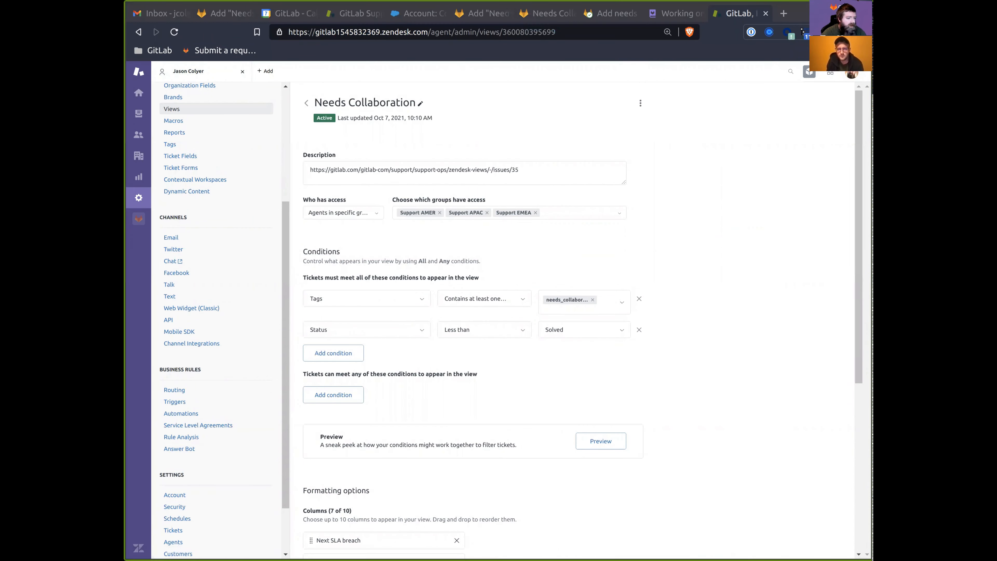
# Go back to the GitLab issue and jump to the bottom of the page.
pyautogui.click(482, 13)
pyautogui.click(307, 410)
pyautogui.press('End')
# Start a comment reading 'Yiew created in Sandbox:' followed by the pasted view address.
pyautogui.click(369, 478)
pyautogui.write('Y')
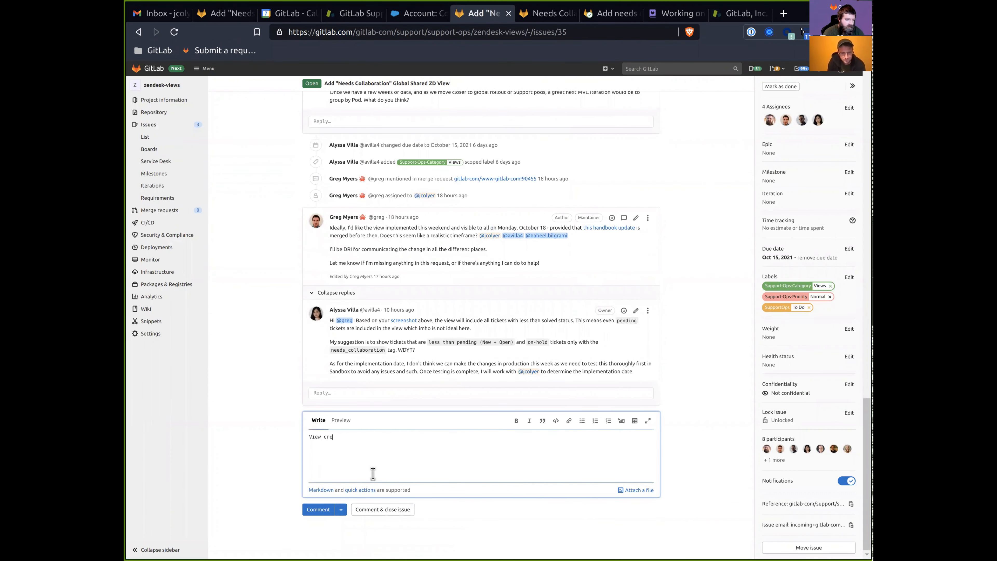
pyautogui.write('iew created in Sandbox:')
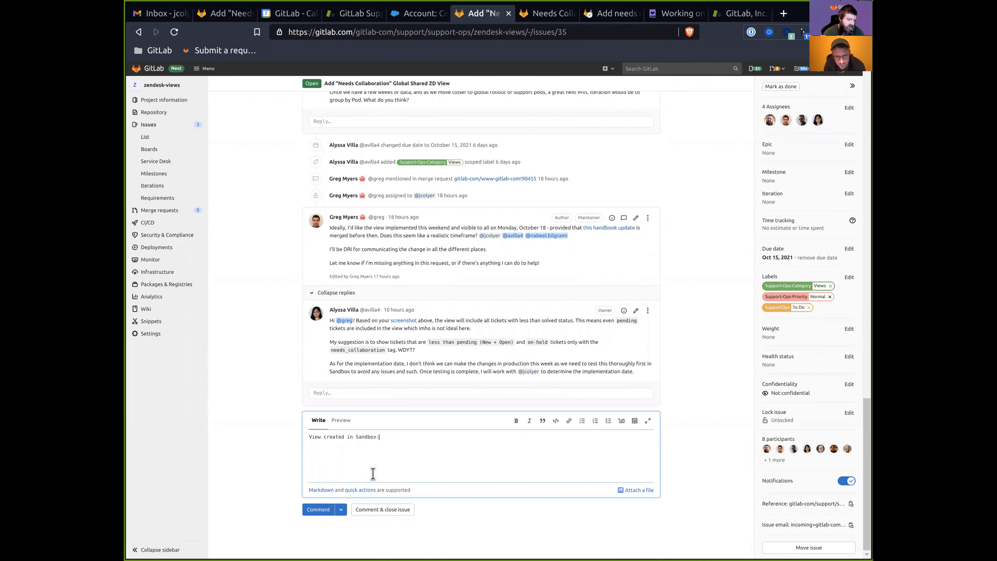
pyautogui.hotkey('ctrl', 'v')
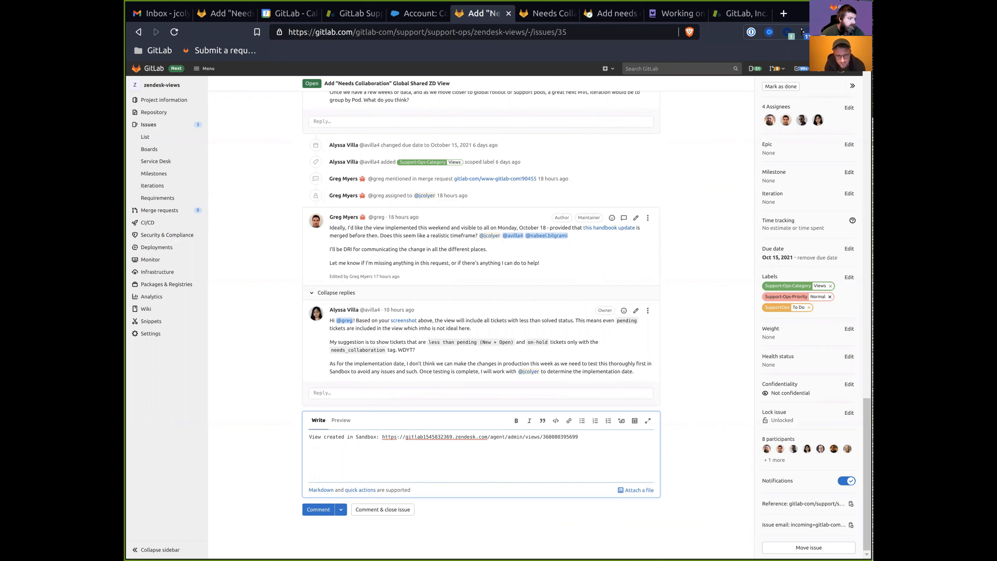
# Take an area screenshot of the Zendesk Needs Collaboration ticket table.
pyautogui.click(739, 13)
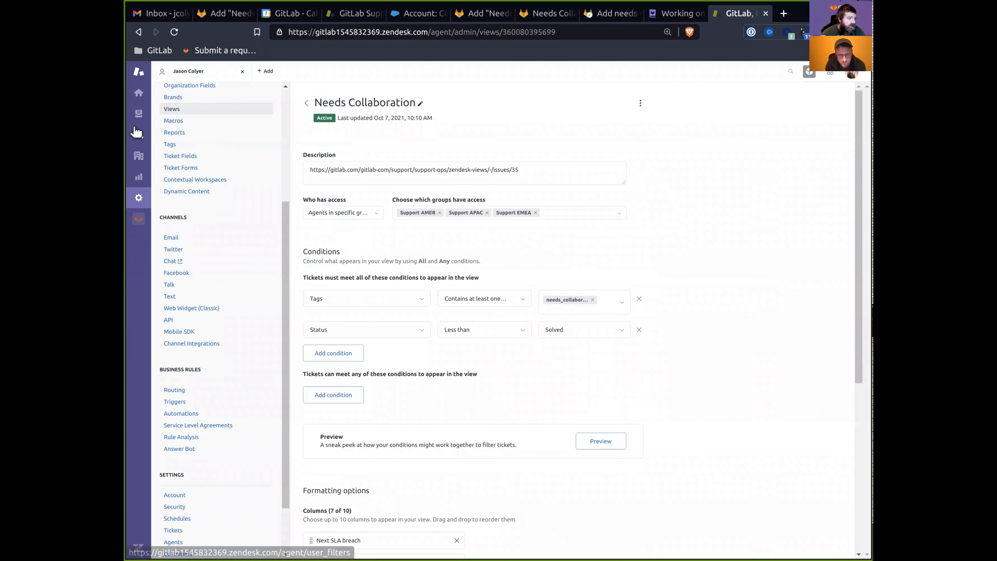
pyautogui.click(138, 129)
pyautogui.click(139, 117)
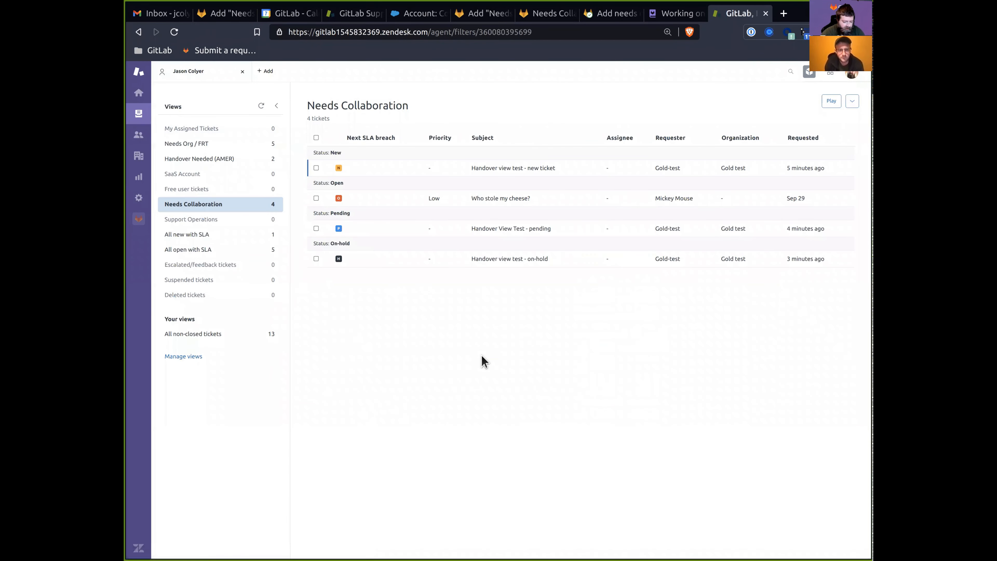
pyautogui.press('super')
pyautogui.write('scre')
pyautogui.press('Escape')
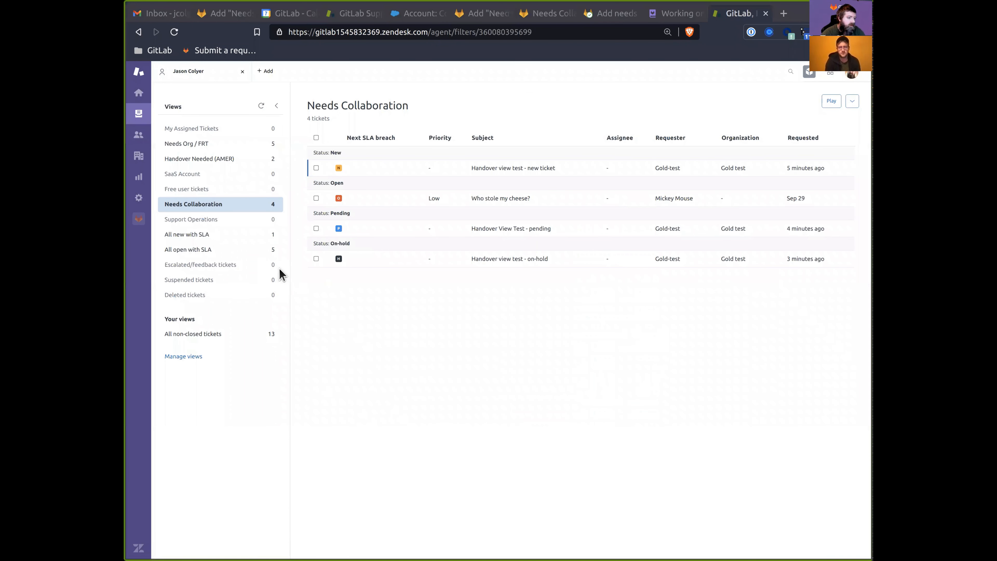
pyautogui.press('shift+Print')
pyautogui.moveTo(299, 93); pyautogui.dragTo(858, 282)
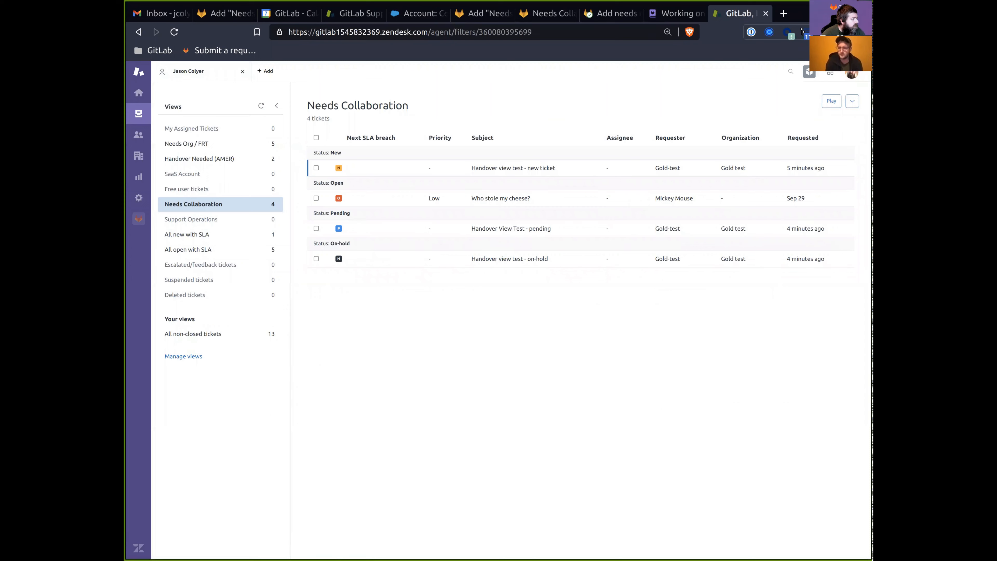
# Add a 'Screenshot of view:' line to the comment and paste the screenshot below it.
pyautogui.click(483, 13)
pyautogui.click(365, 472)
pyautogui.write('Scrt')
pyautogui.press('BackSpace')
pyautogui.press('BackSpace')
pyautogui.press('BackSpace')
pyautogui.press('BackSpace')
pyautogui.write('Screenshot of view:')
pyautogui.hotkey('ctrl', 'v')
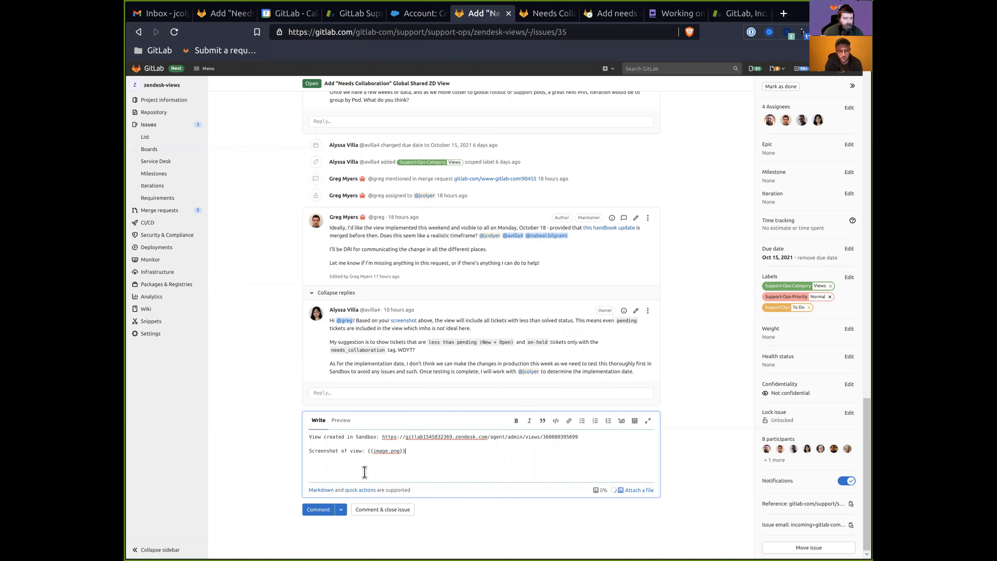
# Preview and review the comment, then post it to the issue.
pyautogui.click(340, 420)
pyautogui.scroll(-2, 440, 424)
pyautogui.click(316, 341)
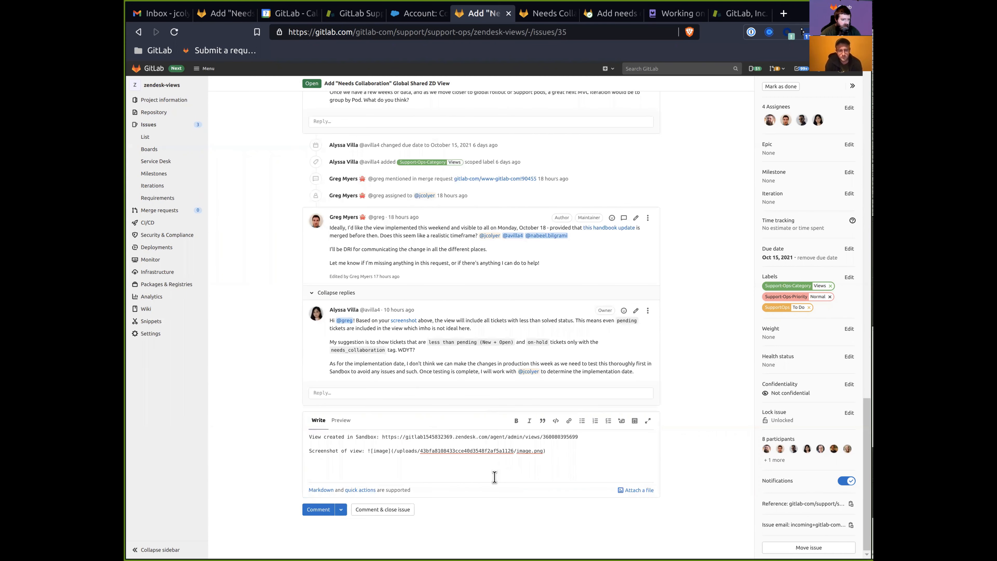
pyautogui.click(585, 469)
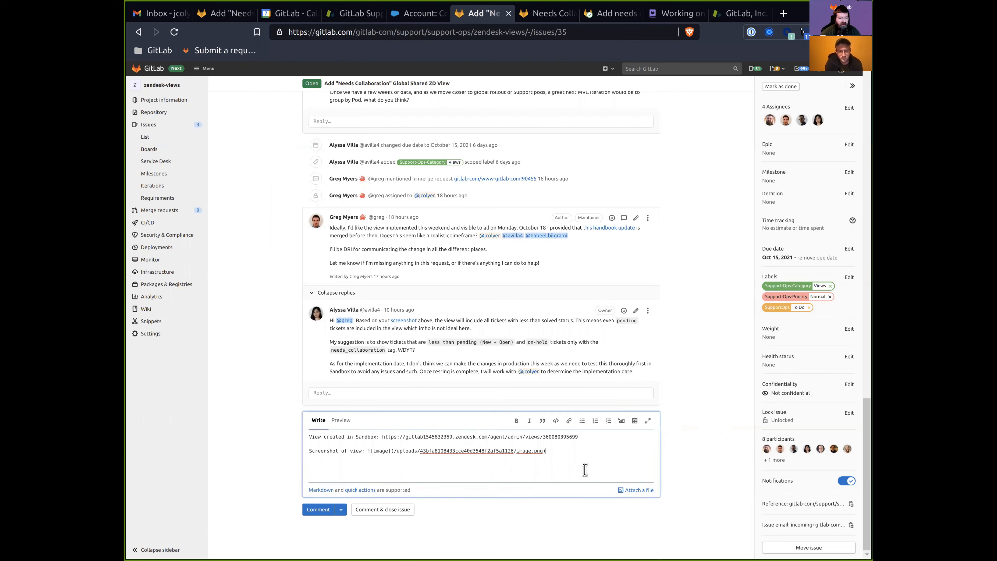
pyautogui.tripleClick(337, 439)
pyautogui.click(331, 457)
pyautogui.tripleClick(345, 452)
pyautogui.click(328, 473)
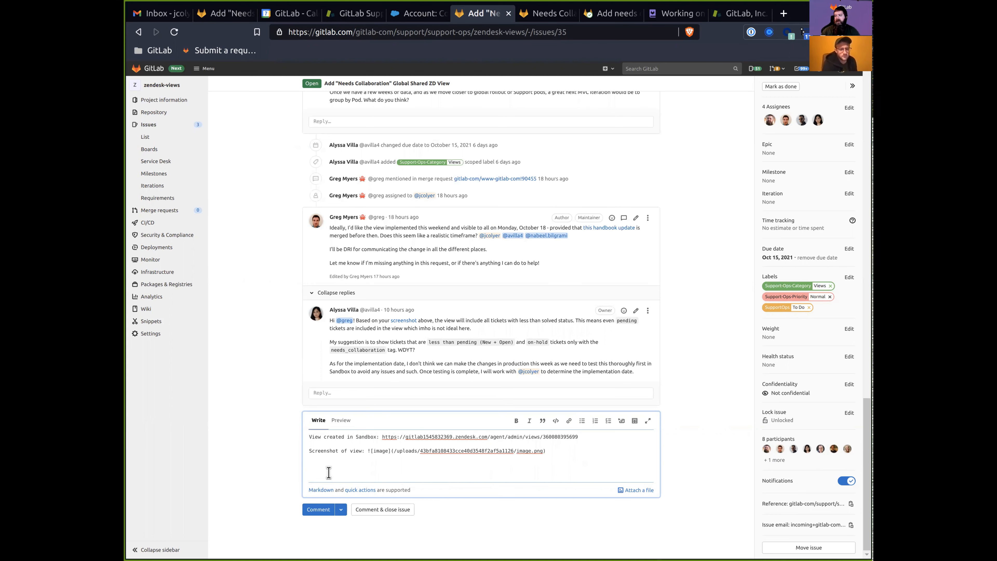
pyautogui.click(314, 508)
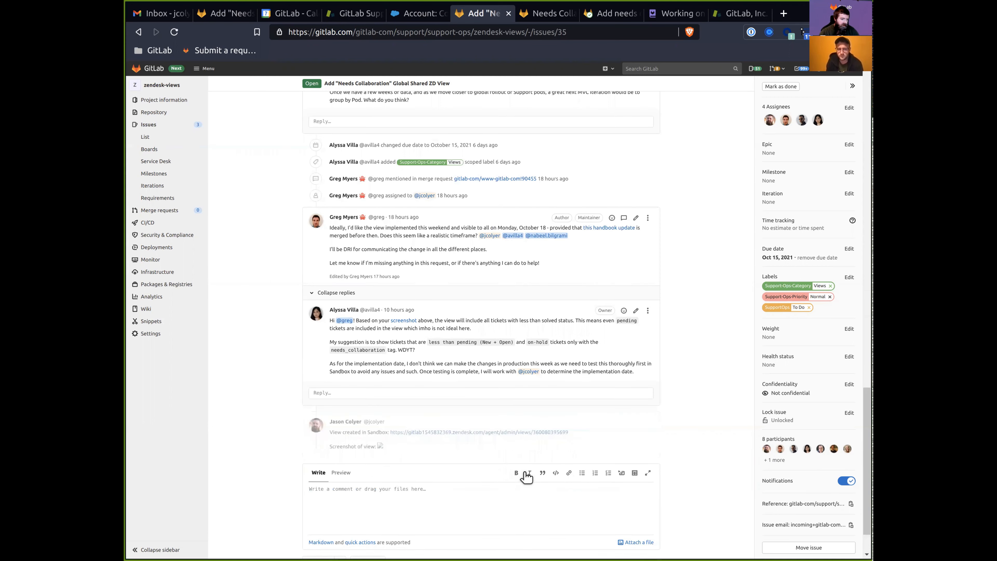
pyautogui.scroll(-4, 439, 477)
# Start a 'Testing done:' comment with the new-ticket needs_collaboration checklist item and its result line.
pyautogui.click(380, 453)
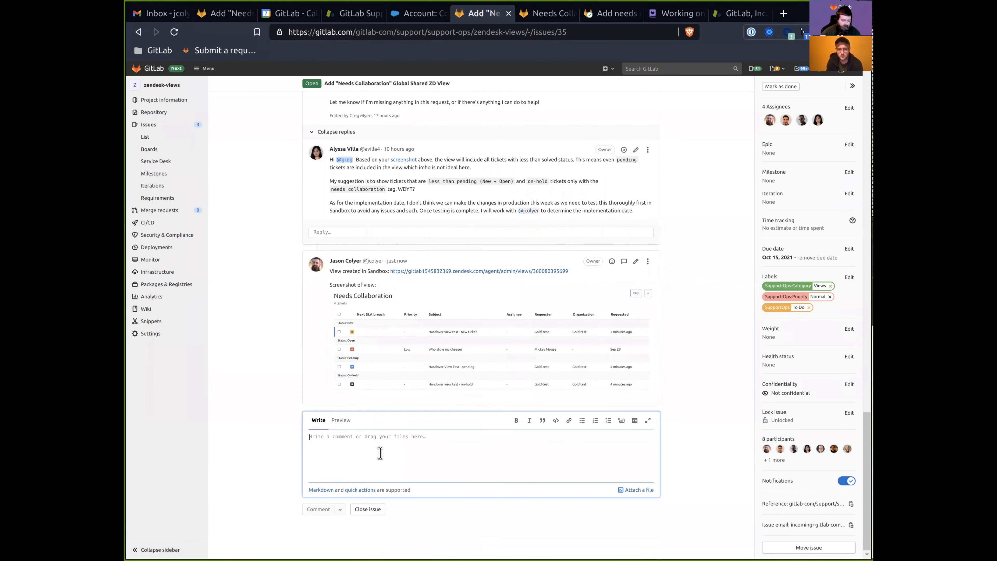
pyautogui.write('Testing done:')
pyautogui.press('Return')
pyautogui.press('Return')
pyautogui.write('* [ ] ')
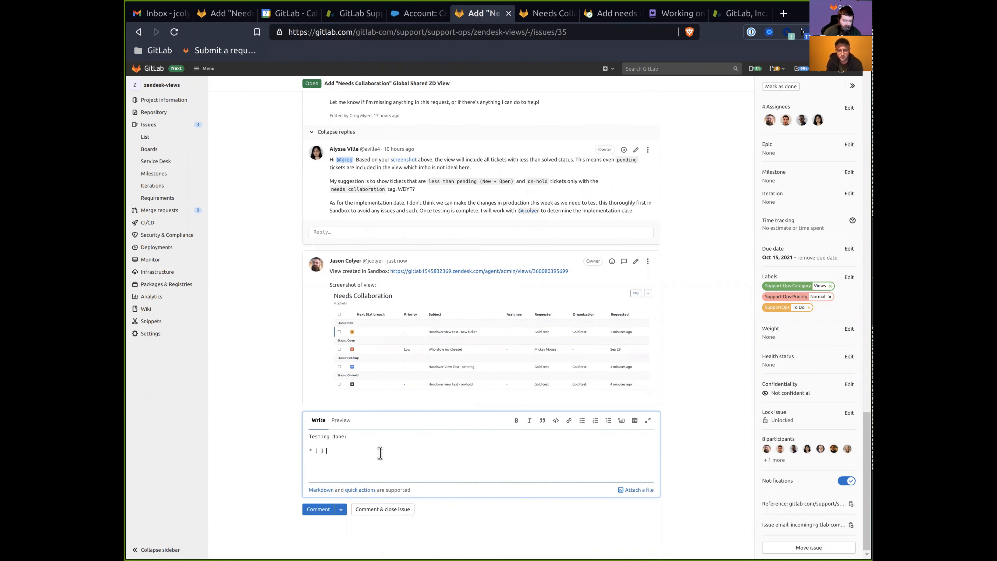
pyautogui.write('Created ne')
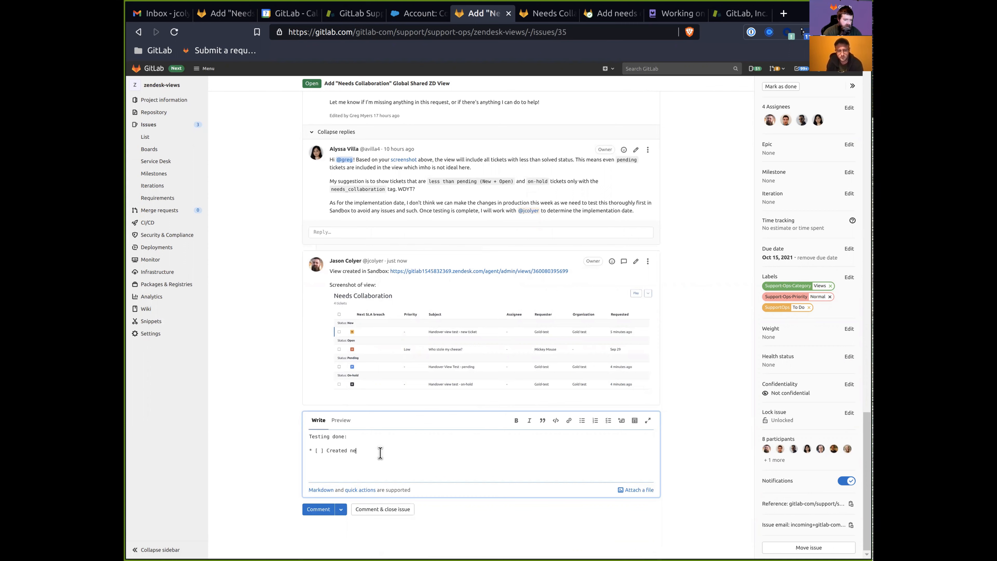
pyautogui.write('w ticket with needs_collaboration tag present')
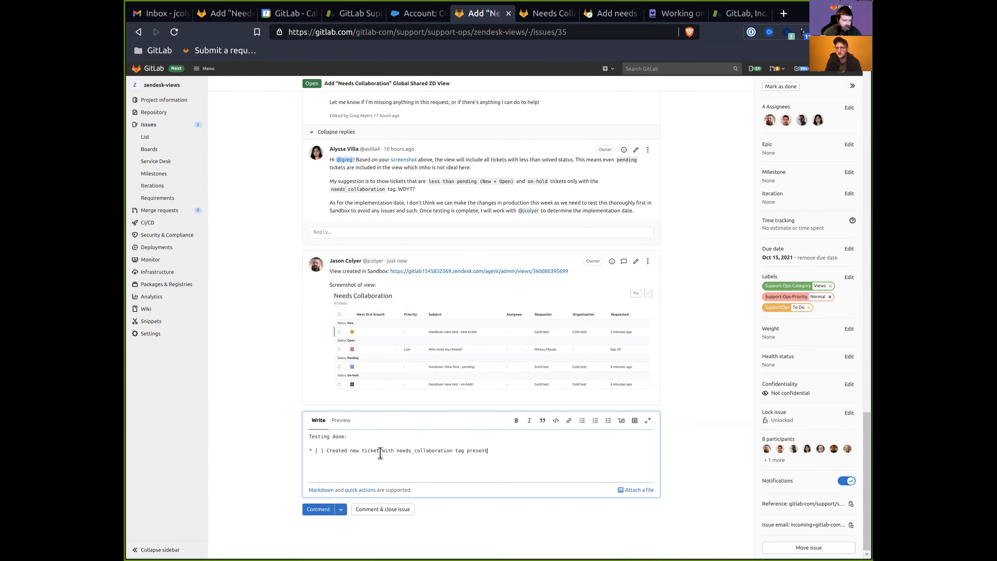
pyautogui.press('Return')
pyautogui.write('* Result:')
pyautogui.write(': Ticke')
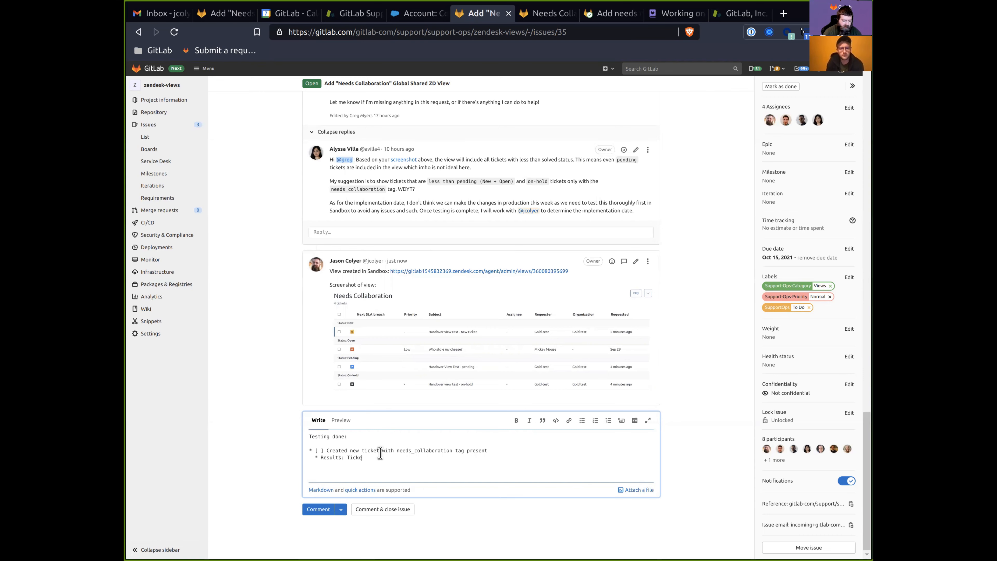
pyautogui.write('ty shshows in view')
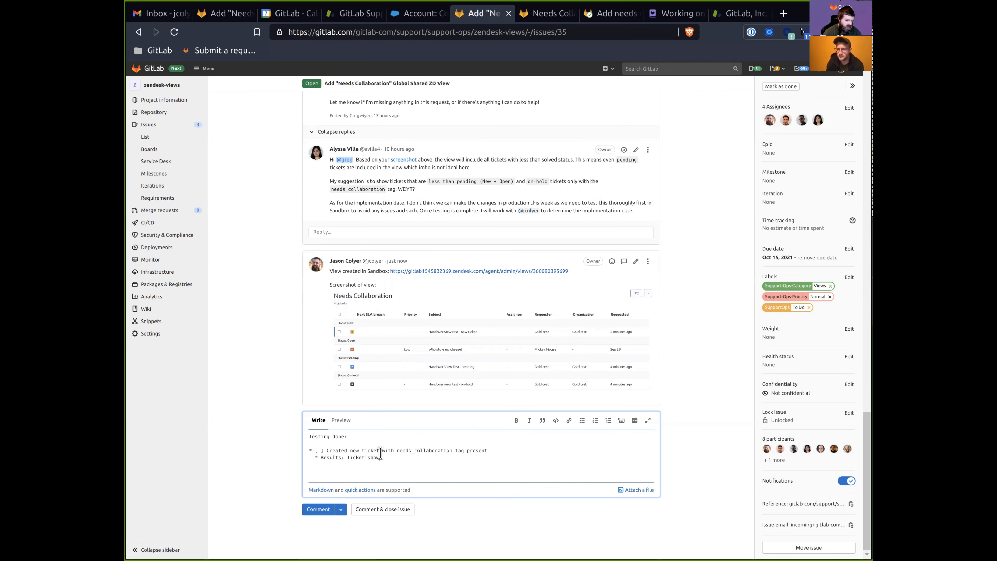
# Duplicate the test item and its result four more times.
pyautogui.hotkey('shift', 'Home')
pyautogui.hotkey('shift', 'Up')
pyautogui.hotkey('ctrl', 'c')
pyautogui.press('Right')
pyautogui.press('Return')
pyautogui.hotkey('ctrl', 'v')
pyautogui.press('Return')
pyautogui.hotkey('ctrl', 'v')
pyautogui.press('Return')
pyautogui.hotkey('ctrl', 'v')
pyautogui.press('Return')
pyautogui.hotkey('ctrl', 'v')
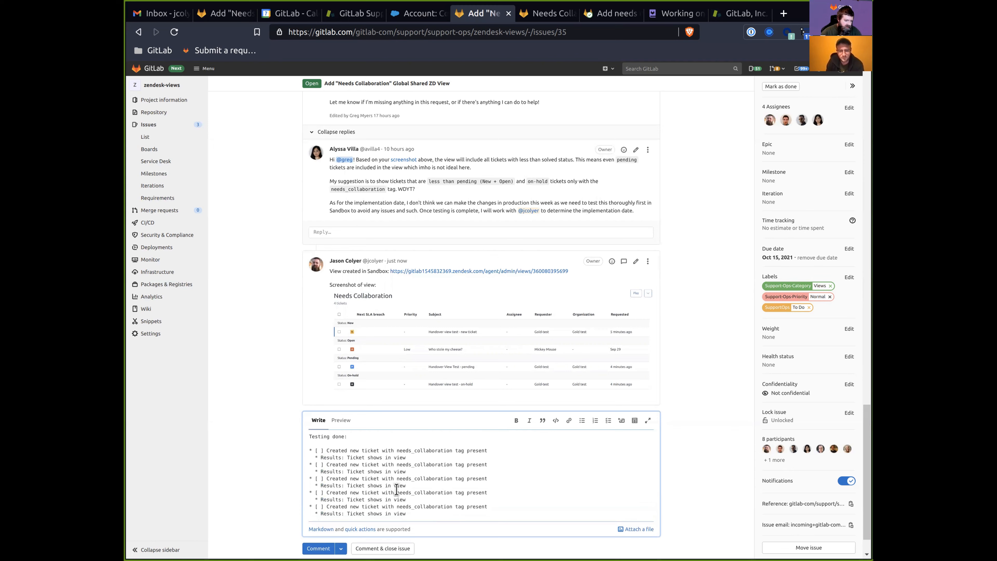
# Change the copied entries to pending, open, on-hold and solved tickets, noting that solved did not show in view.
pyautogui.doubleClick(354, 464)
pyautogui.write('pending')
pyautogui.doubleClick(354, 479)
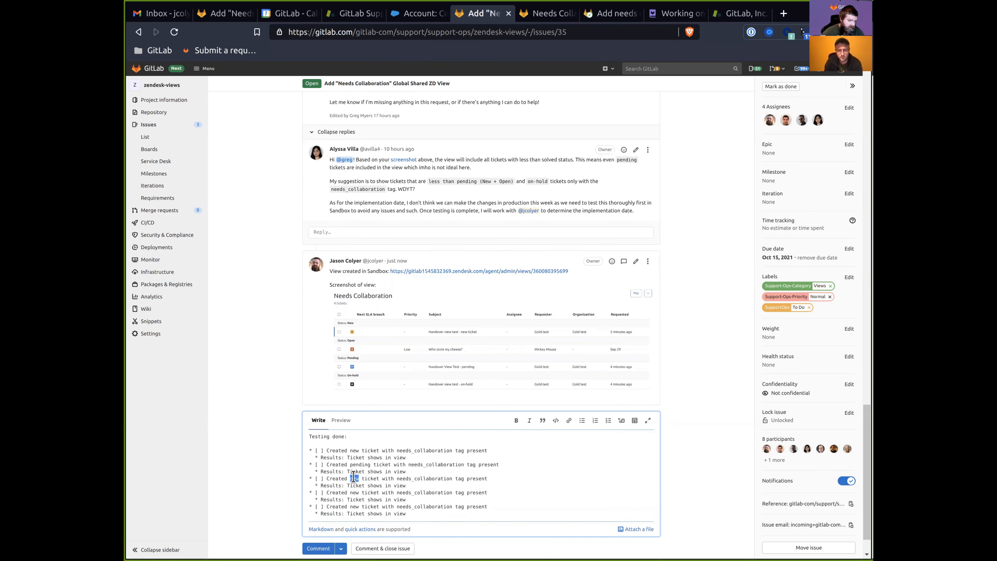
pyautogui.write('open')
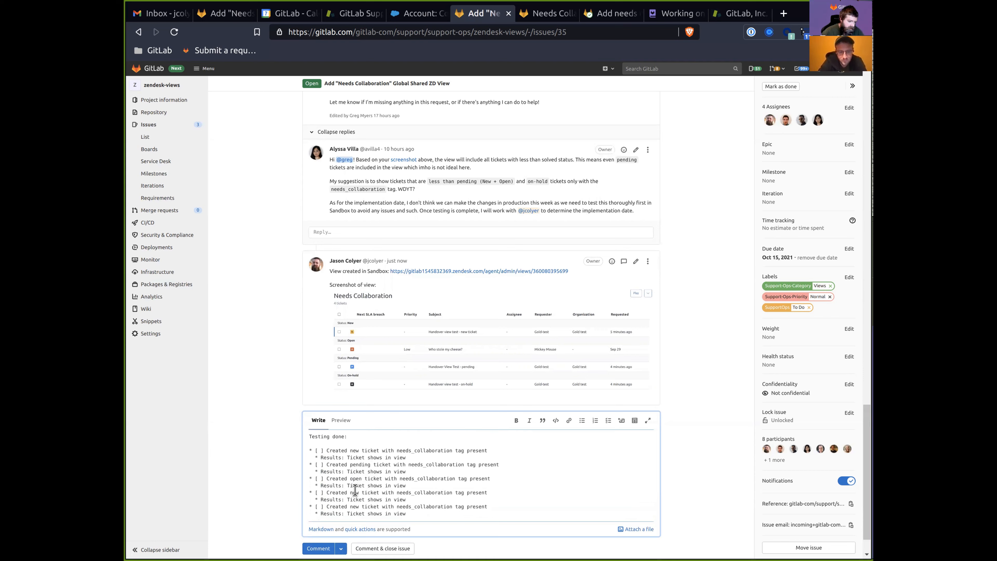
pyautogui.write('on-hold')
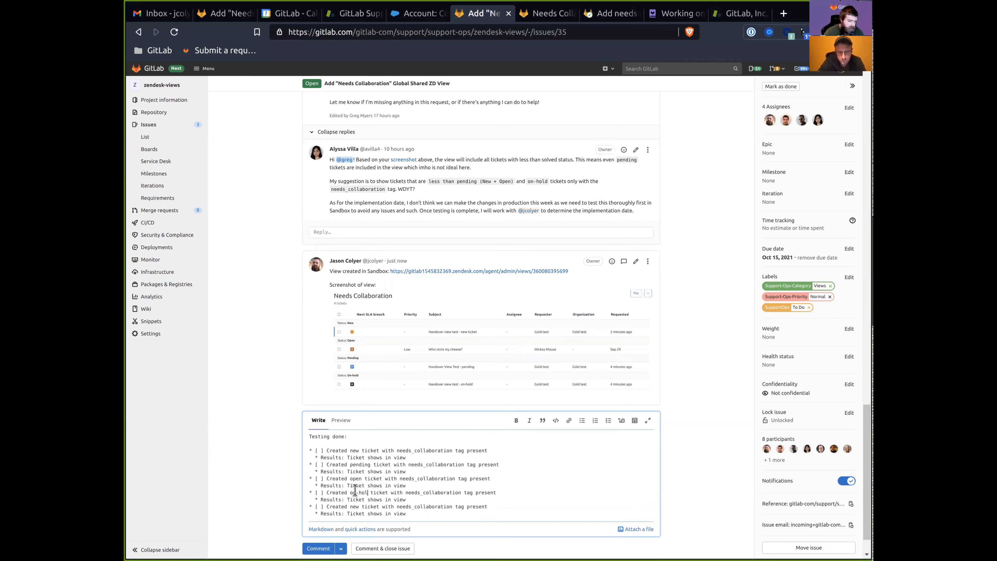
pyautogui.doubleClick(353, 506)
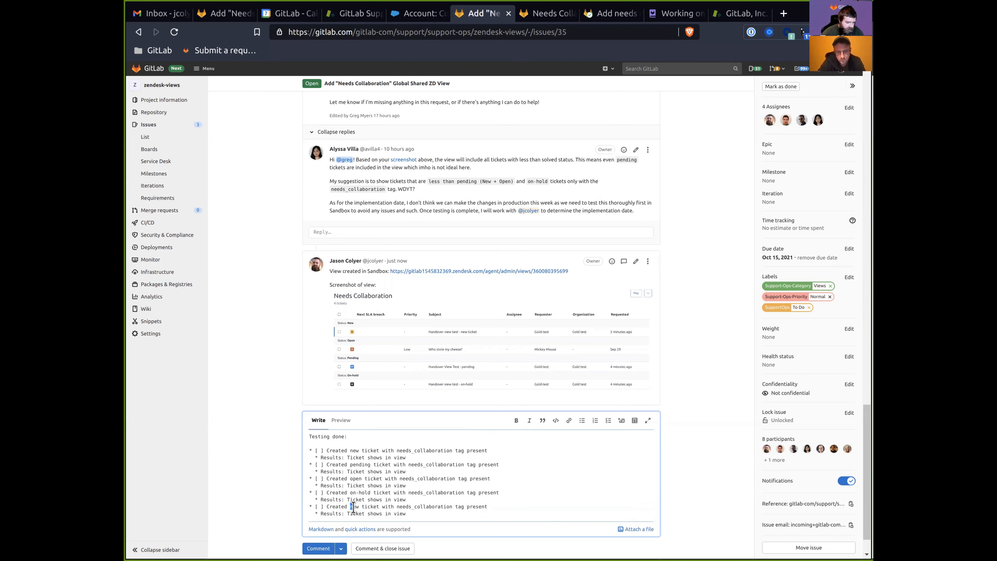
pyautogui.write('solvedf')
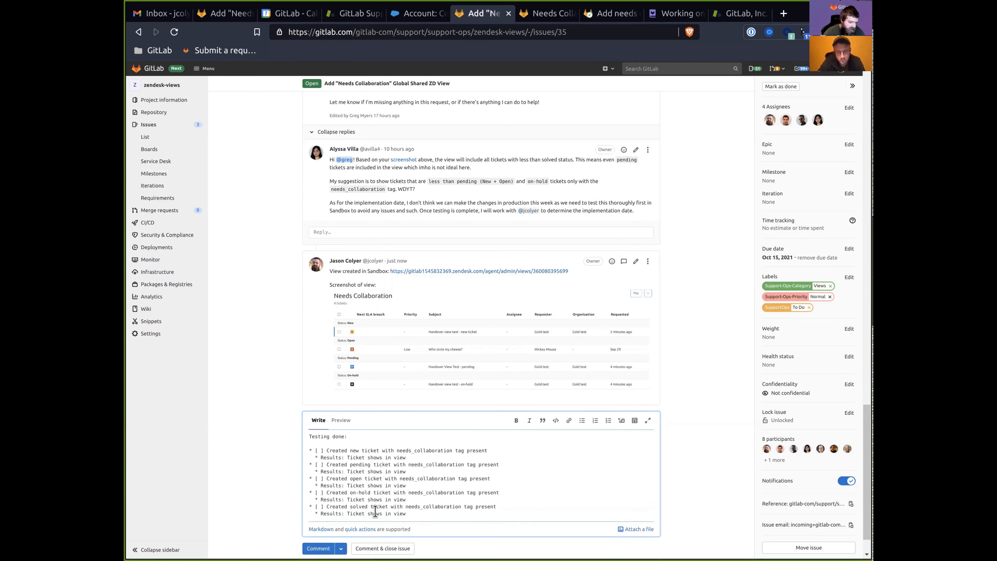
pyautogui.hotkey('ctrl', 'BackSpace')
pyautogui.hotkey('ctrl', 'BackSpace')
pyautogui.hotkey('ctrl', 'BackSpace')
pyautogui.write('di')
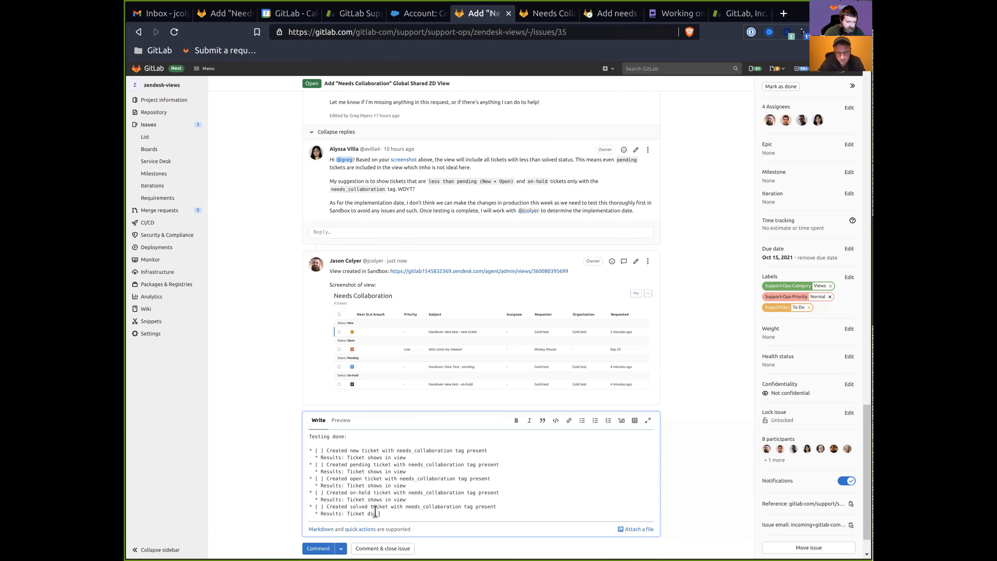
pyautogui.write('d not show in view')
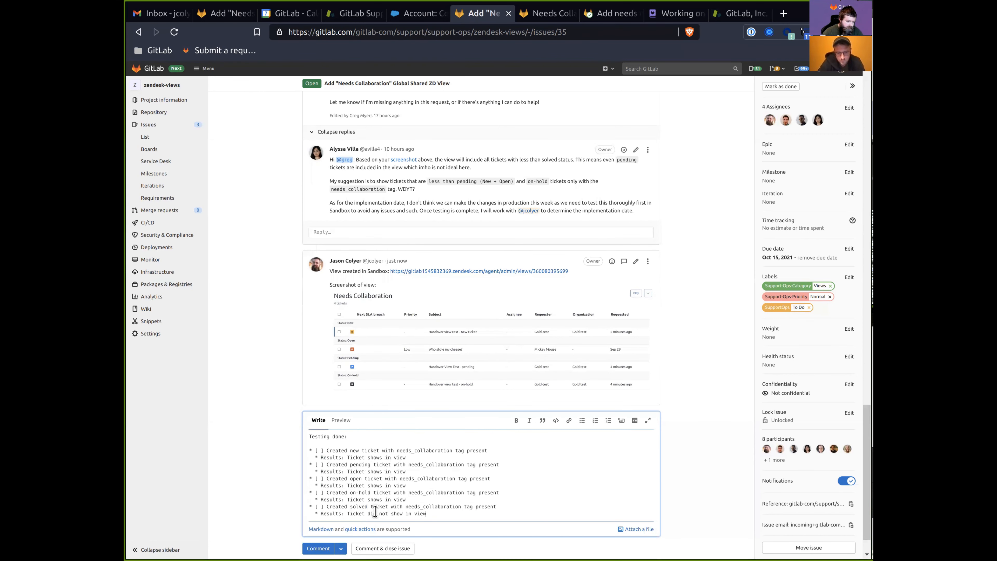
# Add a 'Status: Passed' line under each of the five test results.
pyautogui.press('Return')
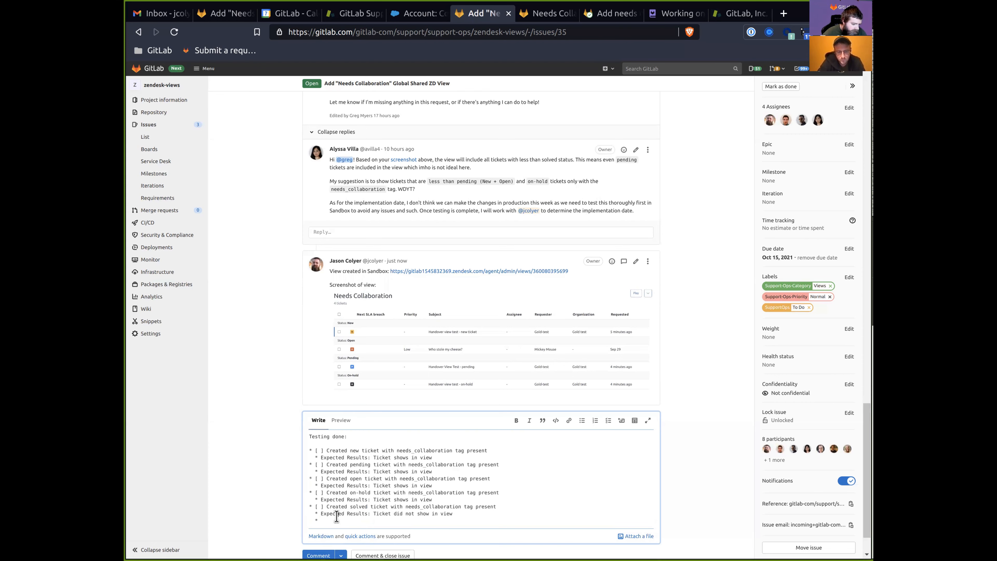
pyautogui.write('Status: Passed')
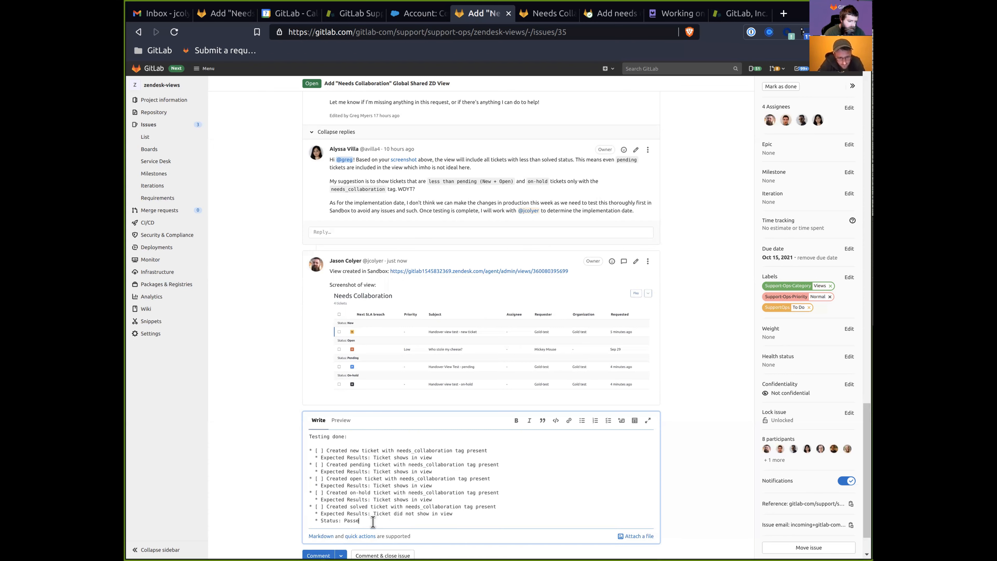
pyautogui.hotkey('shift', 'Home')
pyautogui.hotkey('ctrl', 'c')
pyautogui.press('Up')
pyautogui.press('Up')
pyautogui.press('Up')
pyautogui.press('End')
pyautogui.press('Return')
pyautogui.hotkey('ctrl', 'v')
pyautogui.press('Up')
pyautogui.press('Up')
pyautogui.press('Up')
pyautogui.press('End')
pyautogui.press('Return')
pyautogui.hotkey('ctrl', 'v')
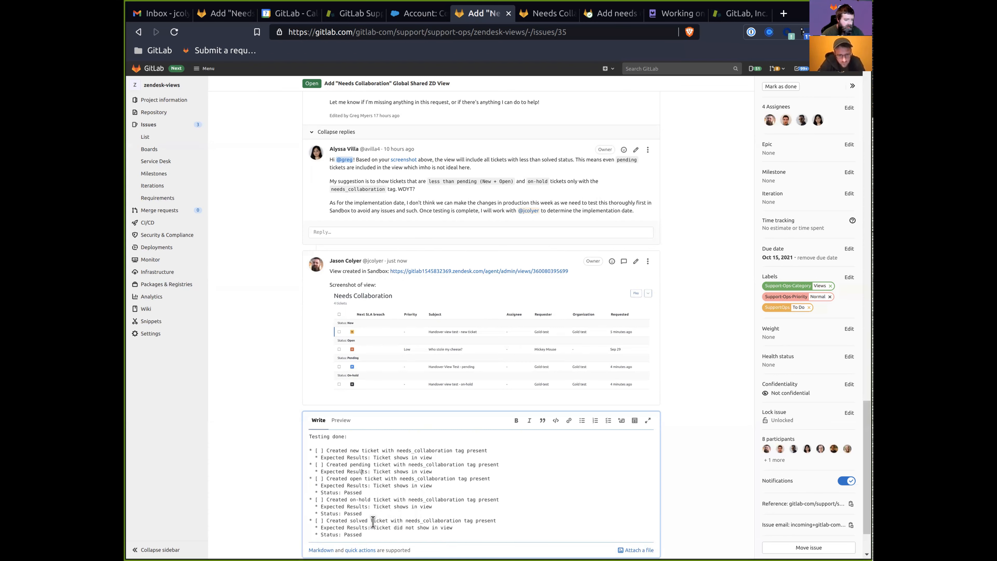
pyautogui.press('End')
pyautogui.press('Return')
pyautogui.hotkey('ctrl', 'v')
pyautogui.press('End')
pyautogui.press('Return')
pyautogui.hotkey('ctrl', 'v')
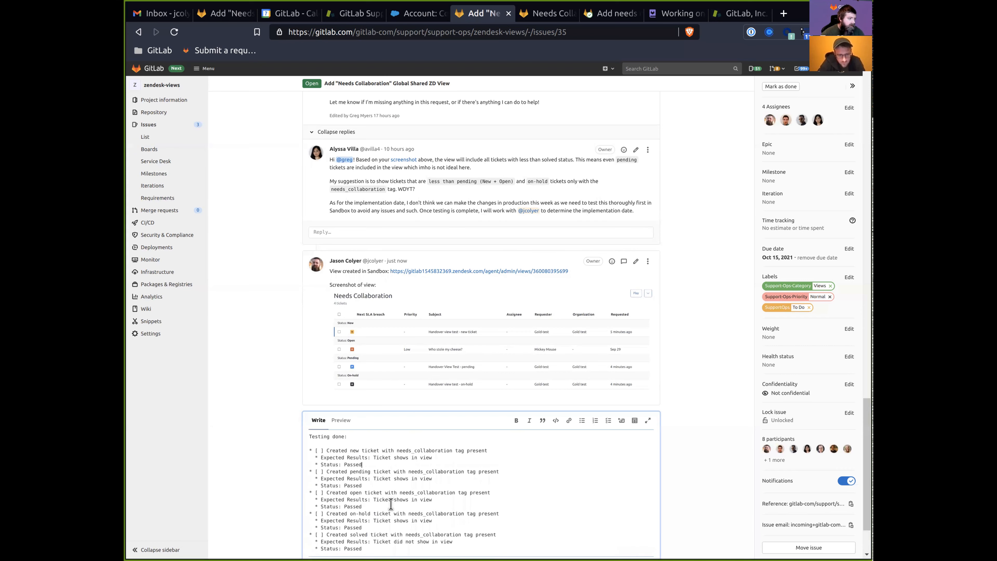
# Copy the new ticket's Zendesk address and select the words 'new ticket' in the checklist.
pyautogui.hotkey('ctrl', '9')
pyautogui.click(515, 174)
pyautogui.click(618, 32)
pyautogui.hotkey('ctrl', '6')
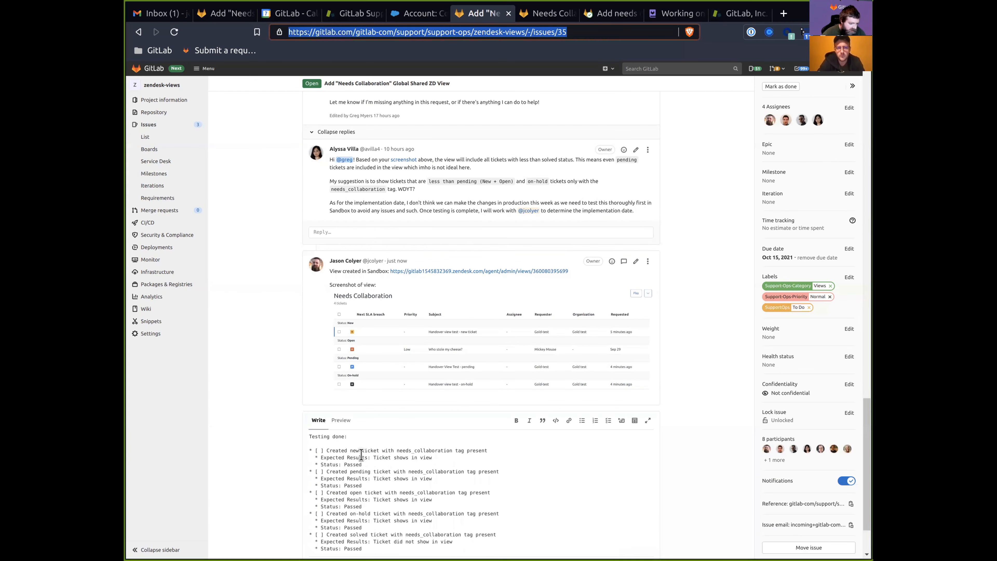
pyautogui.moveTo(350, 450); pyautogui.dragTo(379, 451)
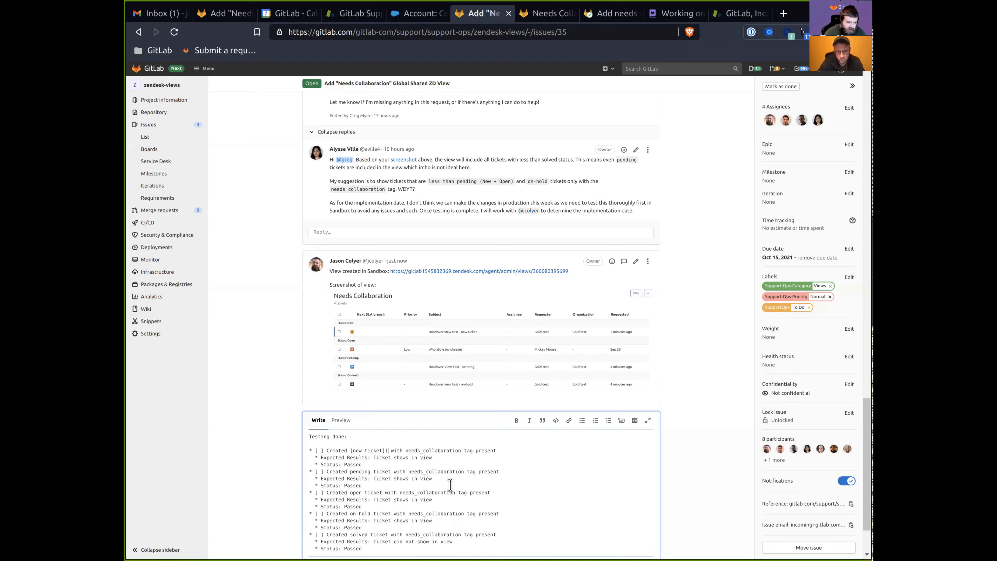
# Link 'new ticket' and 'open ticket' in the checklist to their Zendesk sandbox ticket URLs.
pyautogui.hotkey('ctrl', 'v')
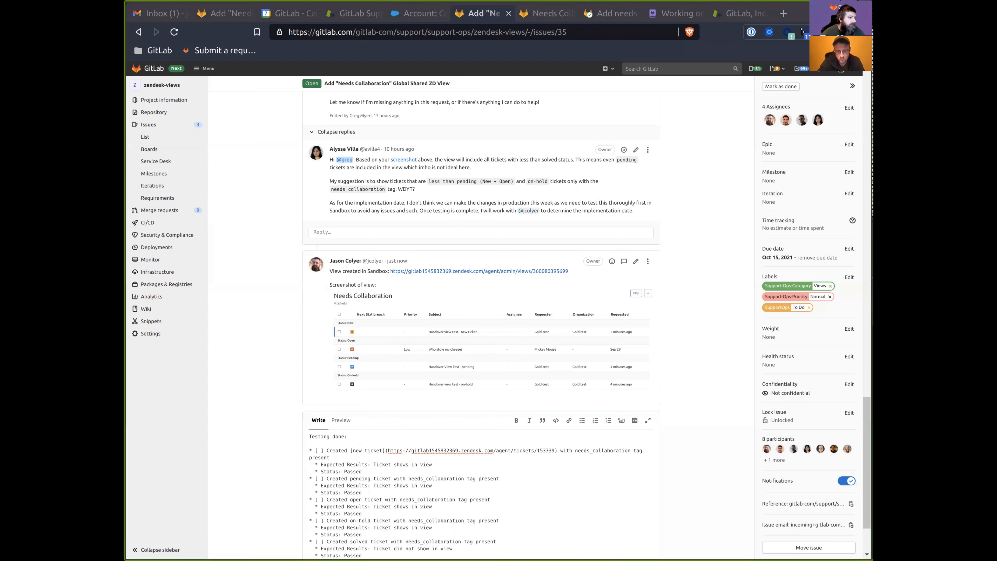
pyautogui.hotkey('ctrl', '9')
pyautogui.click(343, 70)
pyautogui.click(244, 72)
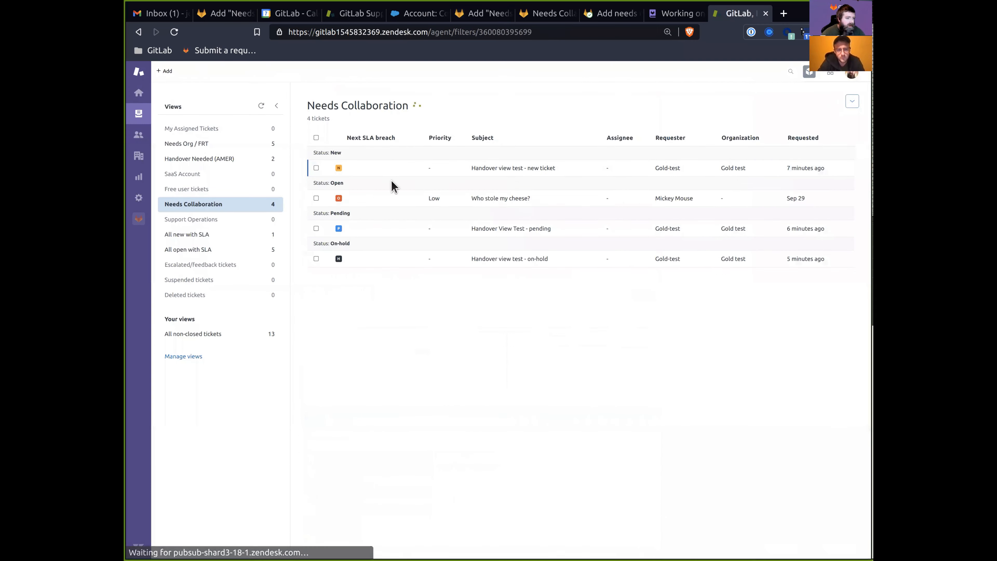
pyautogui.click(525, 205)
pyautogui.click(630, 32)
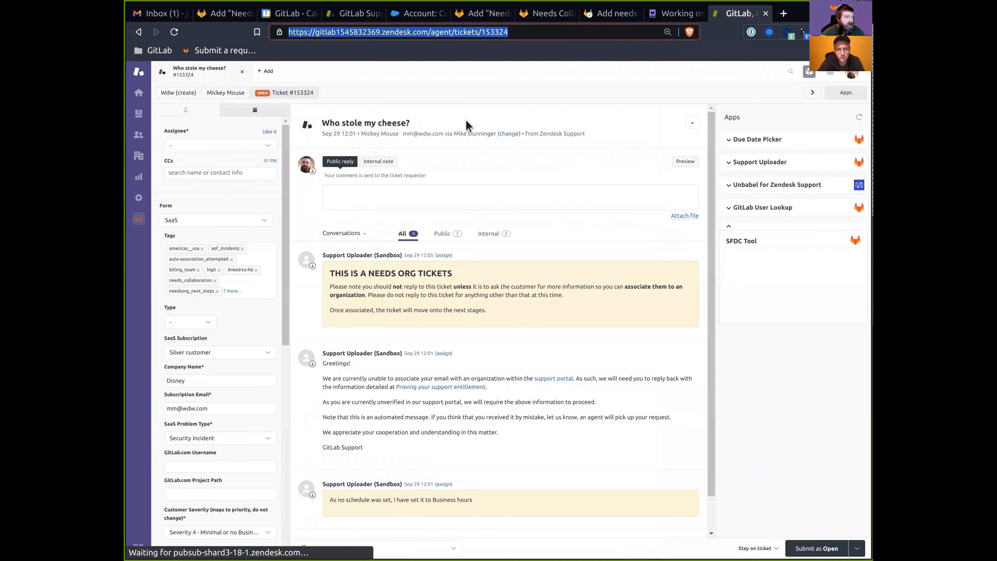
pyautogui.hotkey('alt', 'Tab')
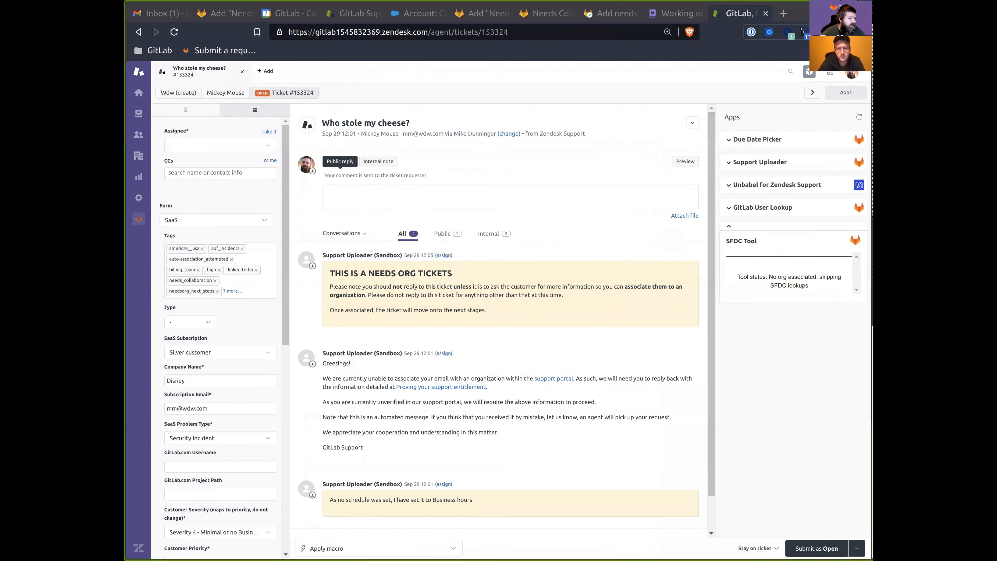
pyautogui.click(482, 13)
pyautogui.click(349, 499)
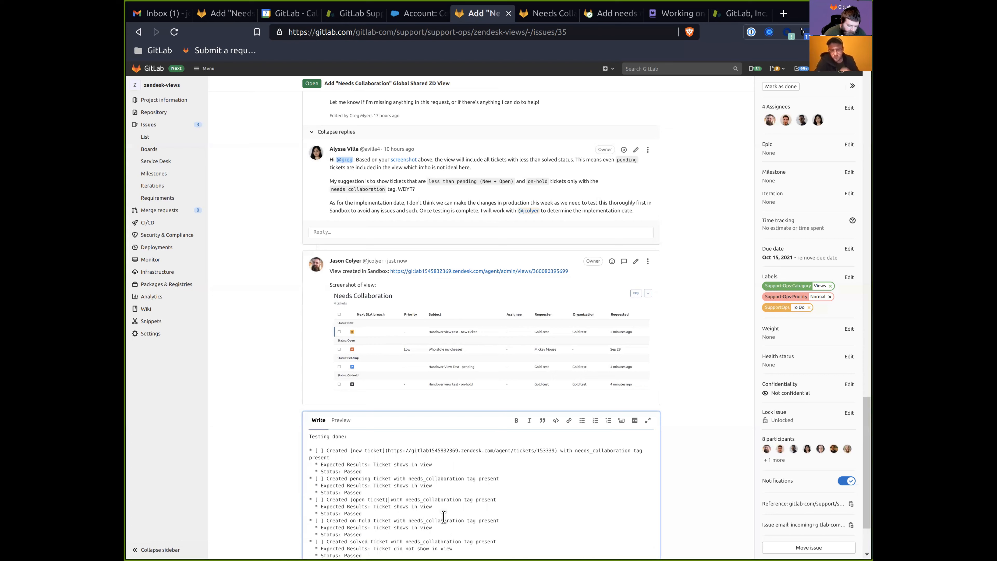
pyautogui.hotkey('ctrl', 'v')
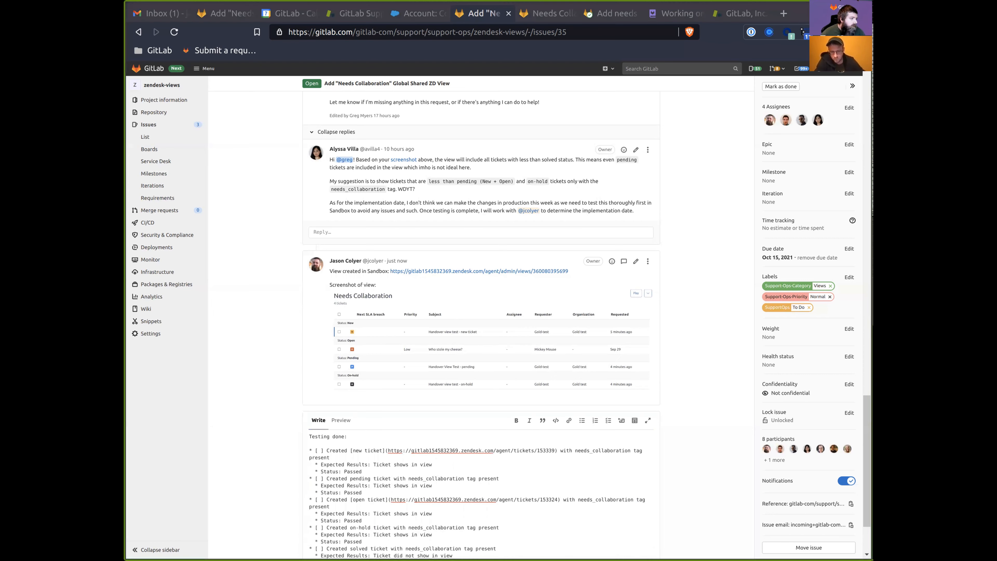
# Link the pending-ticket checklist words to the 'Handover View Test - pending' ticket URL.
pyautogui.hotkey('ctrl', '9')
pyautogui.click(243, 71)
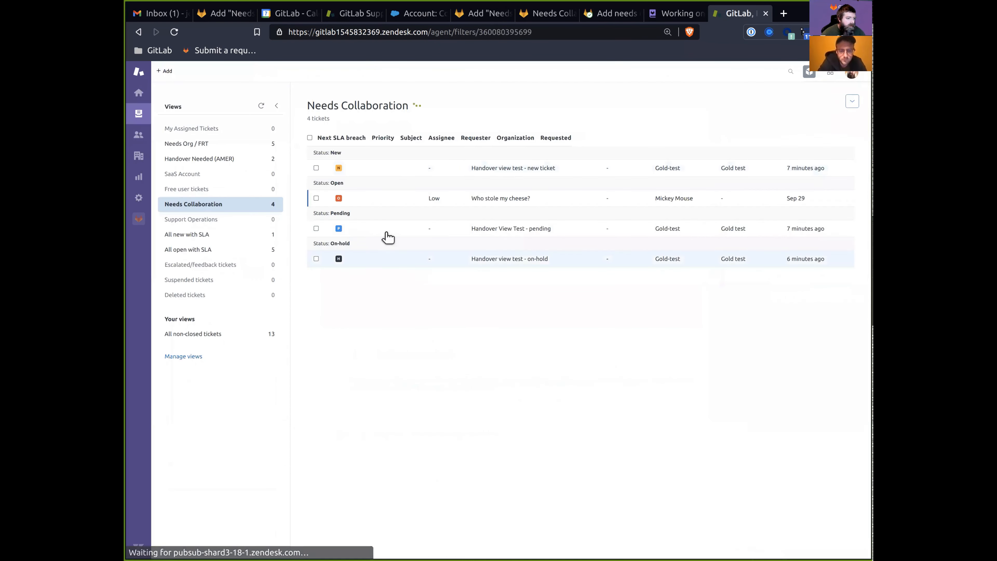
pyautogui.click(389, 232)
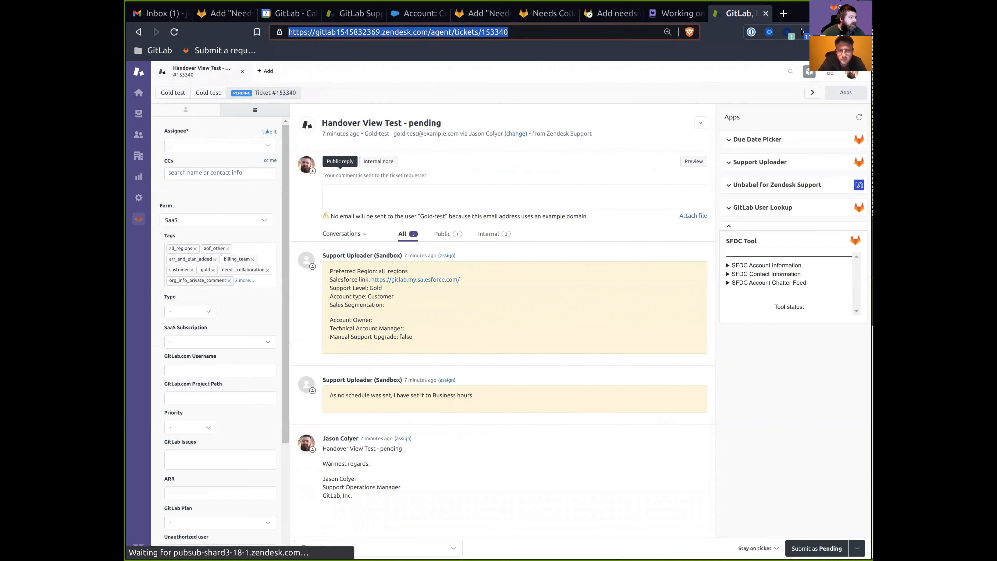
pyautogui.hotkey('ctrl', 'l')
pyautogui.hotkey('ctrl', 'c')
pyautogui.hotkey('ctrl', '6')
pyautogui.scroll(-3, 353, 491)
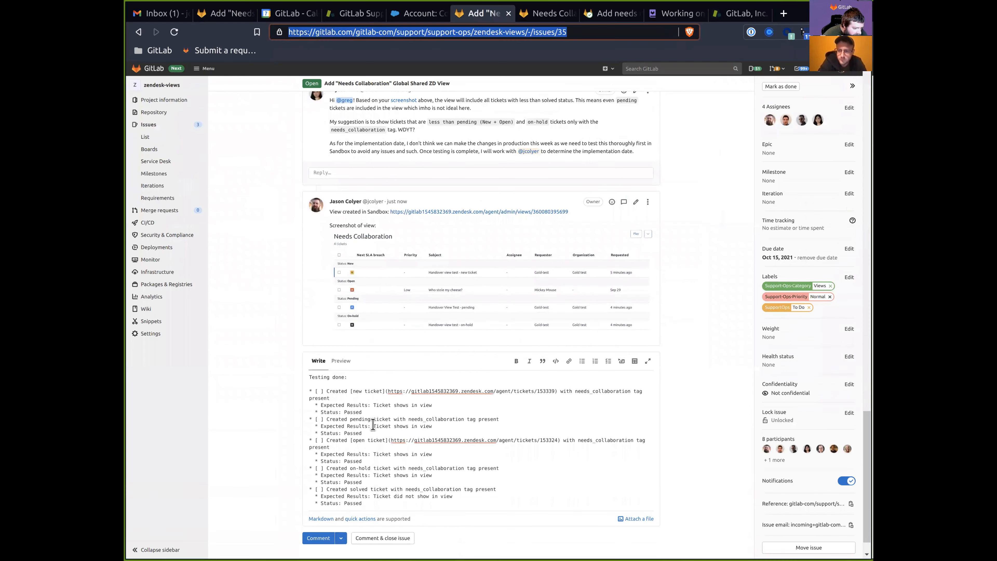
pyautogui.moveTo(350, 419); pyautogui.dragTo(394, 420)
pyautogui.hotkey('ctrl', 'v')
pyautogui.write(')')
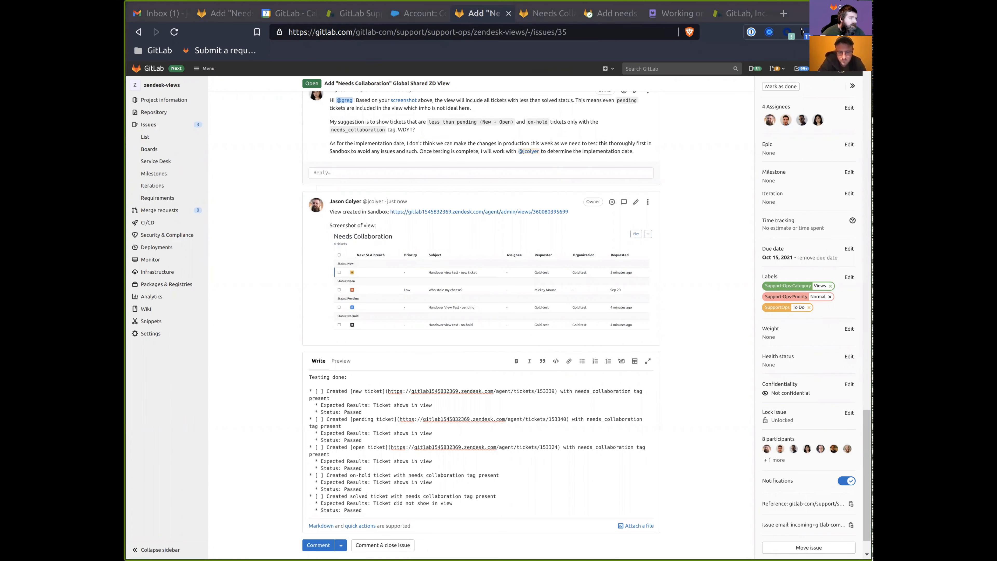
# Turn the word 'on-hold' into a markdown link to the on-hold Zendesk ticket.
pyautogui.hotkey('ctrl', '9')
pyautogui.click(473, 259)
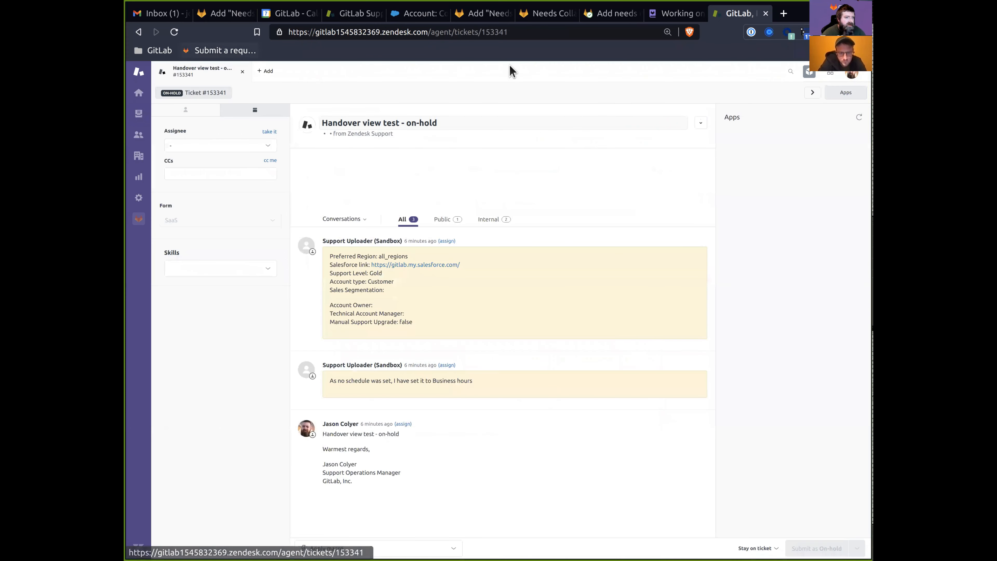
pyautogui.click(506, 32)
pyautogui.hotkey('alt', 'Tab')
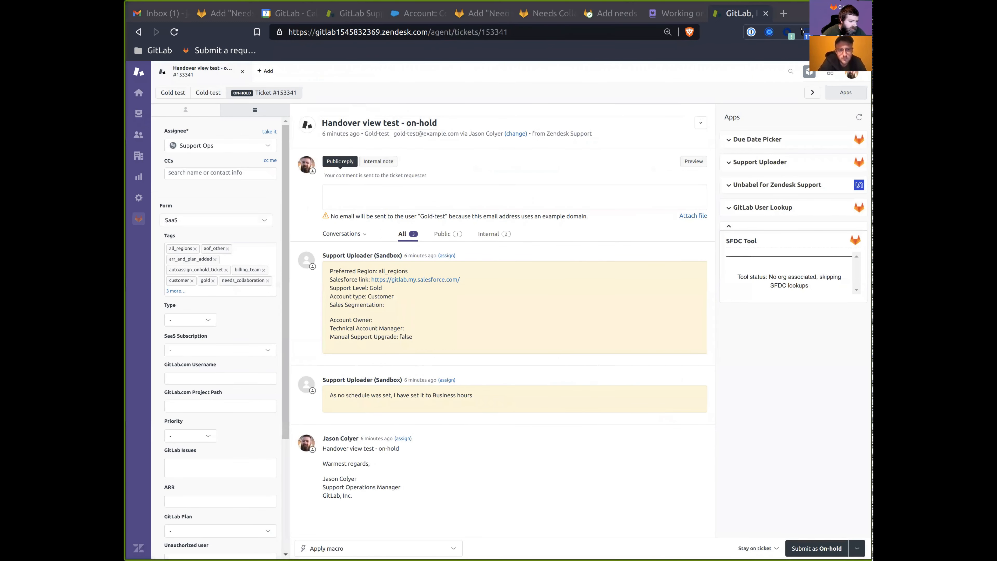
pyautogui.click(483, 13)
pyautogui.click(348, 439)
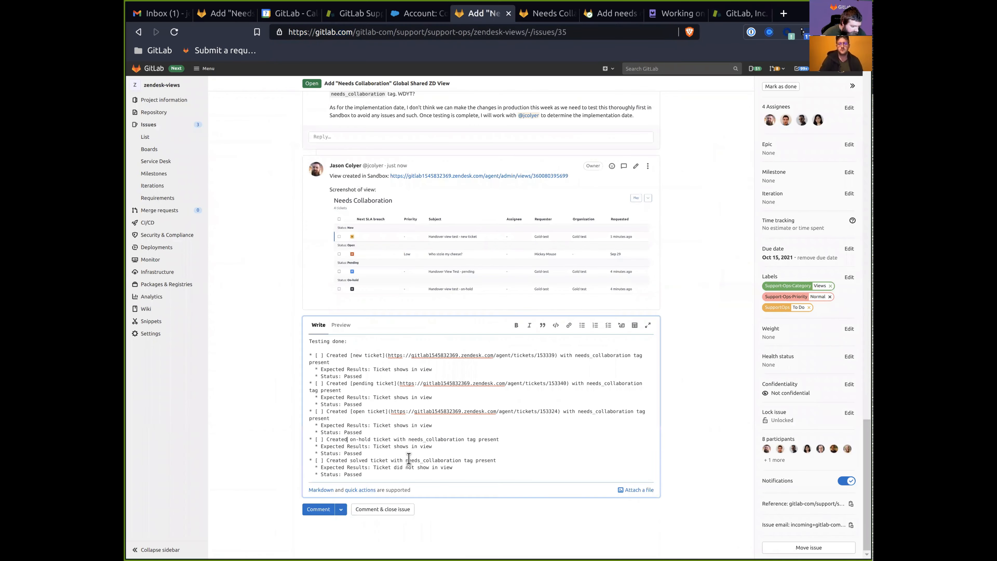
pyautogui.press('Right')
pyautogui.hotkey('ctrl', 'shift', 'Right')
pyautogui.hotkey('ctrl', 'shift', 'Right')
pyautogui.write('[(')
pyautogui.hotkey('ctrl', 'v')
pyautogui.write(')')
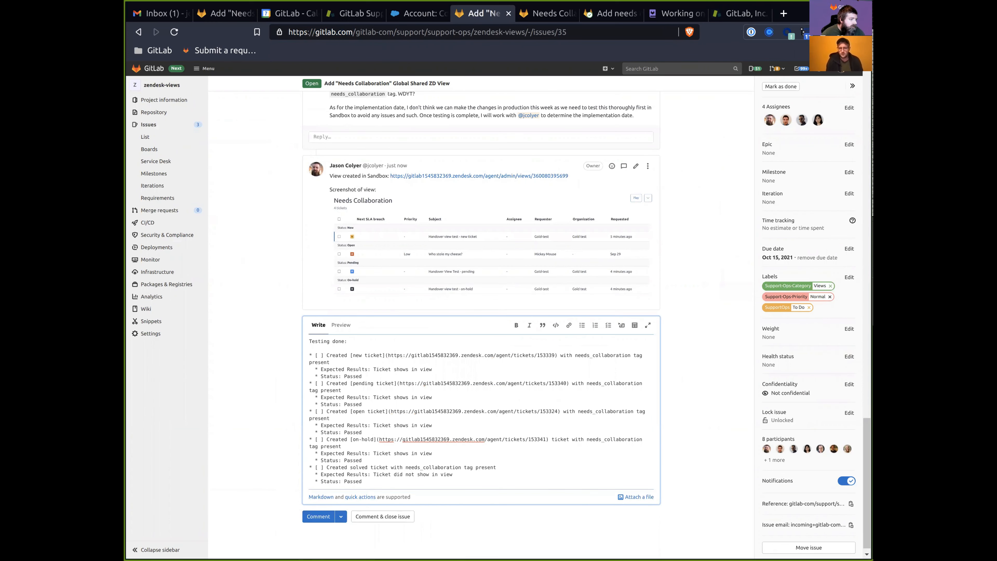
# Link 'solved ticket' in the checklist to the 'Handover test - solved' ticket URL.
pyautogui.hotkey('ctrl', '9')
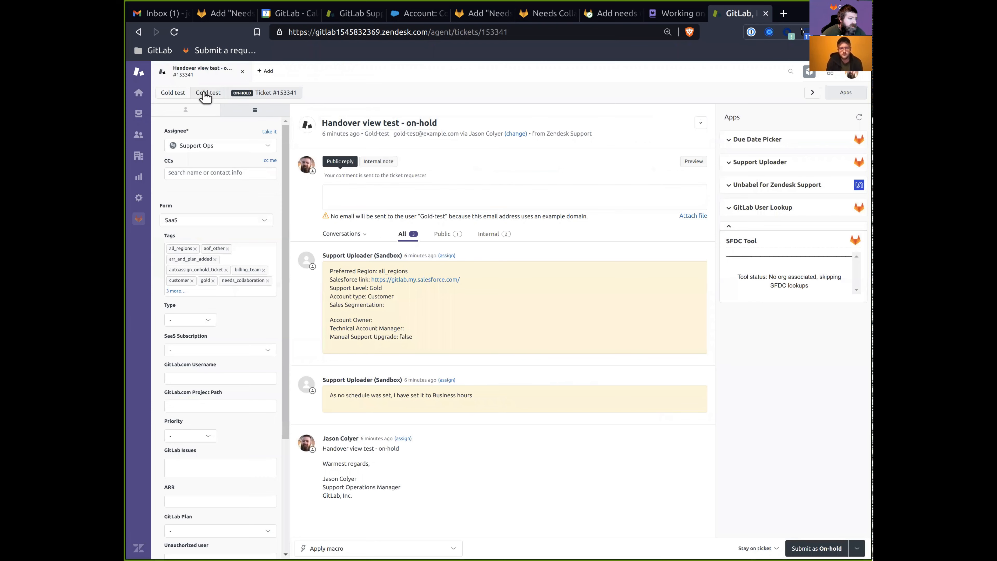
pyautogui.click(204, 93)
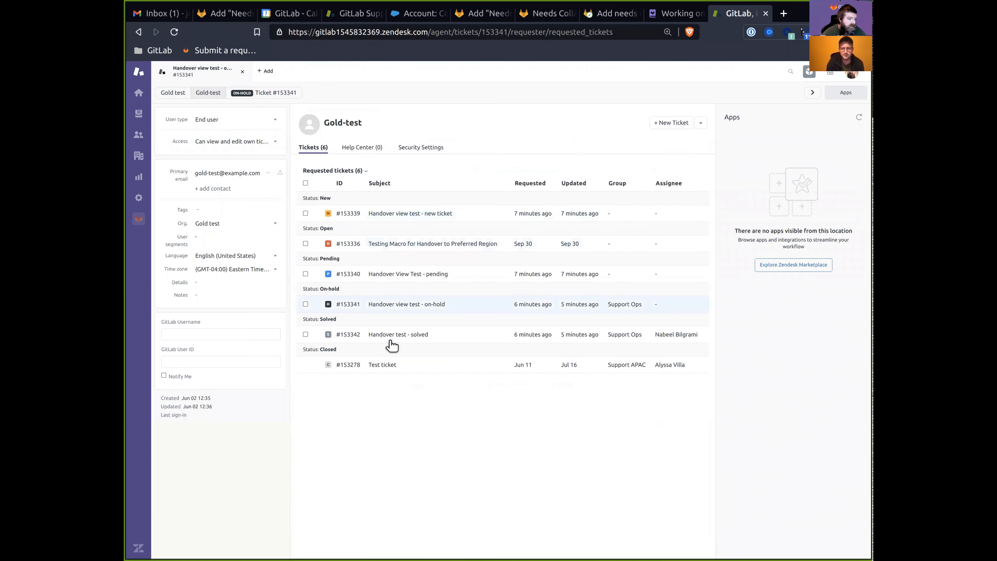
pyautogui.click(392, 336)
pyautogui.click(634, 33)
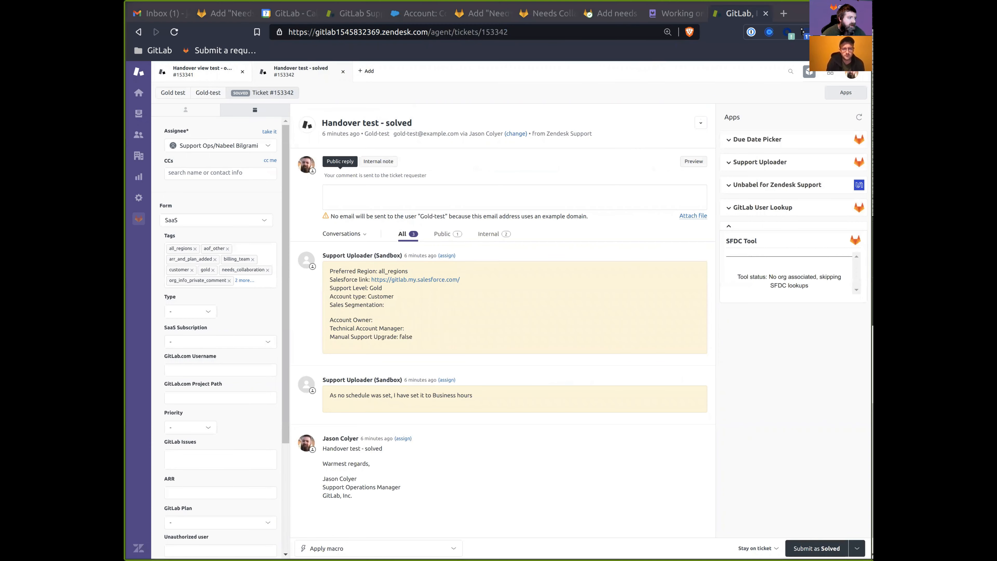
pyautogui.hotkey('ctrl', 'shift', 'Tab')
pyautogui.hotkey('ctrl', 'shift', 'Tab')
pyautogui.hotkey('ctrl', 'shift', 'Tab')
pyautogui.hotkey('ctrl', 'shift', 'Tab')
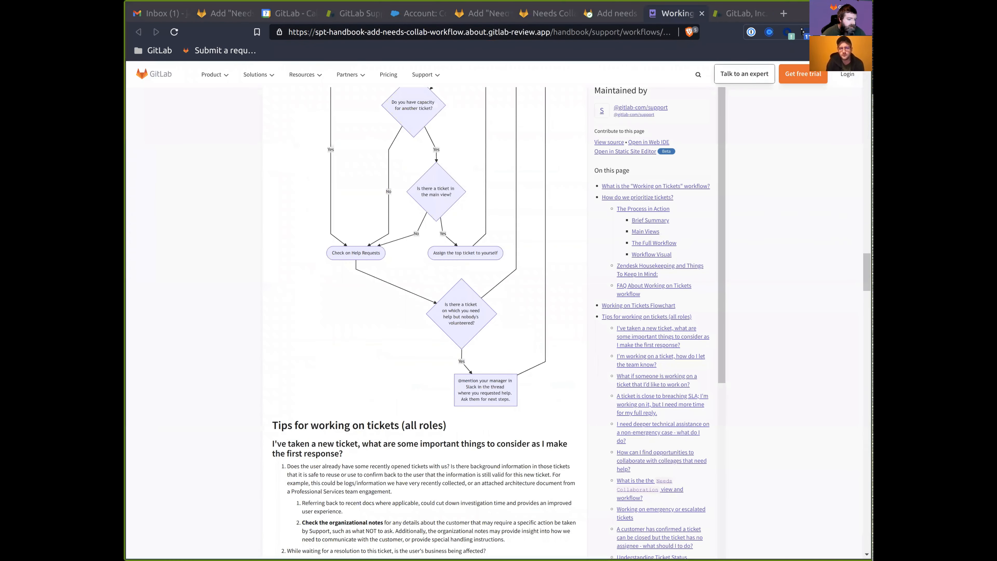
pyautogui.moveTo(351, 467); pyautogui.dragTo(387, 467)
pyautogui.hotkey('ctrl', 'v')
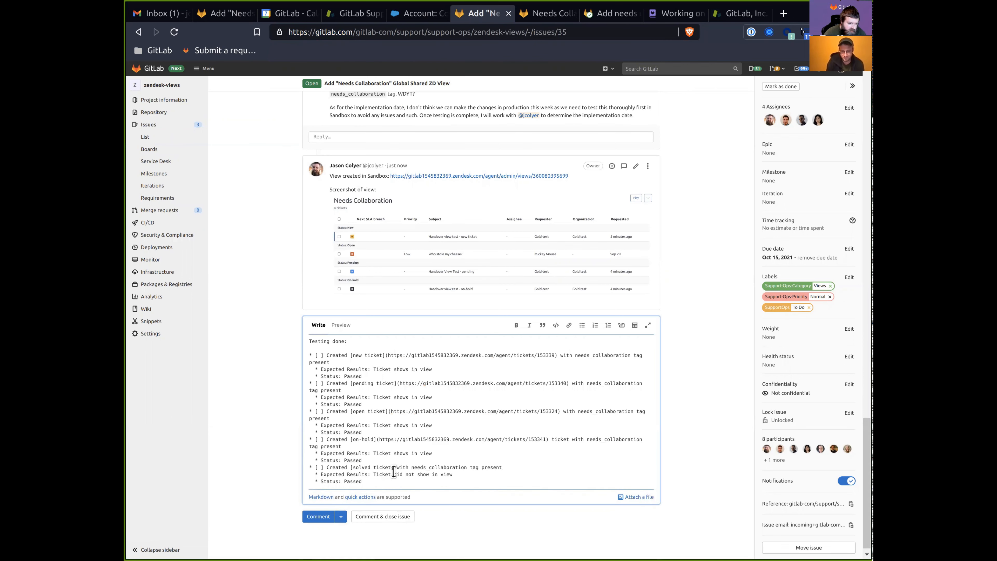
pyautogui.hotkey('ctrl', 'z')
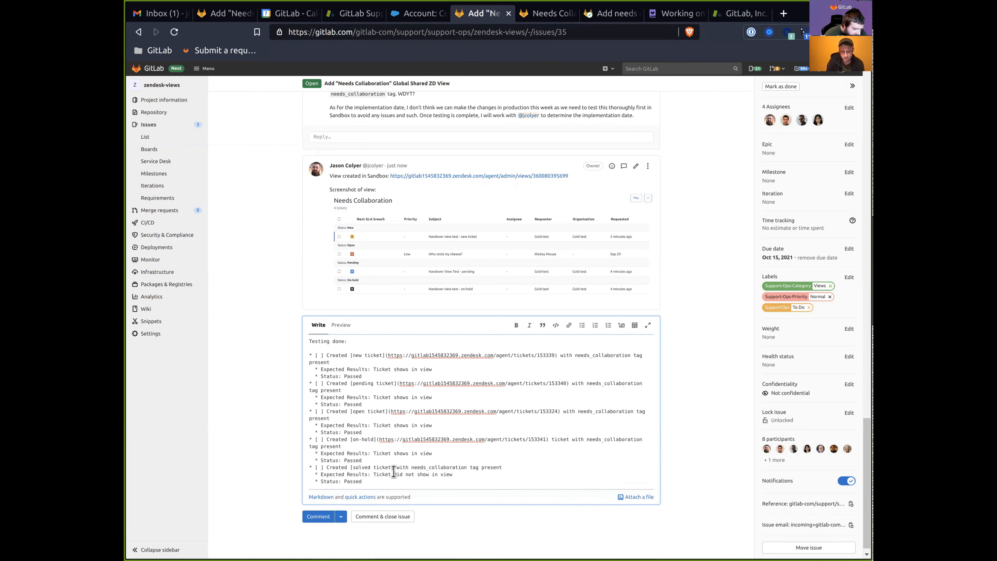
pyautogui.hotkey('ctrl', 'shift', 'z')
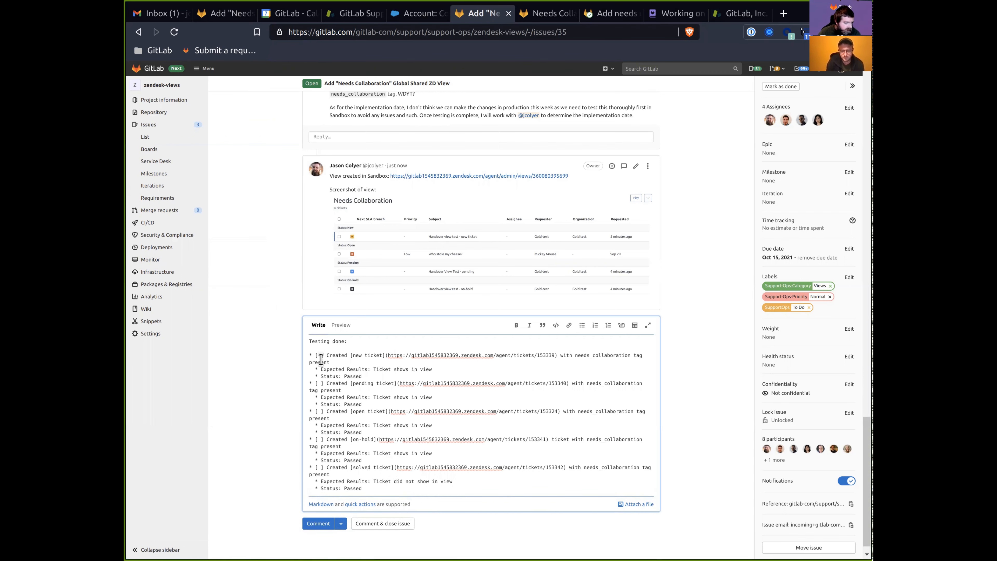
# Tick every checklist item by changing each [ ] to [x].
pyautogui.press('BackSpace')
pyautogui.write('x')
pyautogui.press('Down')
pyautogui.press('BackSpace')
pyautogui.write('x')
pyautogui.press('Down')
pyautogui.press('Down')
pyautogui.press('Down')
pyautogui.press('Down')
pyautogui.press('BackSpace')
pyautogui.write('x')
pyautogui.press('Down')
pyautogui.press('Down')
pyautogui.press('Down')
pyautogui.press('Down')
pyautogui.press('BackSpace')
pyautogui.write('x')
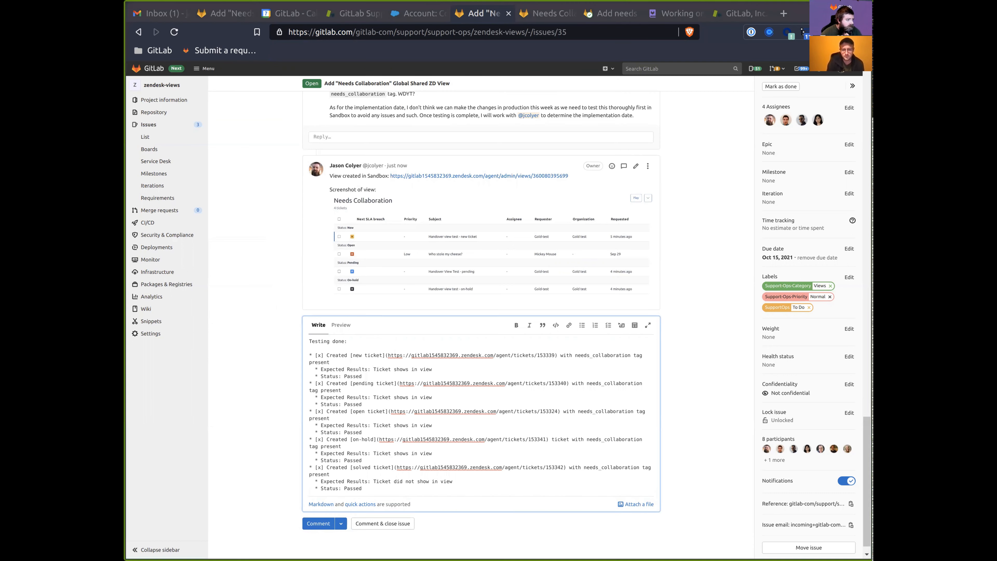
pyautogui.click(741, 13)
pyautogui.click(384, 125)
# Retitle the solved ticket to 'Needs Collaboration view test' and submit it.
pyautogui.doubleClick(352, 122)
pyautogui.write('Needs Collabo')
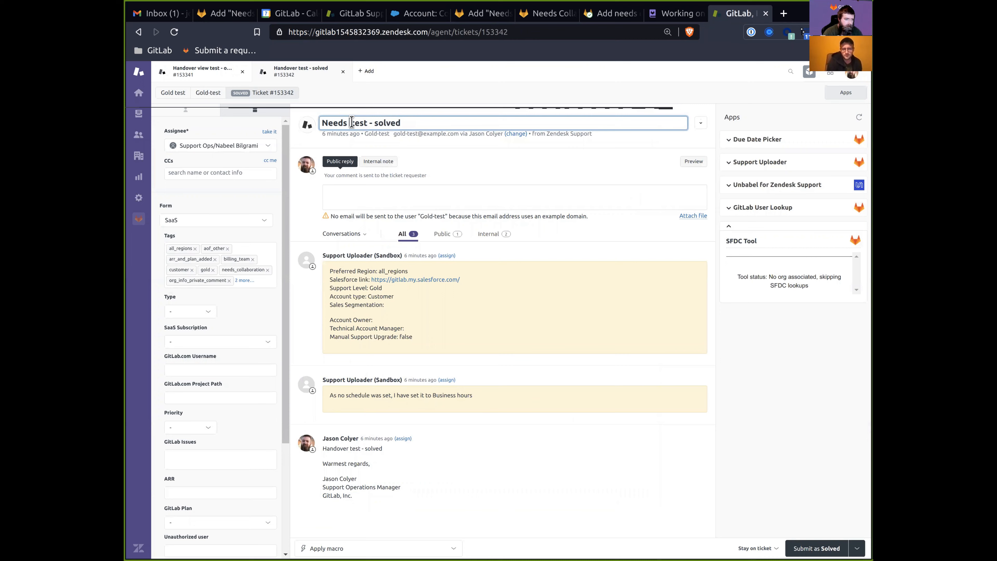
pyautogui.write('ration')
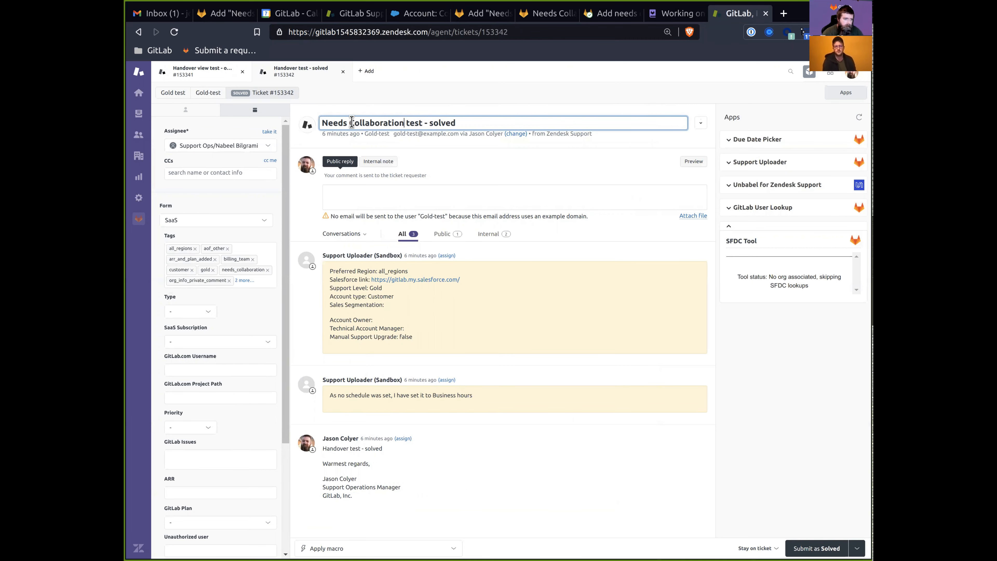
pyautogui.hotkey('shift', 'Home')
pyautogui.hotkey('ctrl', 'c')
pyautogui.click(771, 442)
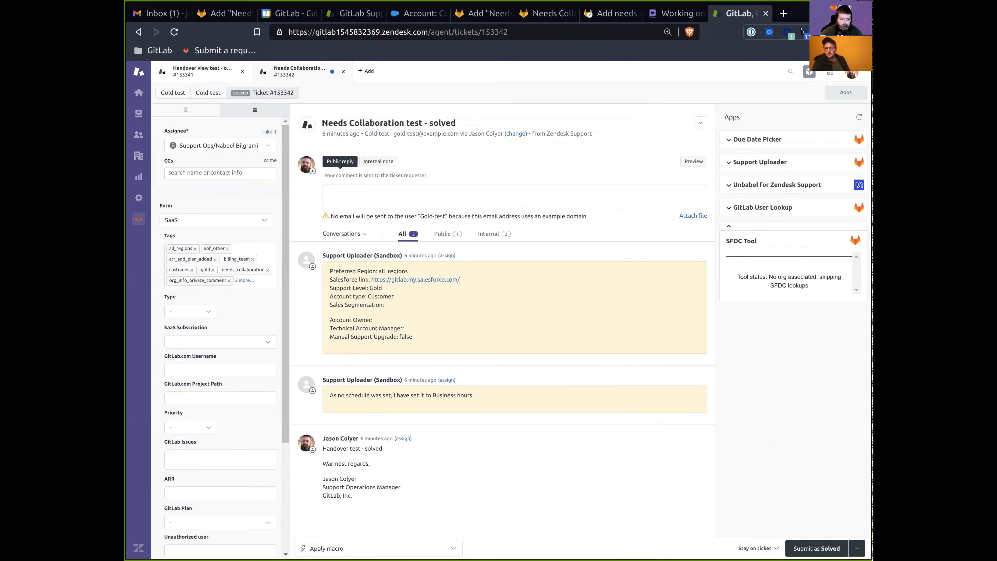
pyautogui.click(817, 548)
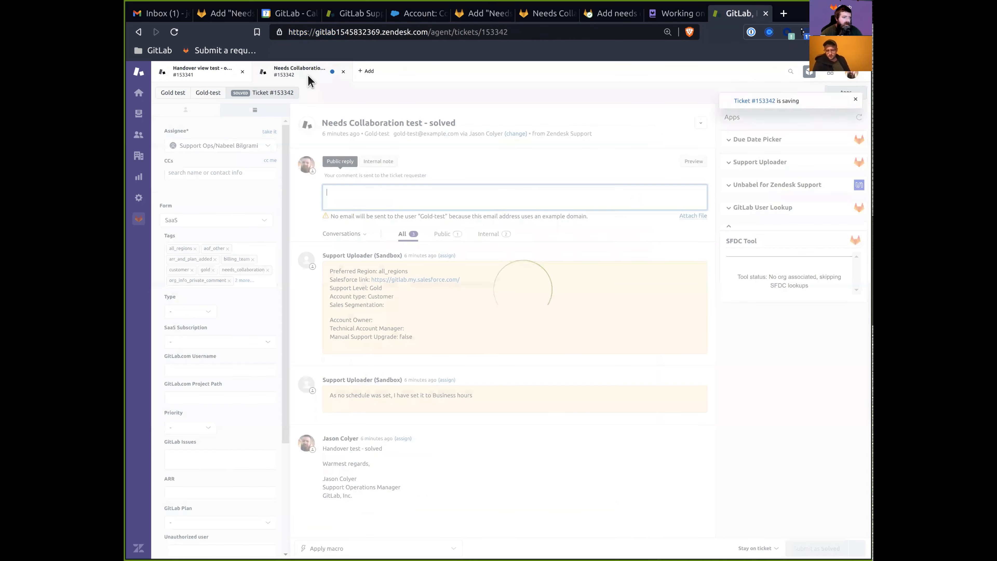
pyautogui.click(343, 72)
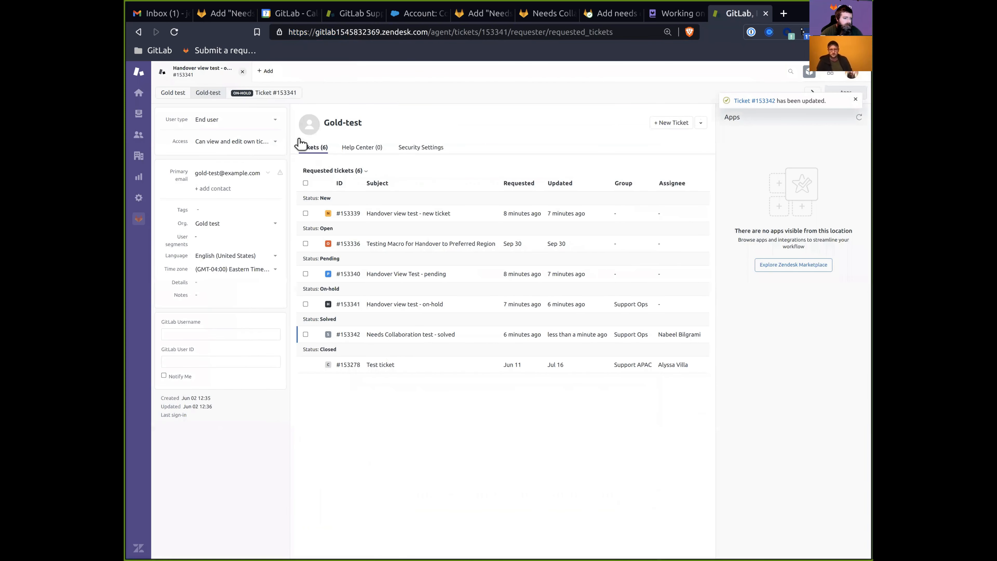
# Rename the on-hold ticket's subject from Handover to Needs Collaboration and save.
pyautogui.click(410, 304)
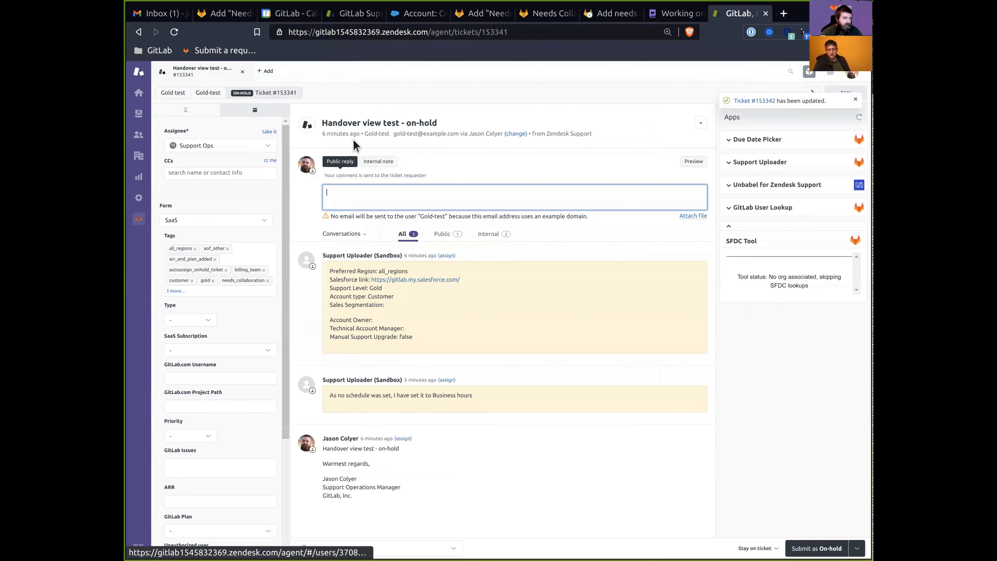
pyautogui.doubleClick(351, 125)
pyautogui.hotkey('ctrl', 'v')
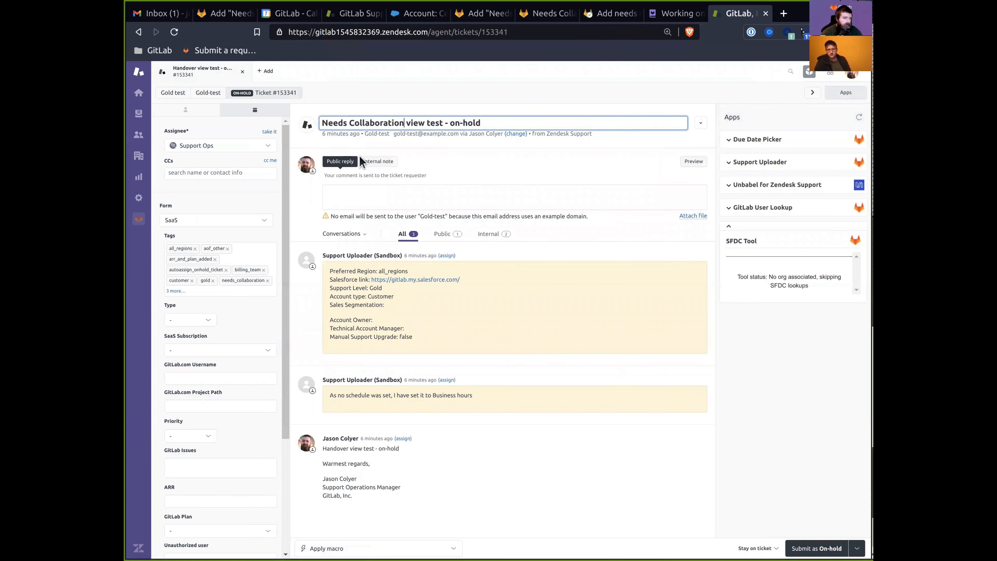
pyautogui.click(808, 546)
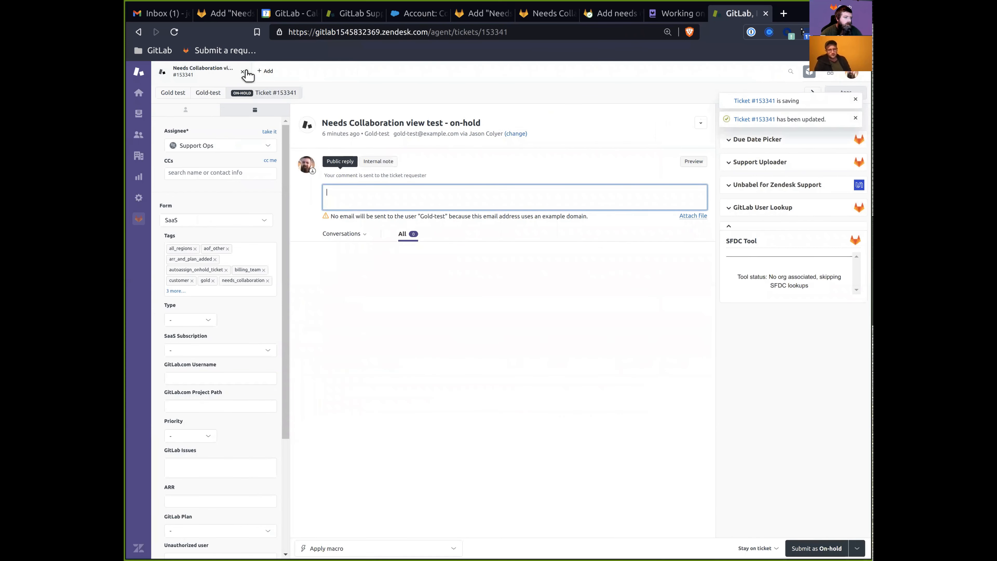
pyautogui.click(242, 71)
# Change the open ticket's subject to 'Needs Collaboration view test - open' and save.
pyautogui.click(496, 200)
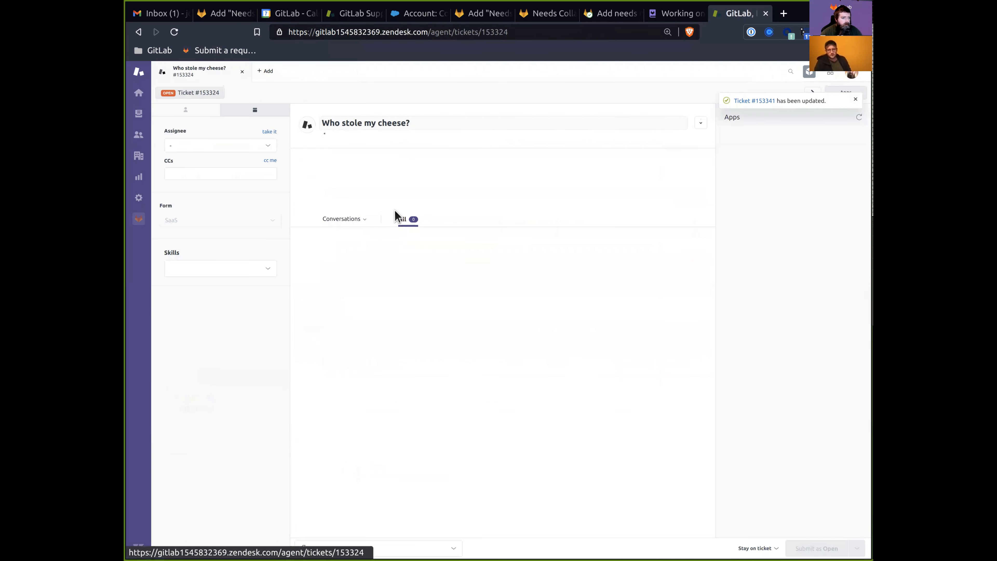
pyautogui.hotkey('ctrl', 'v')
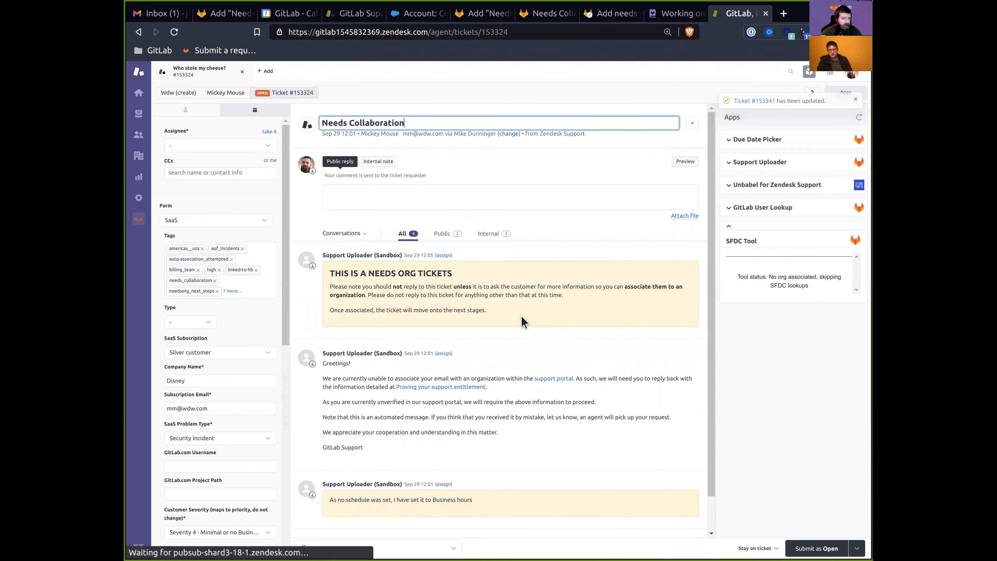
pyautogui.write('PO')
pyautogui.press('BackSpace')
pyautogui.press('BackSpace')
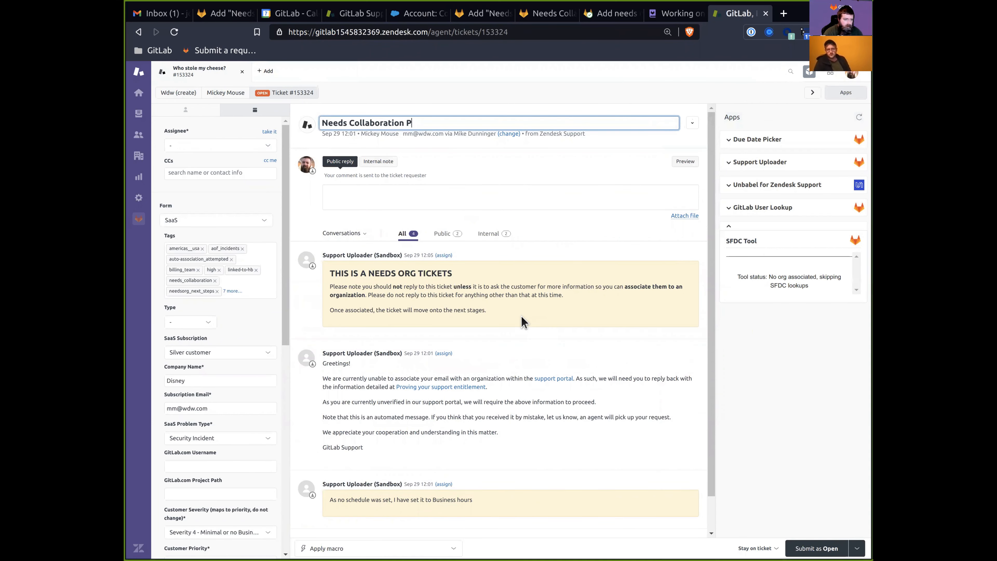
pyautogui.write('view tes- ')
pyautogui.write('open')
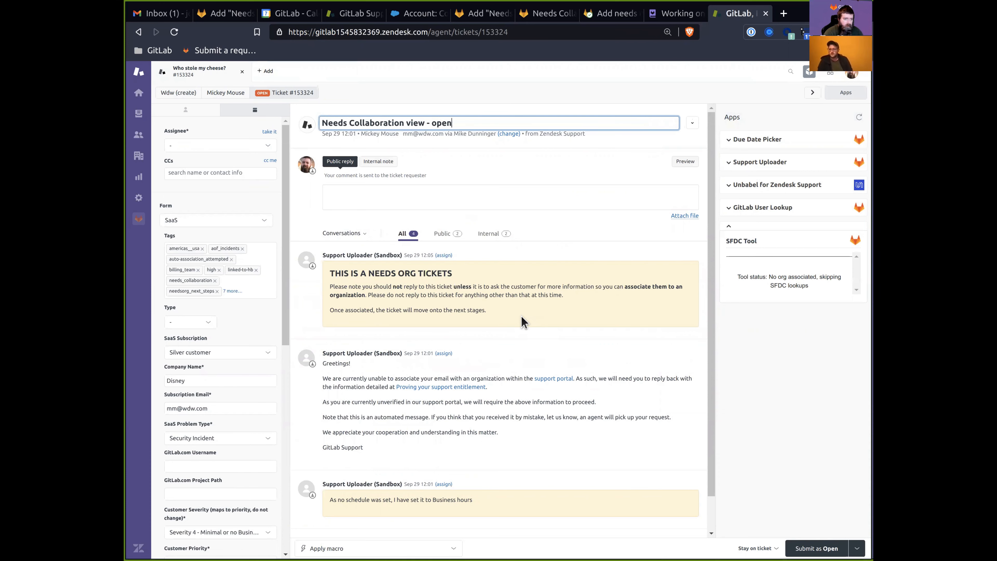
pyautogui.press('Left')
pyautogui.press('Left')
pyautogui.press('Left')
pyautogui.press('Left')
pyautogui.press('Left')
pyautogui.press('Left')
pyautogui.write('test')
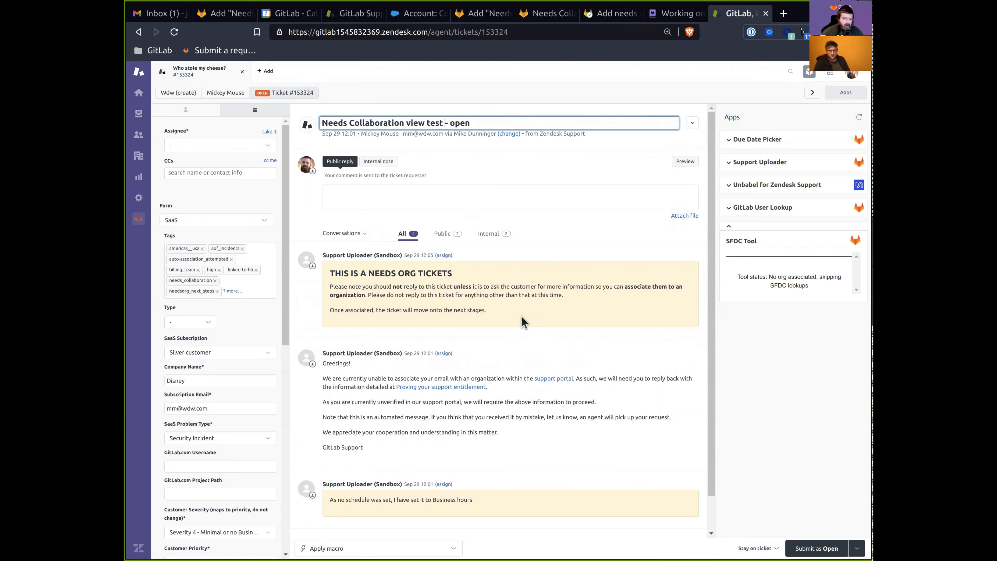
pyautogui.click(800, 548)
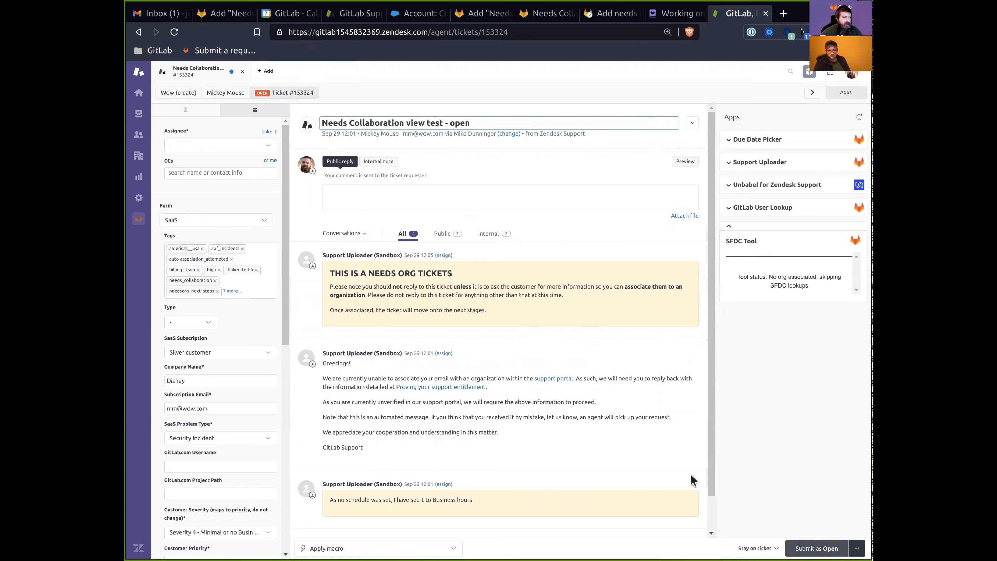
pyautogui.click(242, 72)
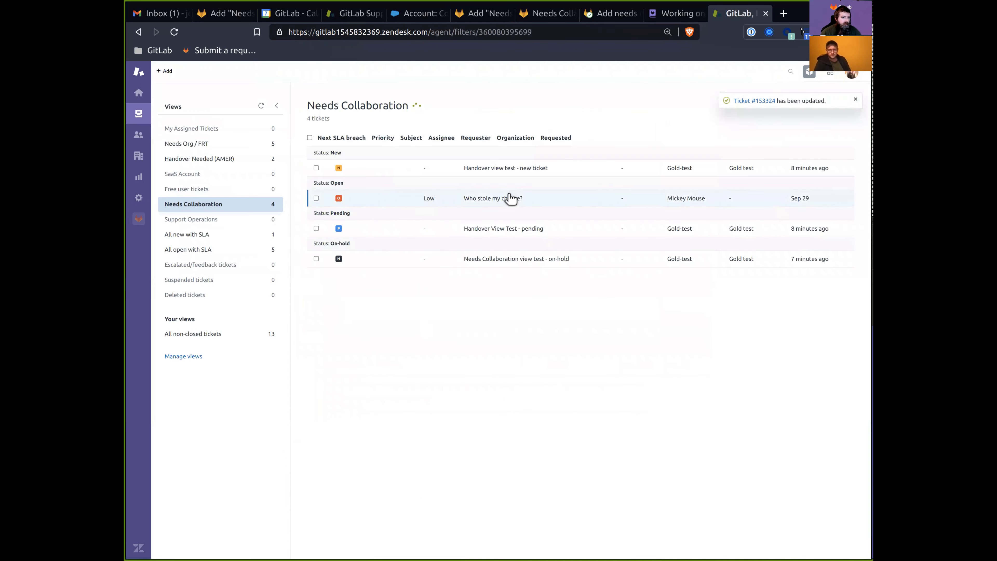
# Rename the new ticket's subject from Handover to Needs Collaboration and save.
pyautogui.click(509, 169)
pyautogui.doubleClick(340, 122)
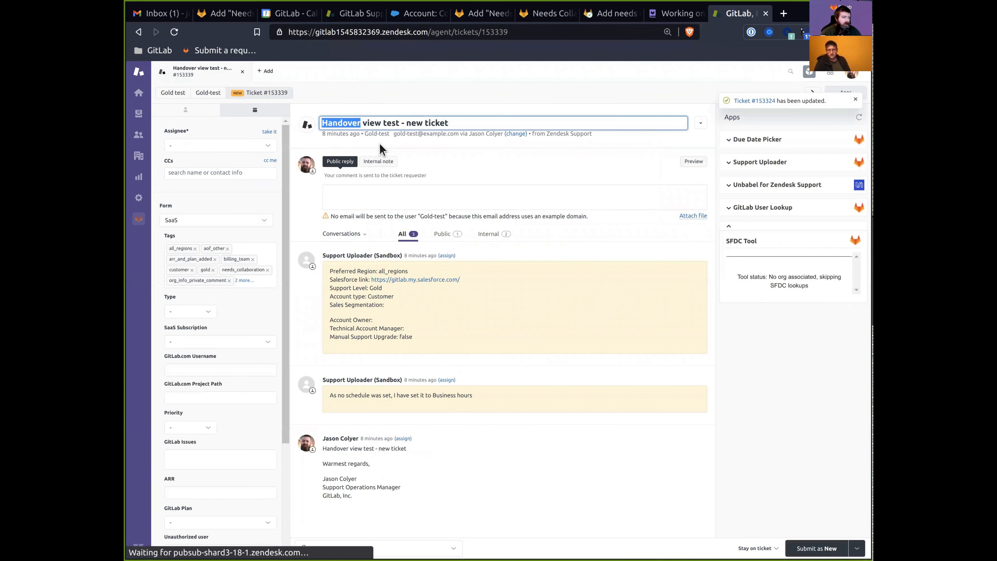
pyautogui.write('Needs Collaboration')
pyautogui.click(824, 547)
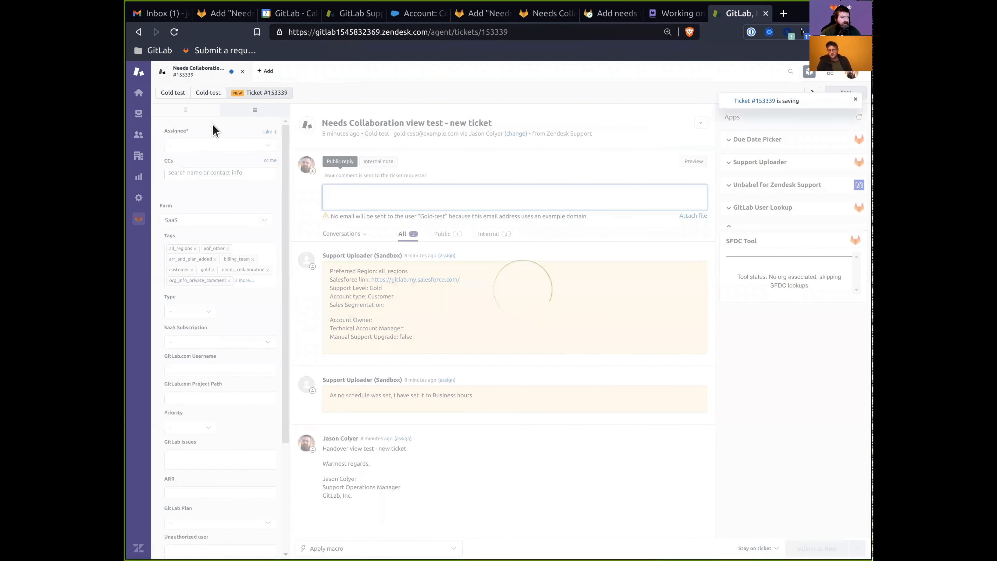
pyautogui.click(243, 71)
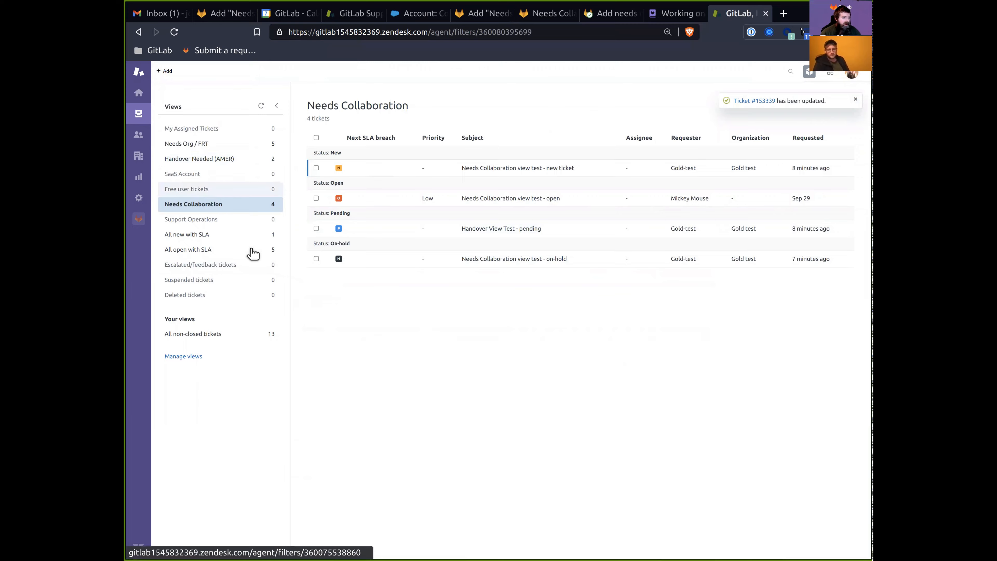
# Screenshot the Needs Collaboration ticket list, then post the Testing done comment in GitLab.
pyautogui.press('super')
pyautogui.write('scre')
pyautogui.press('Return')
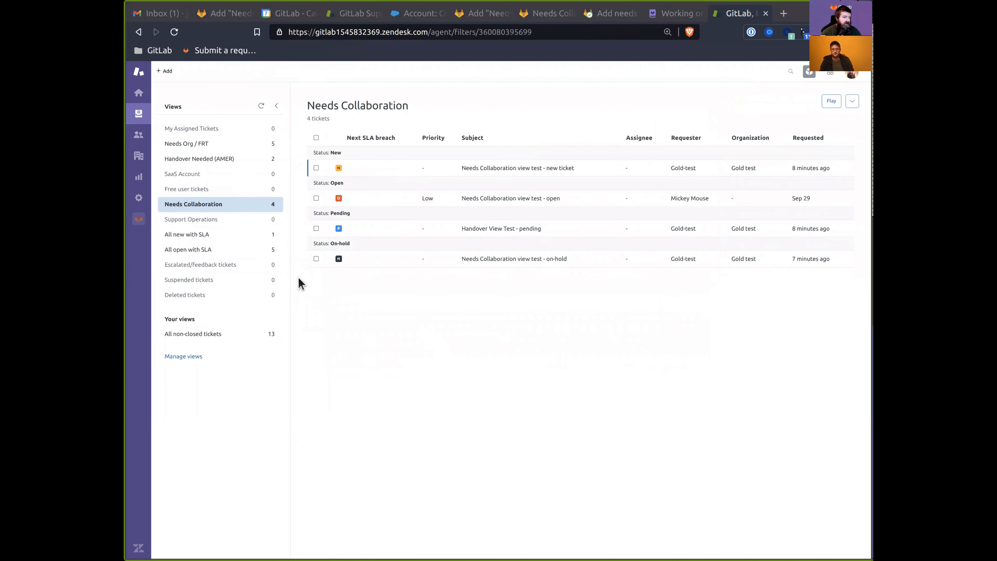
pyautogui.moveTo(304, 96); pyautogui.dragTo(860, 298)
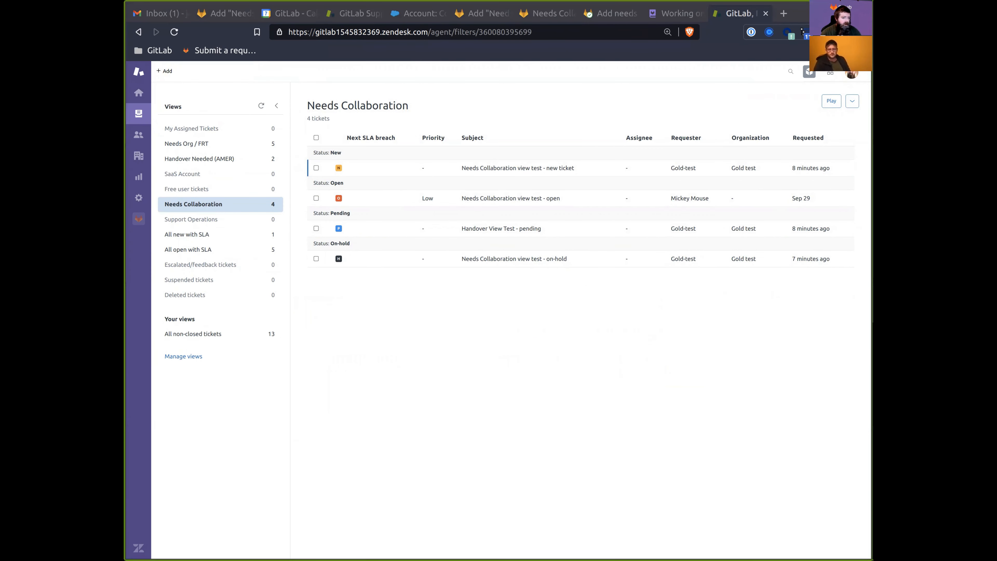
pyautogui.hotkey('ctrl', '6')
pyautogui.click(319, 524)
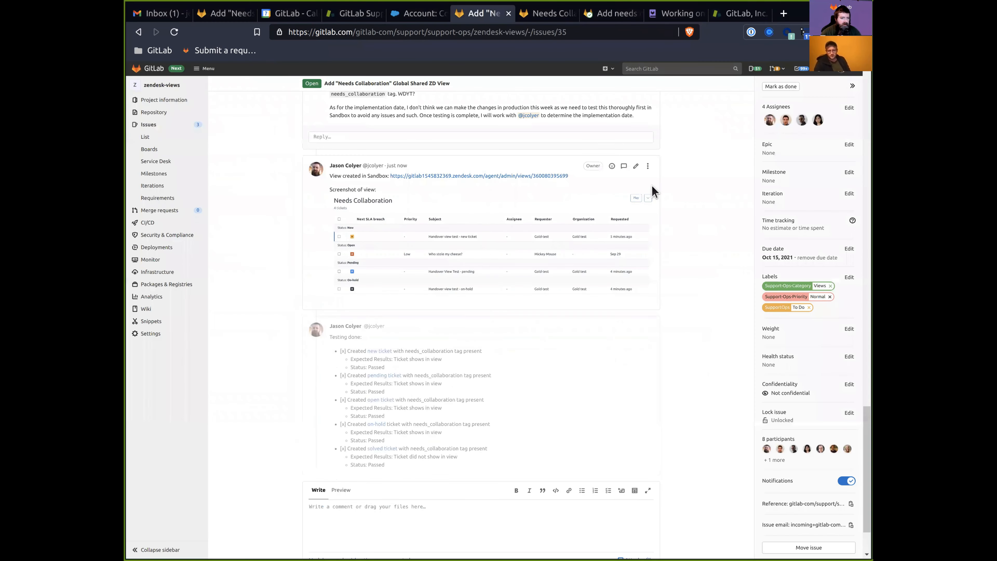
# Swap the comment's old image markup for the new renamed-tickets screenshot and save the comment.
pyautogui.click(635, 166)
pyautogui.doubleClick(387, 191)
pyautogui.moveTo(395, 198); pyautogui.dragTo(649, 231)
pyautogui.press('BackSpace')
pyautogui.press('Return')
pyautogui.press('Return')
pyautogui.write('![image](/uploads/d09ff88ad94a2954ebde13631a9f4ea1/image.png)')
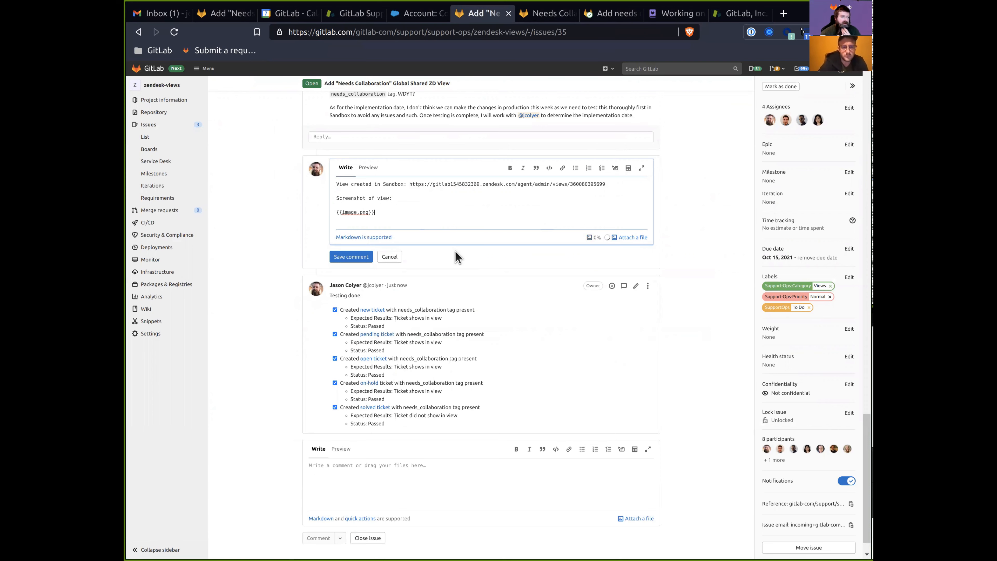
pyautogui.click(347, 257)
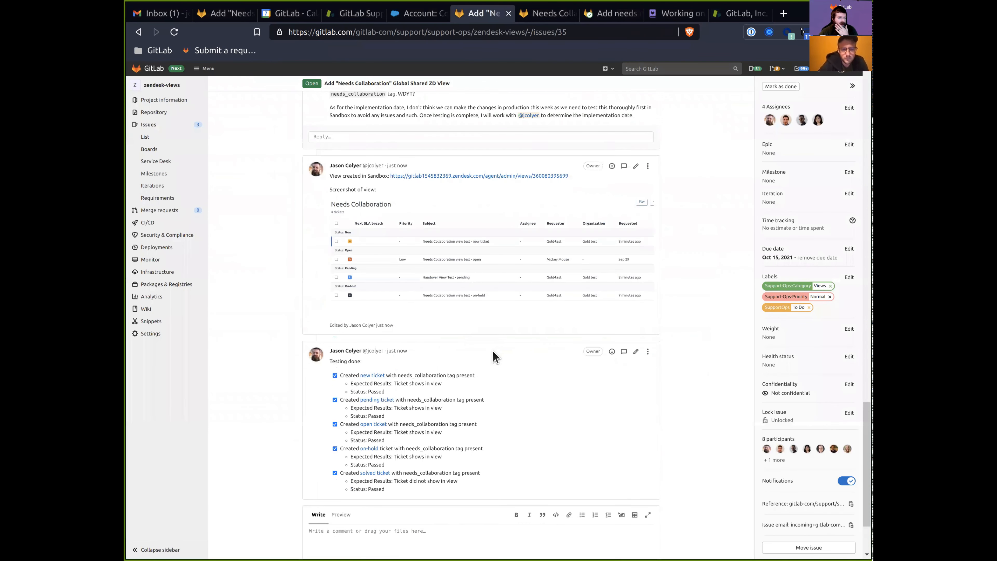
pyautogui.scroll(-3, 445, 491)
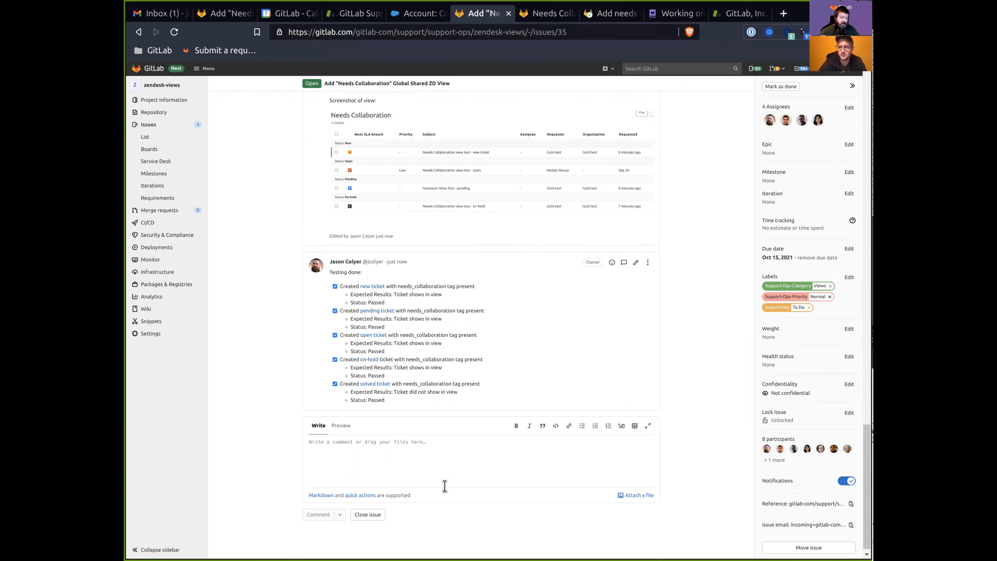
# Mention the requester that sandbox testing succeeded, linking 'testing' to the Testing done note.
pyautogui.click(445, 477)
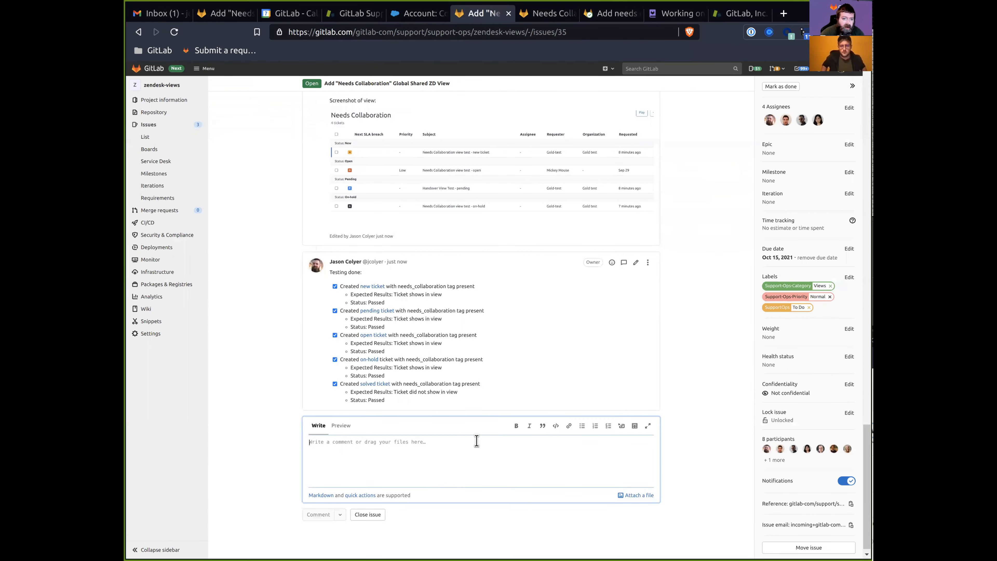
pyautogui.scroll(6, 474, 435)
pyautogui.scroll(-6, 486, 393)
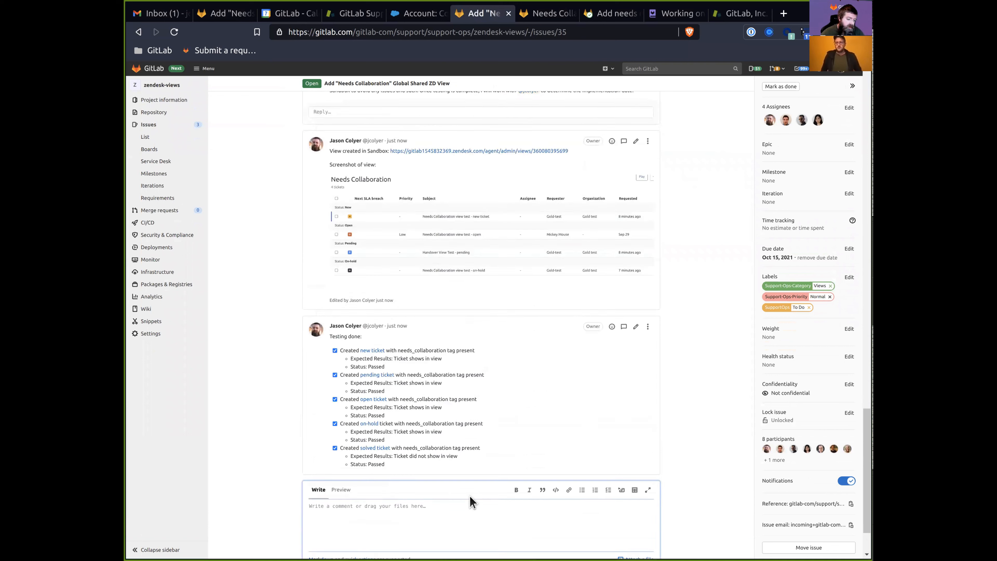
pyautogui.write('@greg')
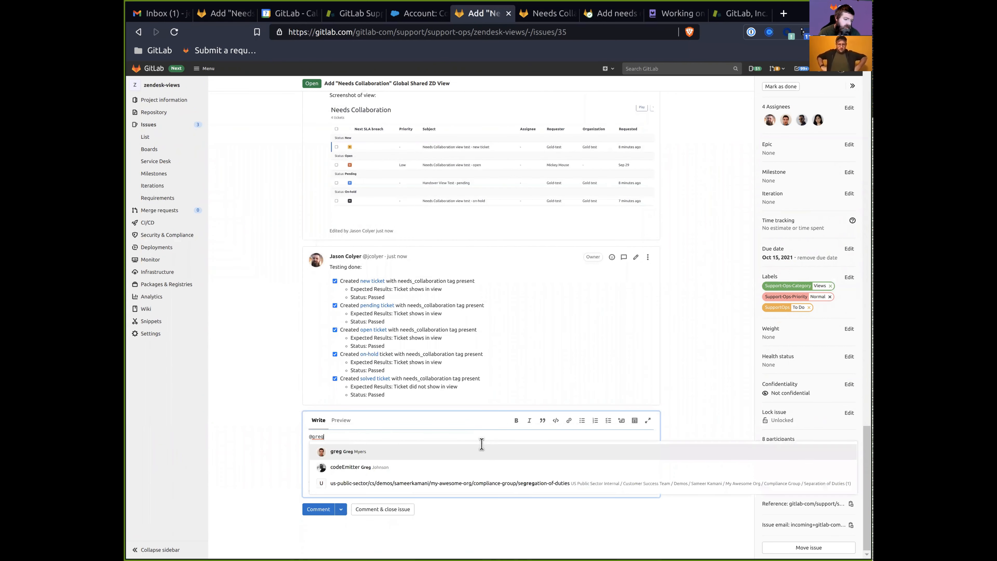
pyautogui.write(' Changes live in sandbox and testing was')
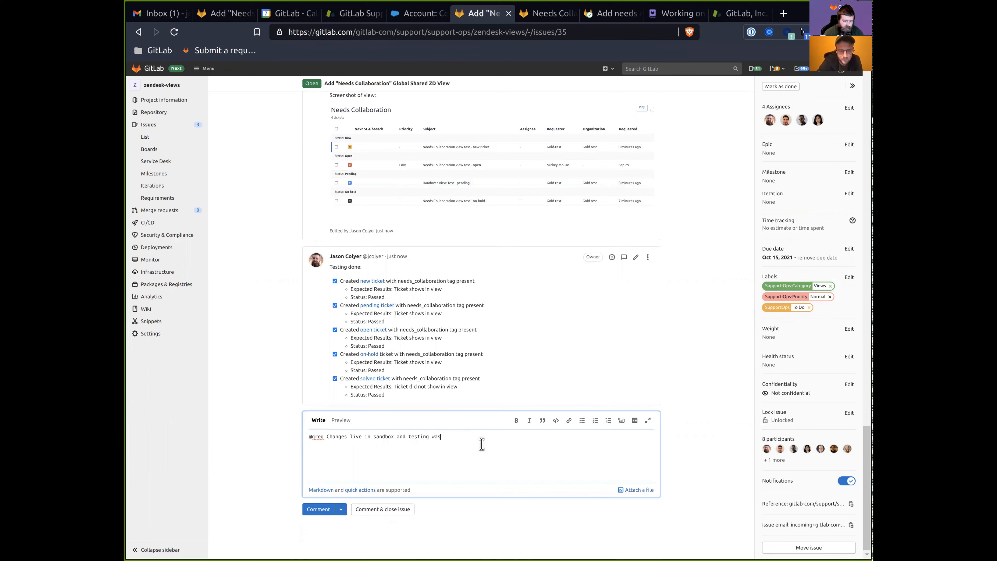
pyautogui.write(' successful (')
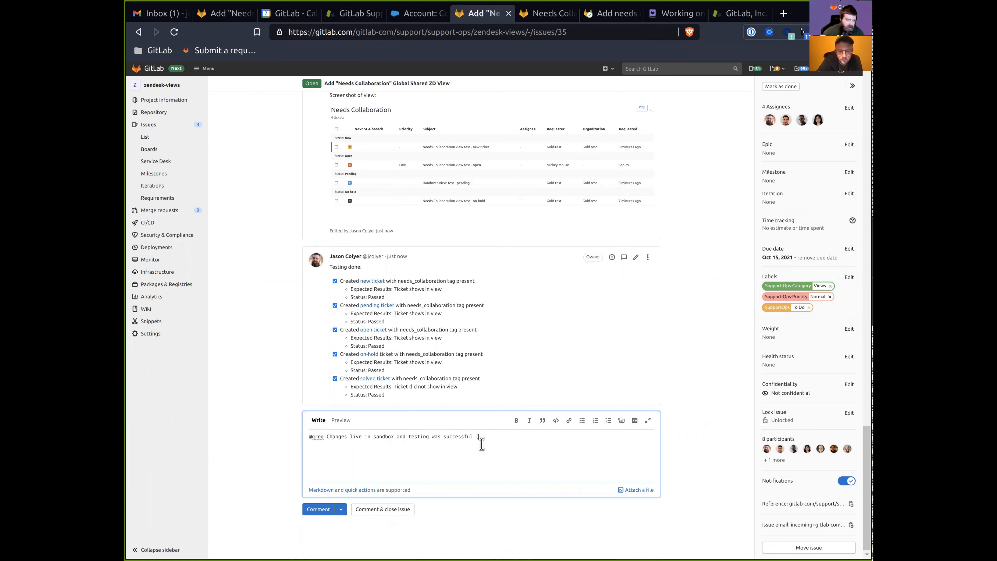
pyautogui.rightClick(396, 258)
pyautogui.click(471, 339)
pyautogui.click(510, 440)
pyautogui.hotkey('ctrl', 'Left')
pyautogui.hotkey('ctrl', 'Left')
pyautogui.hotkey('ctrl', 'Left')
pyautogui.hotkey('ctrl', 'shift', 'Right')
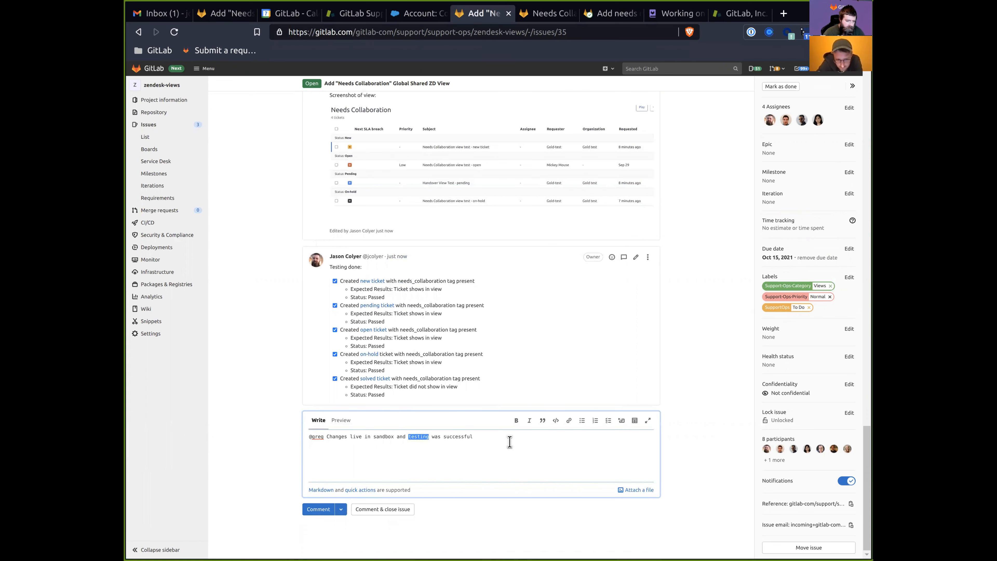
pyautogui.write('[')
pyautogui.write('(')
pyautogui.hotkey('ctrl', 'v')
pyautogui.write(')')
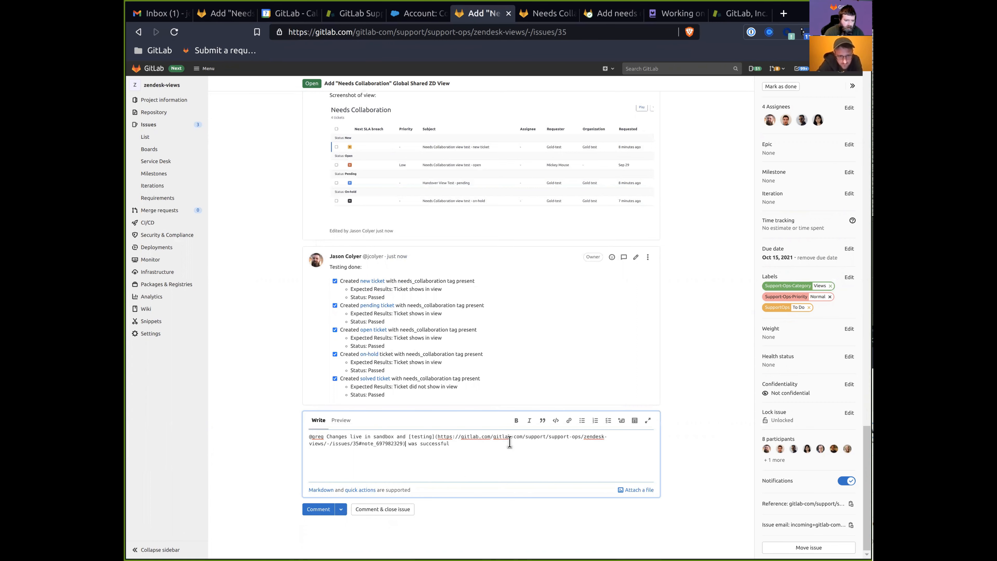
# Ask them to review the sandbox tests against their expectations, then start a note about position.
pyautogui.press('End')
pyautogui.write('. Can you review the')
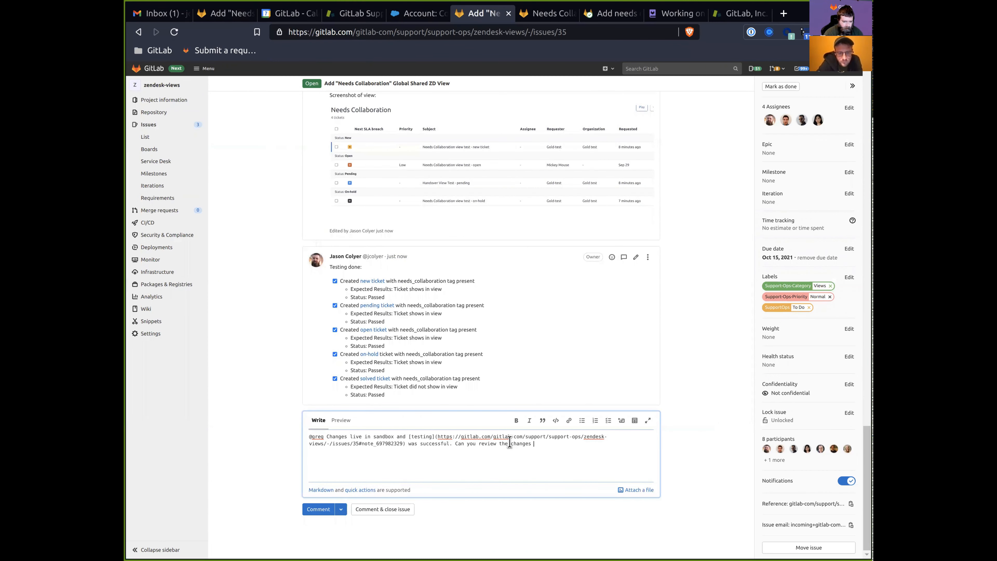
pyautogui.write(' tests and changes in the sandbox to confirm ')
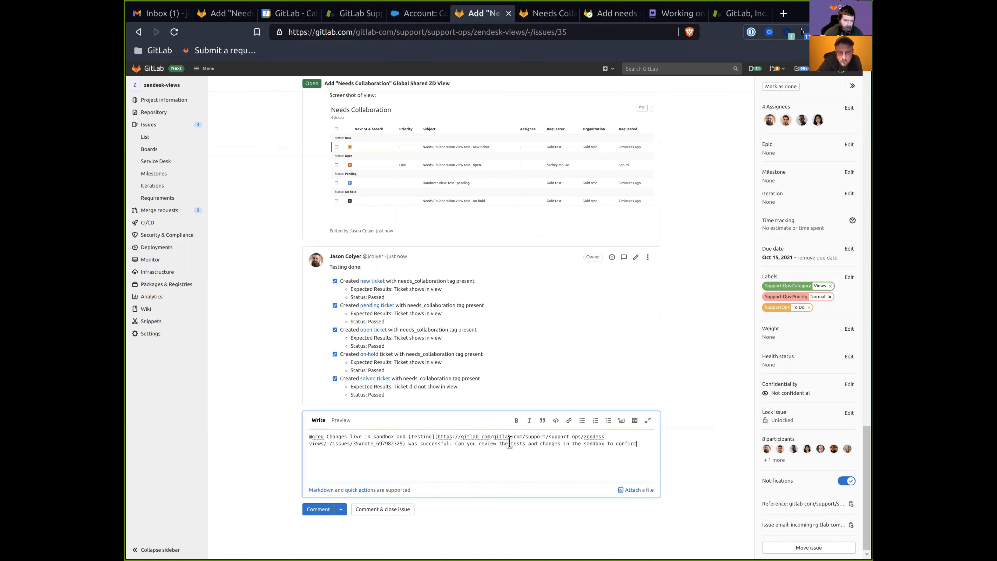
pyautogui.write('this aligns with your desired')
pyautogui.hotkey('ctrl', 'BackSpace')
pyautogui.write('e')
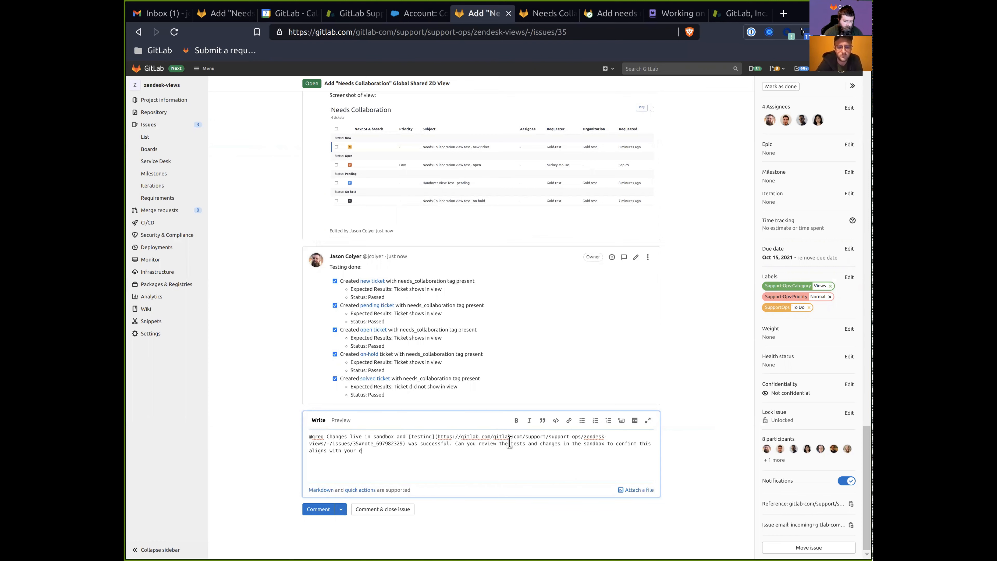
pyautogui.write('expectations?')
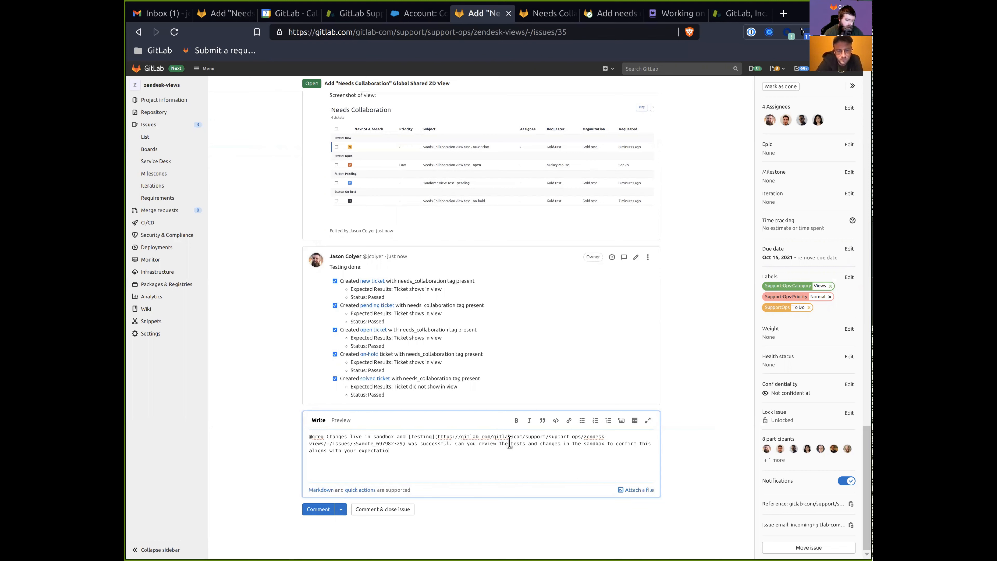
pyautogui.press('Return')
pyautogui.press('Return')
pyautogui.write('As a note, we had ')
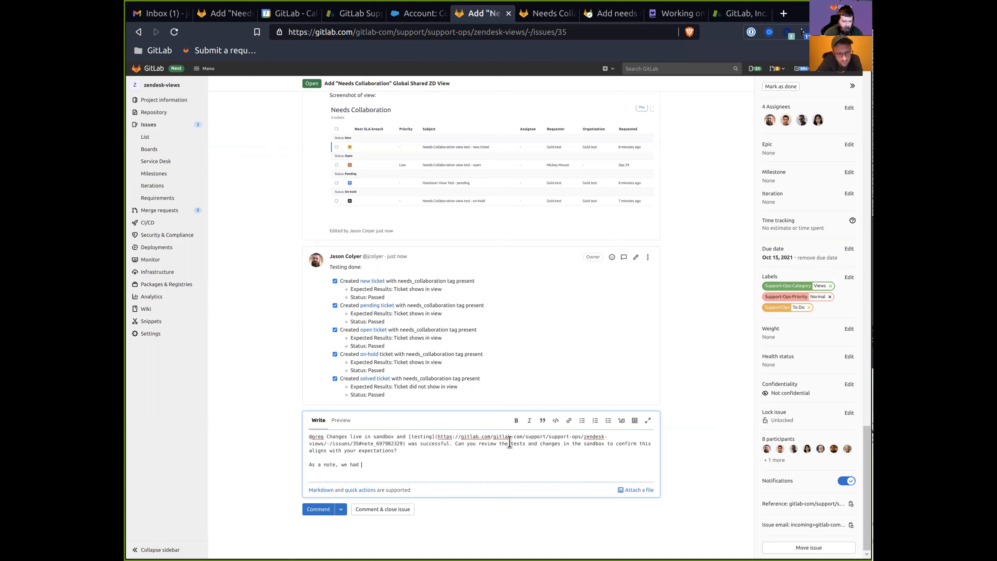
pyautogui.write('to assume on posi')
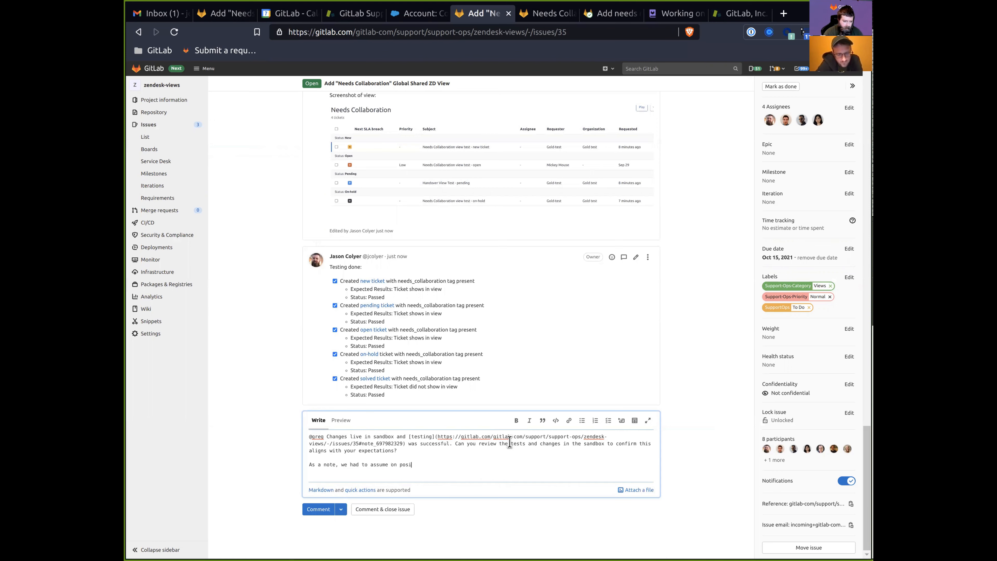
pyautogui.write('tion. I')
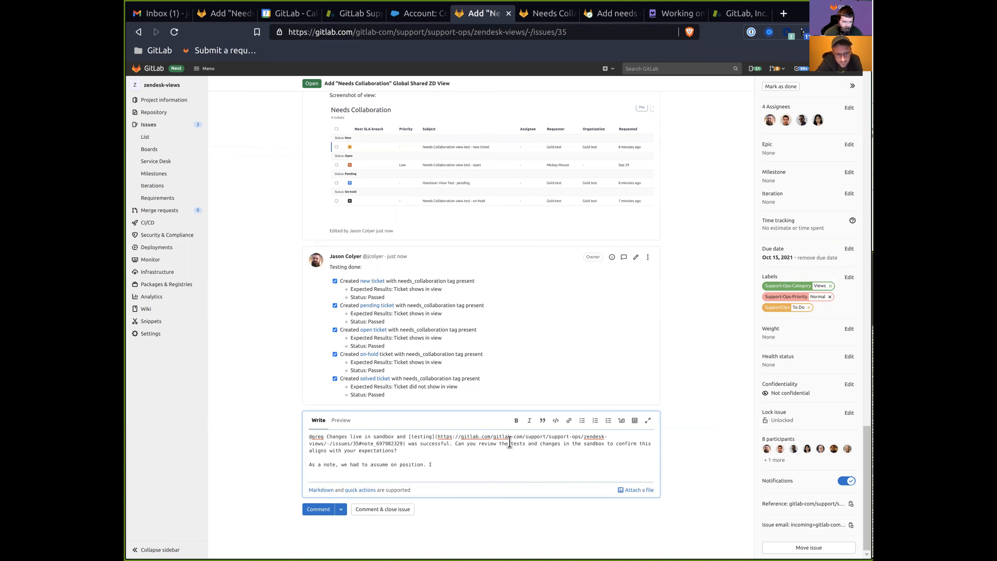
pyautogui.write(' t seems from the ')
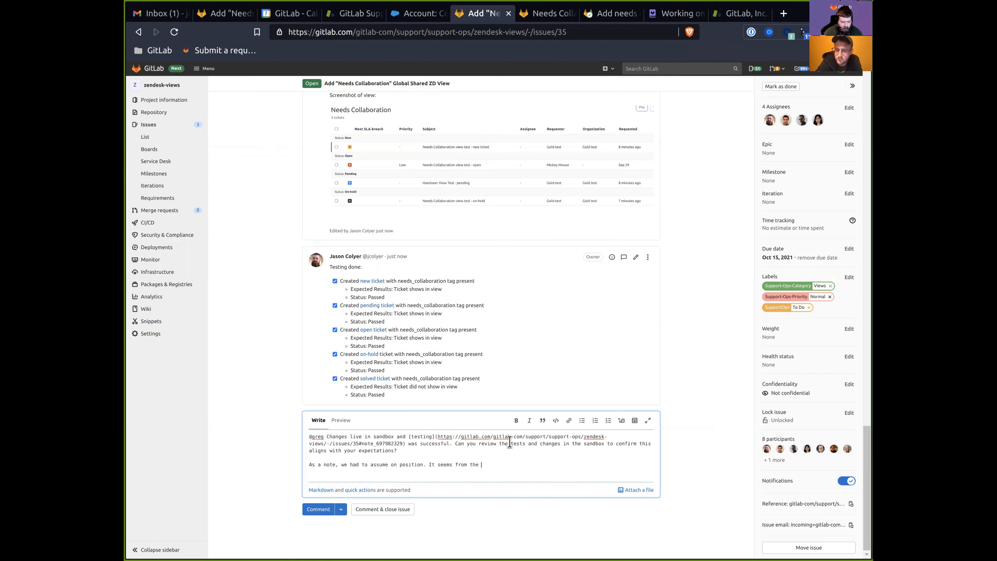
pyautogui.write('wording in your MR to change the wor')
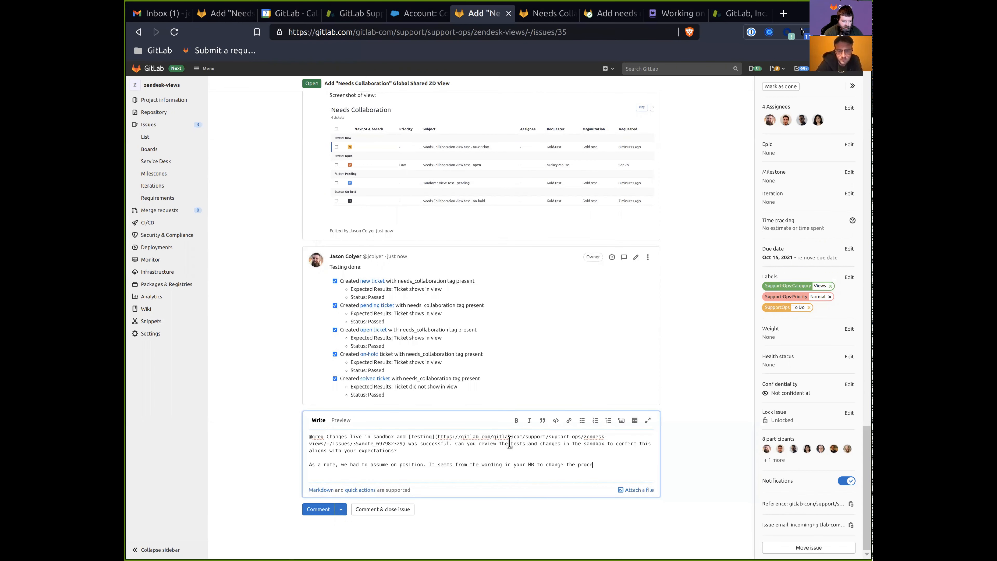
pyautogui.write('kflows, this ')
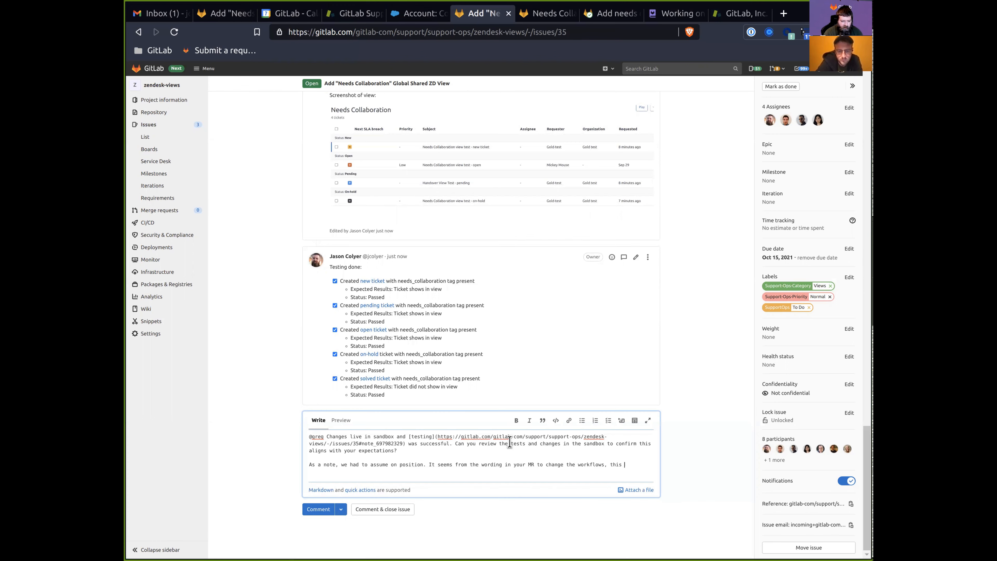
pyautogui.write('view should _always_ be visible')
# Finish the note: view placed below `Free users` regardless of Pod/Group/Etc; flag if inaccurate.
pyautogui.press('BackSpace')
pyautogui.write(', regar')
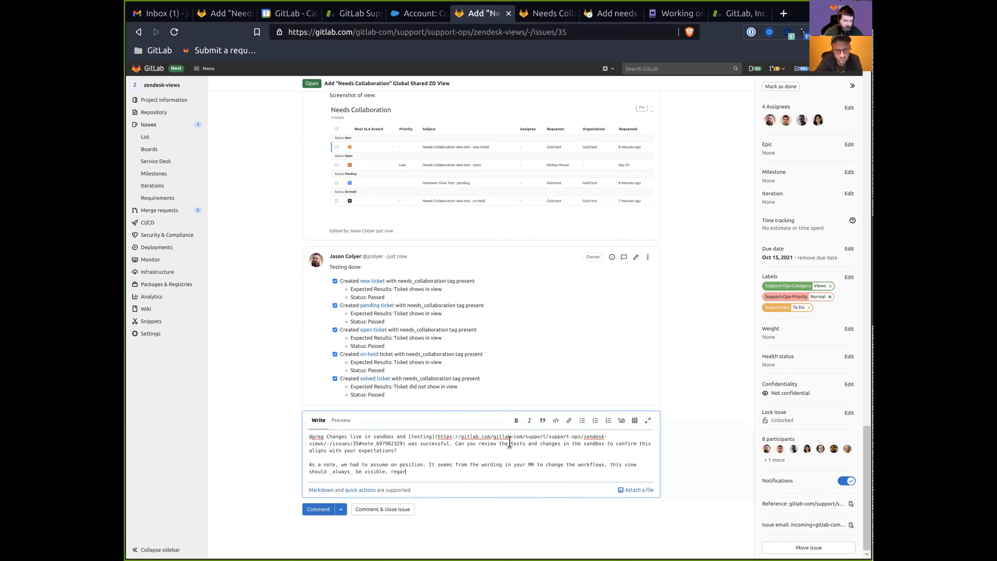
pyautogui.write('dless of Pod/Group/Etc.')
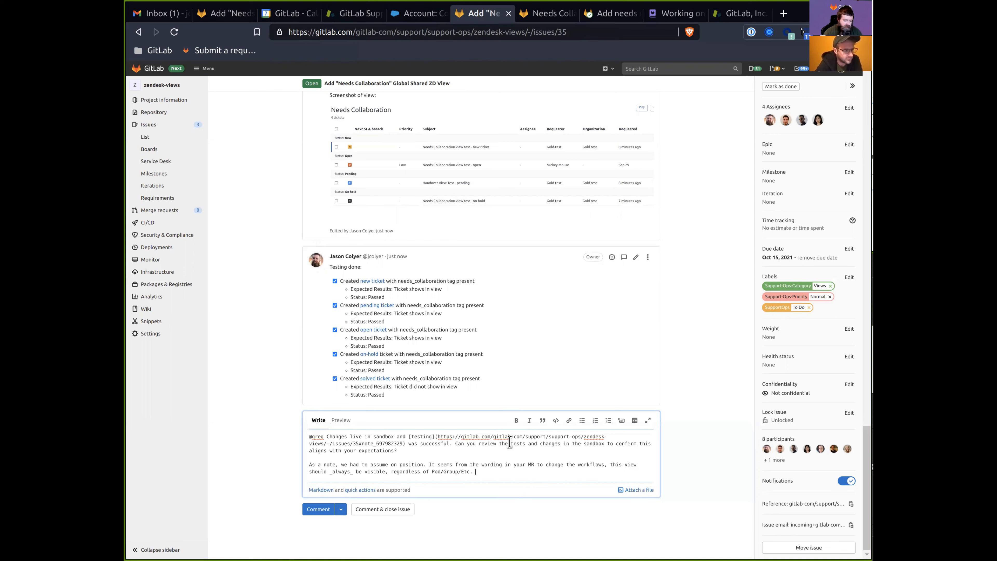
pyautogui.write(' If thi')
pyautogui.press('BackSpace')
pyautogui.press('BackSpace')
pyautogui.press('BackSpace')
pyautogui.press('BackSpace')
pyautogui.press('BackSpace')
pyautogui.press('BackSpace')
pyautogui.press('BackSpace')
pyautogui.press('BackSpace')
pyautogui.press('BackSpace')
pyautogui.press('BackSpace')
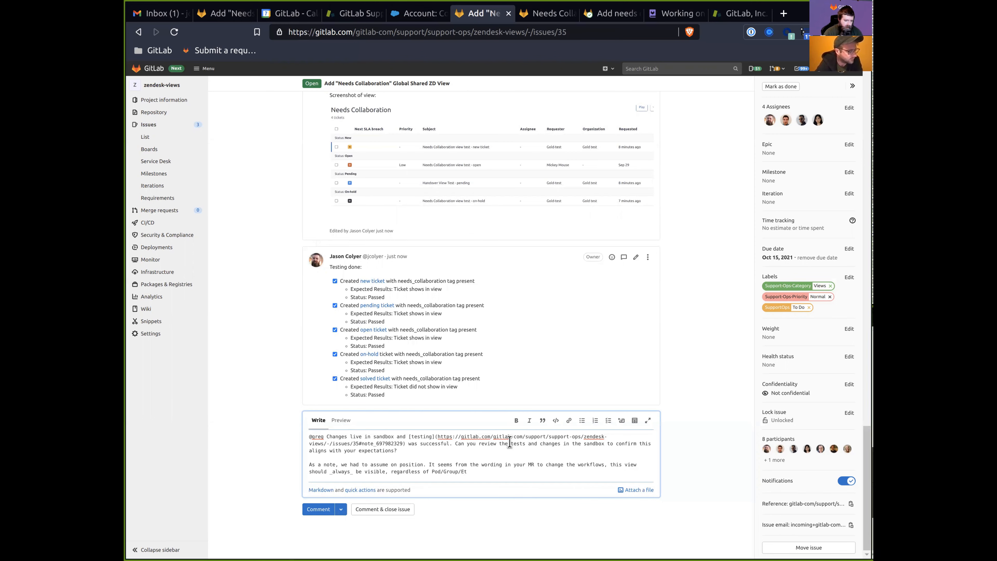
pyautogui.write('c. As such')
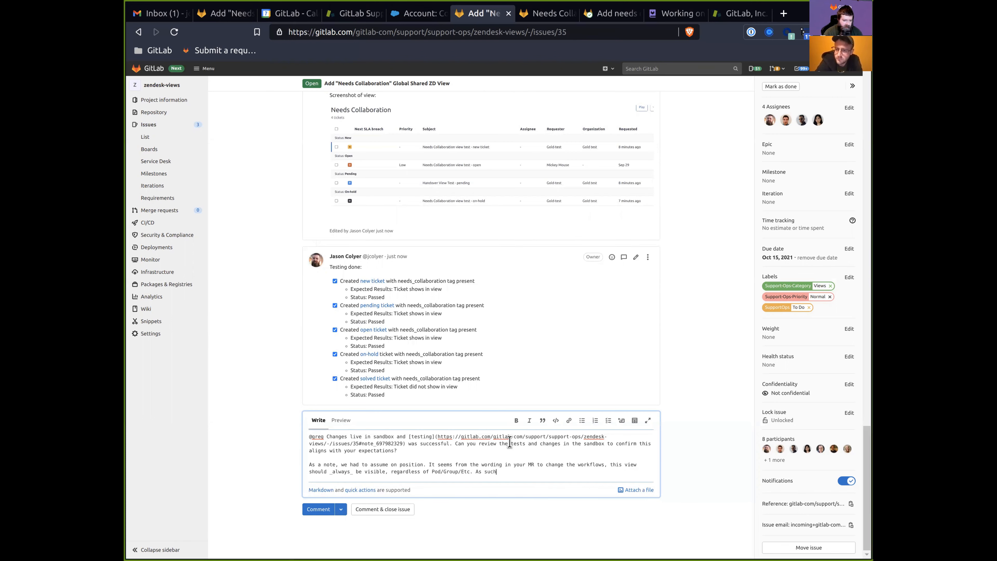
pyautogui.write(', we have placed it below the `Free')
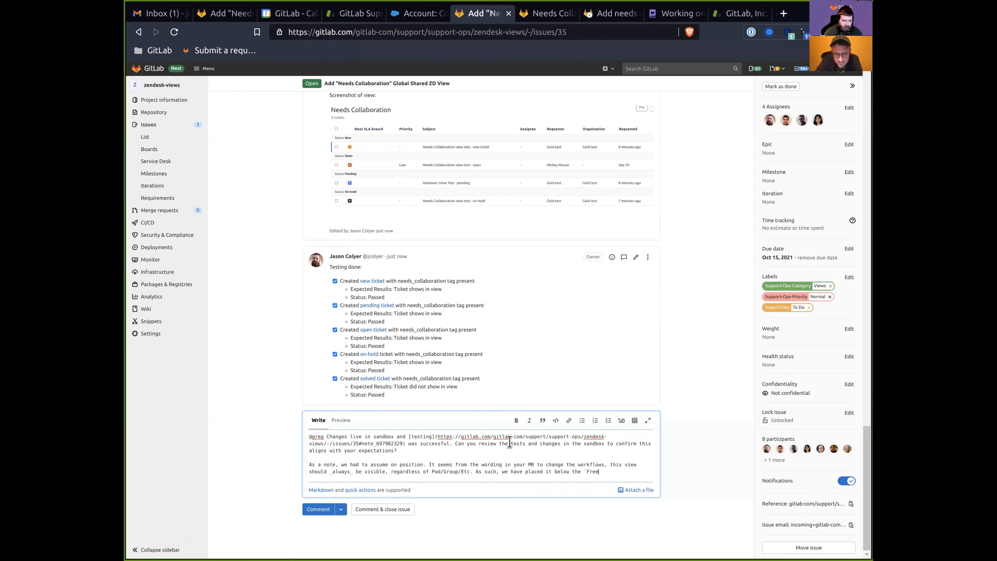
pyautogui.write(' users` vi')
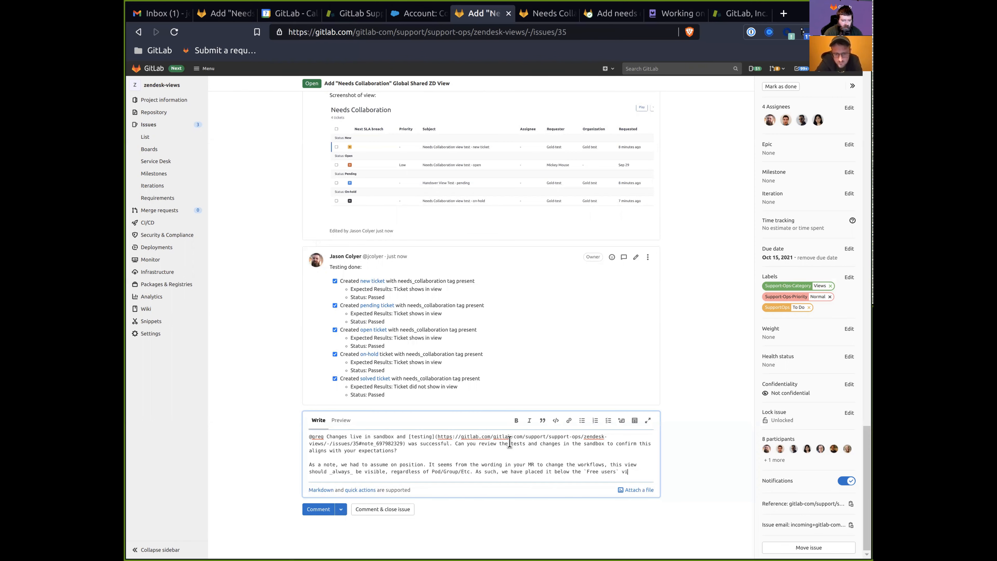
pyautogui.write('ew, so')
pyautogui.press('BackSpace')
pyautogui.press('BackSpace')
pyautogui.press('BackSpace')
pyautogui.press('BackSpace')
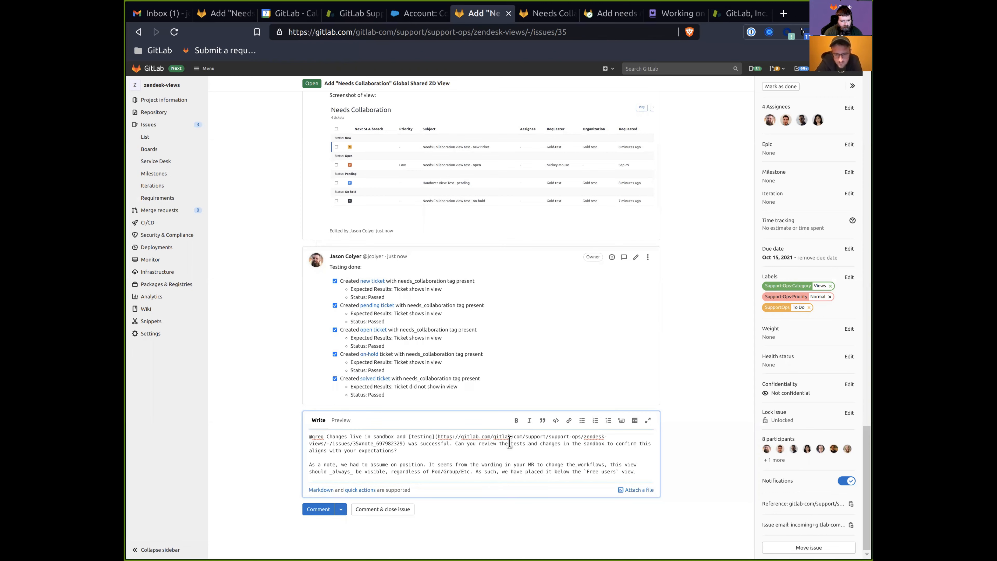
pyautogui.write('. If this is a')
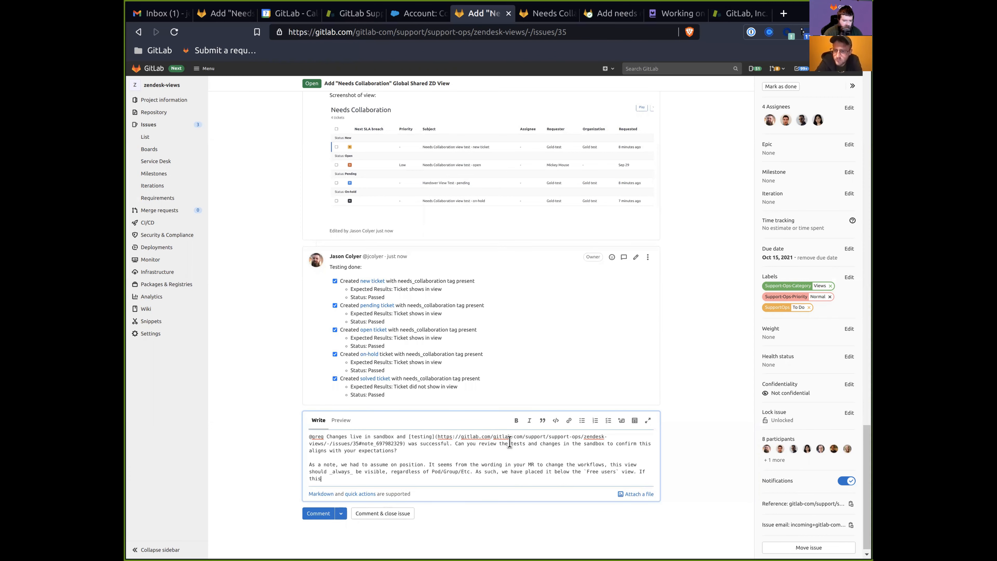
pyautogui.press('BackSpace')
pyautogui.write('inaccurate,')
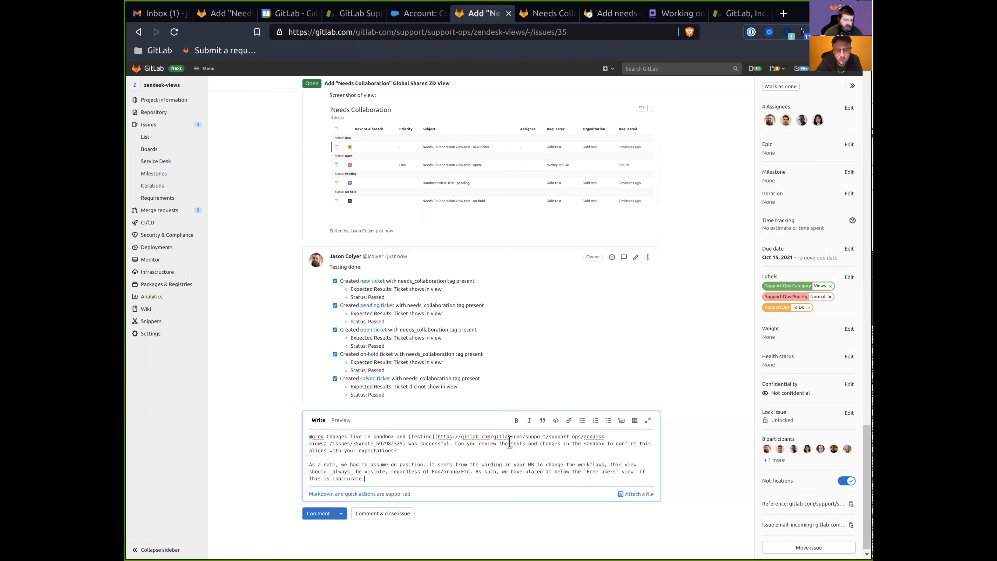
pyautogui.write(' please let us know!')
# Add /label ~"SupportOps::Doing" and /spend 20m quick actions and submit the comment.
pyautogui.press('Return')
pyautogui.press('Return')
pyautogui.write('/label ~support')
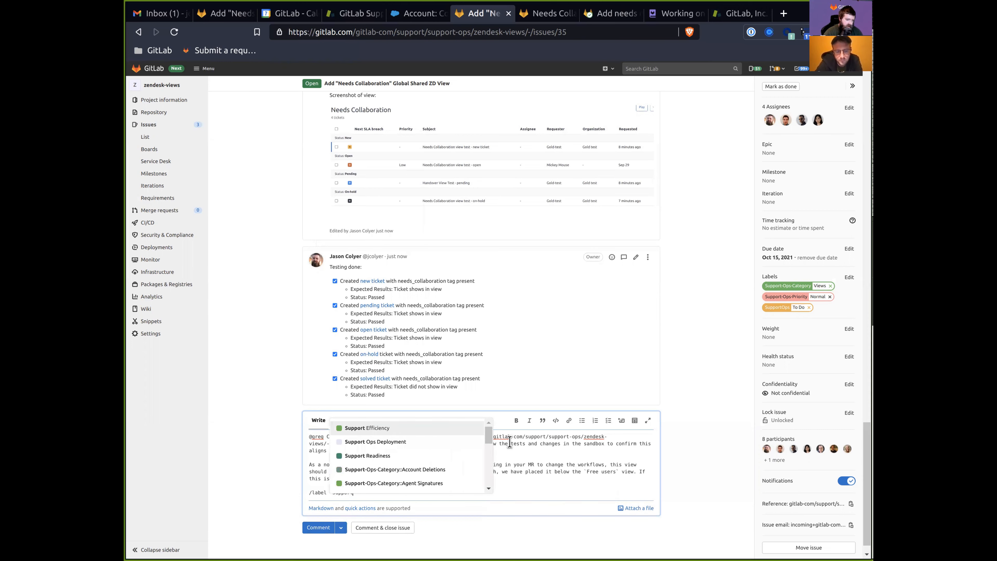
pyautogui.write('ops')
pyautogui.press('Down')
pyautogui.press('Down')
pyautogui.press('Return')
pyautogui.write("'")
pyautogui.press('Return')
pyautogui.write('/spend 20m')
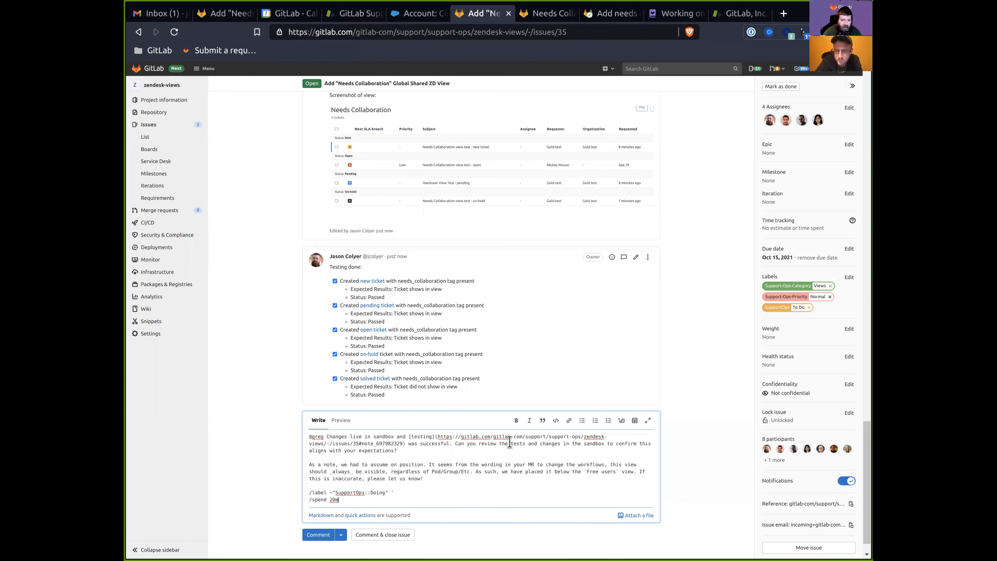
pyautogui.hotkey('ctrl', 'Return')
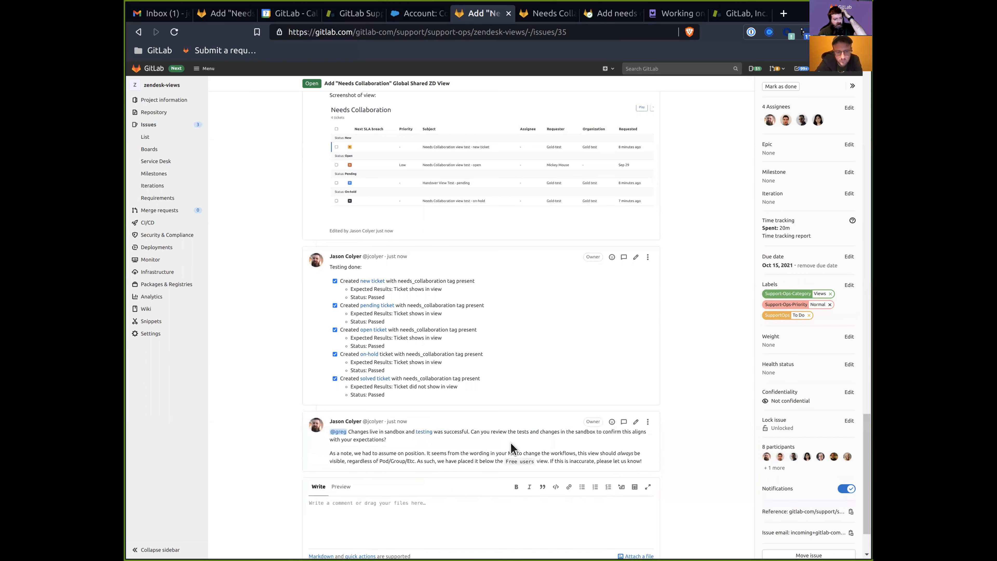
pyautogui.scroll(-3, 467, 503)
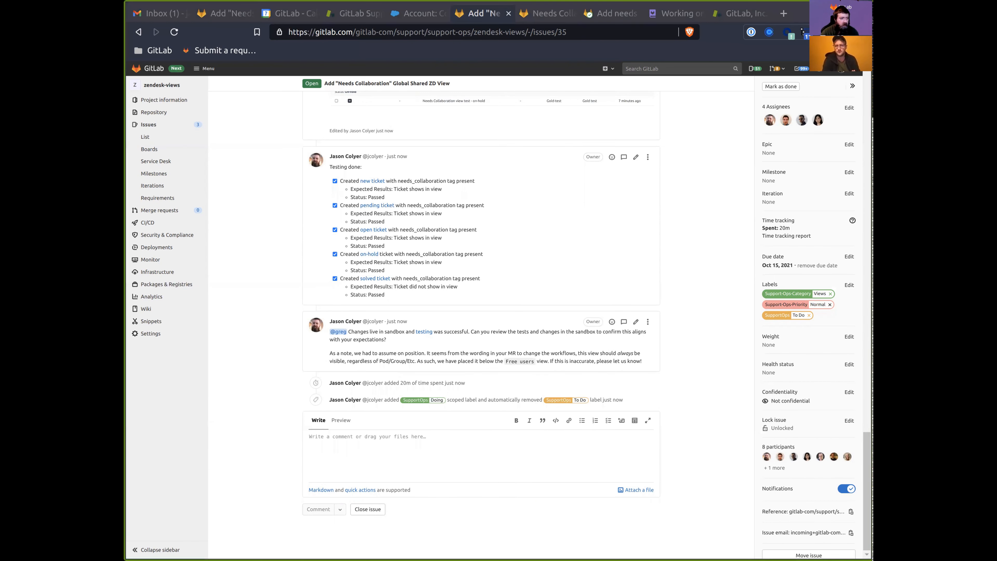
pyautogui.hotkey('ctrl', 't')
pyautogui.write('training')
pyautogui.press('Down')
pyautogui.press('Down')
pyautogui.press('Down')
pyautogui.press('Down')
# Open the Support Operations Training page at Zendesk View Training's Change management section.
pyautogui.press('Return')
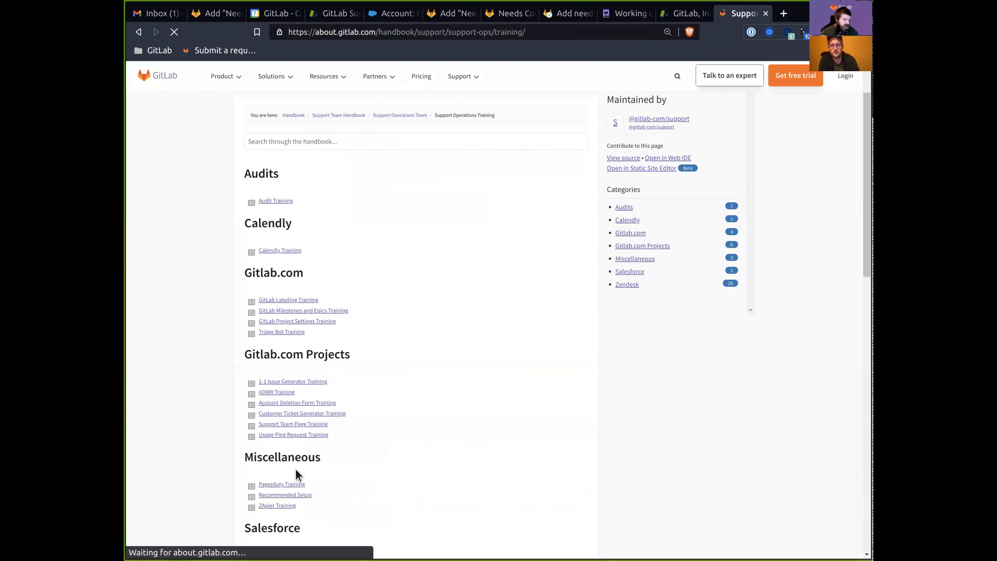
pyautogui.scroll(-10, 296, 475)
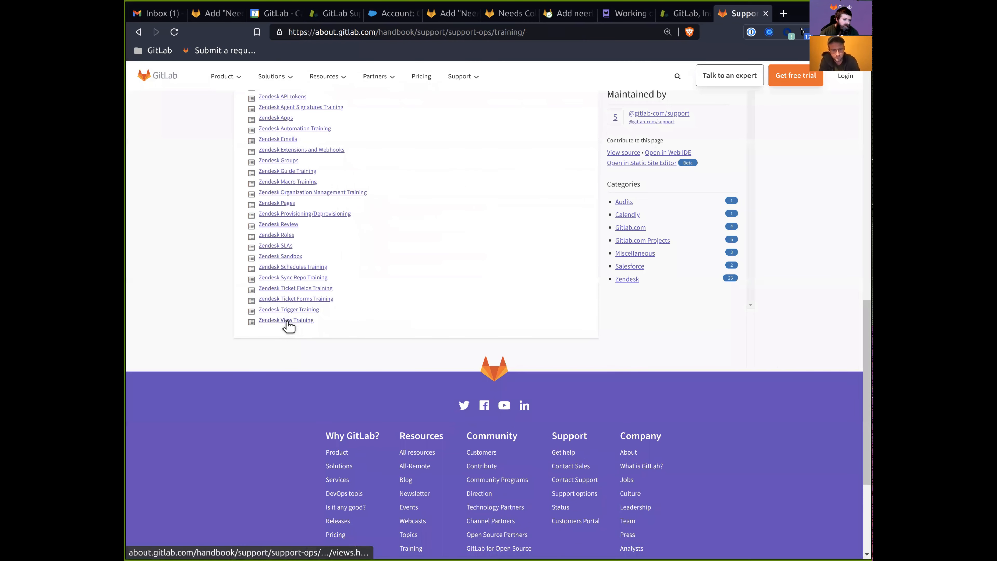
pyautogui.scroll(-5, 534, 423)
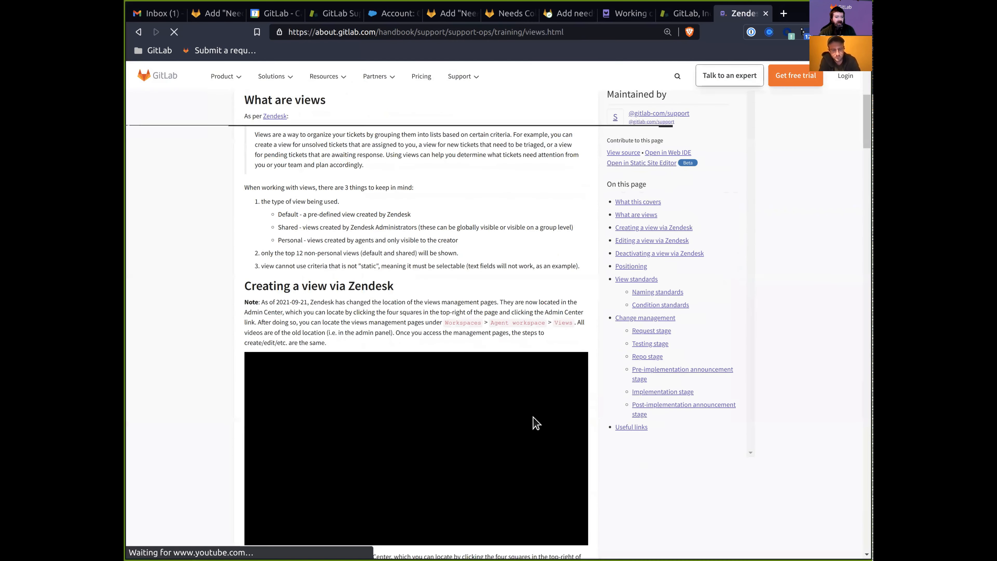
pyautogui.click(627, 317)
pyautogui.scroll(-15, 534, 345)
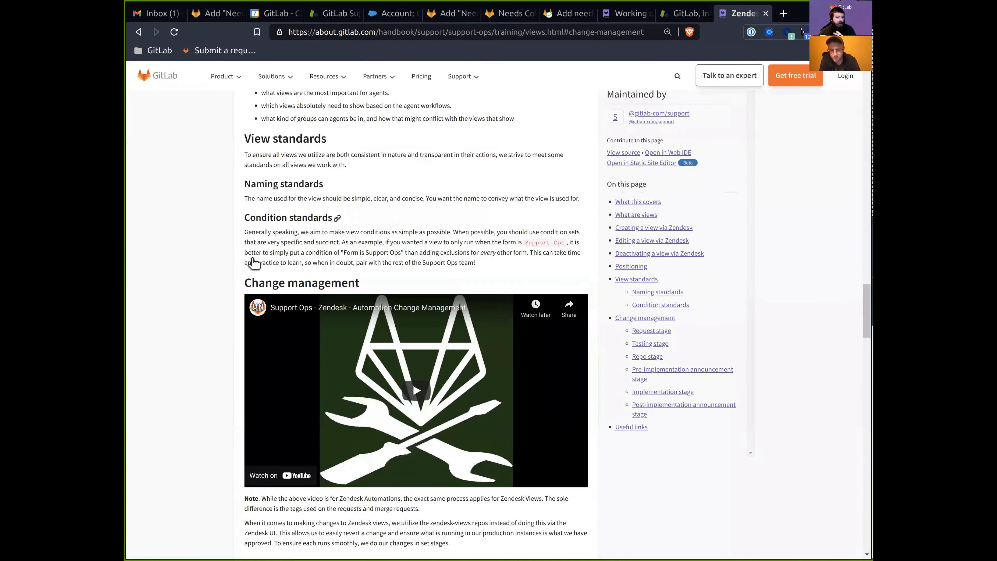
pyautogui.scroll(-4, 328, 383)
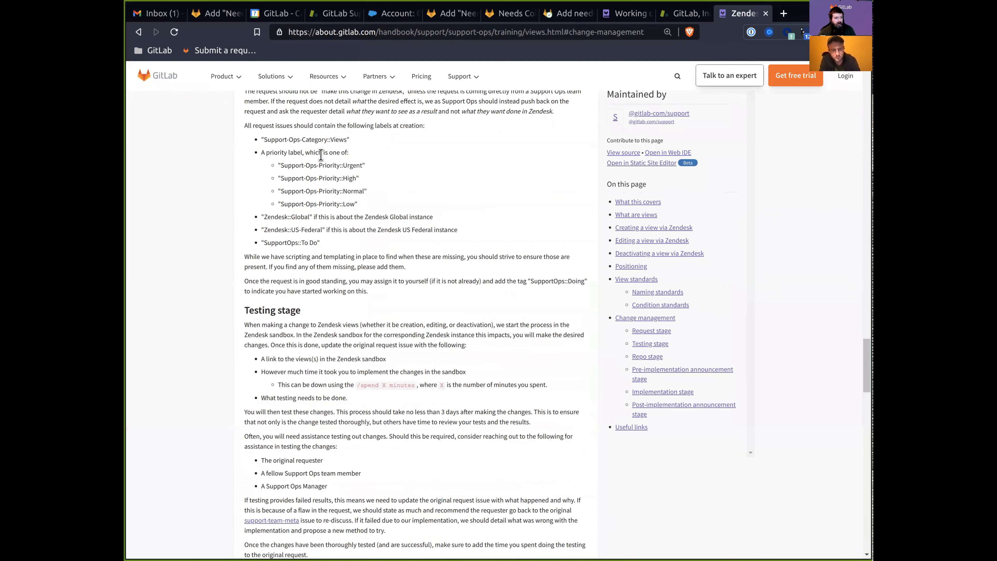
pyautogui.scroll(-4, 221, 167)
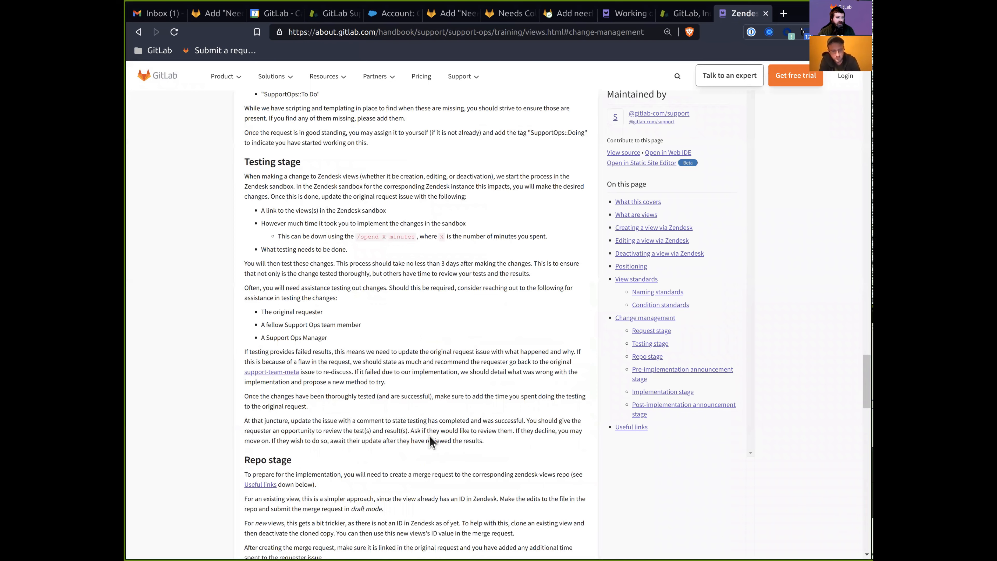
pyautogui.scroll(-5, 374, 346)
# Read the Testing and Repo stage guidance, including the paragraph on adding time spent.
pyautogui.moveTo(240, 252); pyautogui.dragTo(495, 402)
pyautogui.doubleClick(287, 198)
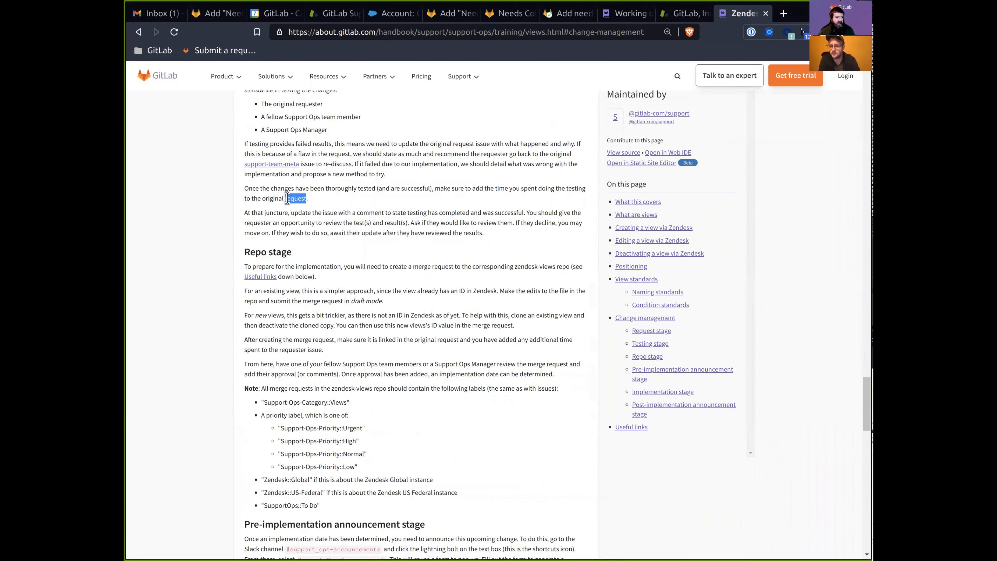
pyautogui.tripleClick(337, 204)
pyautogui.click(358, 213)
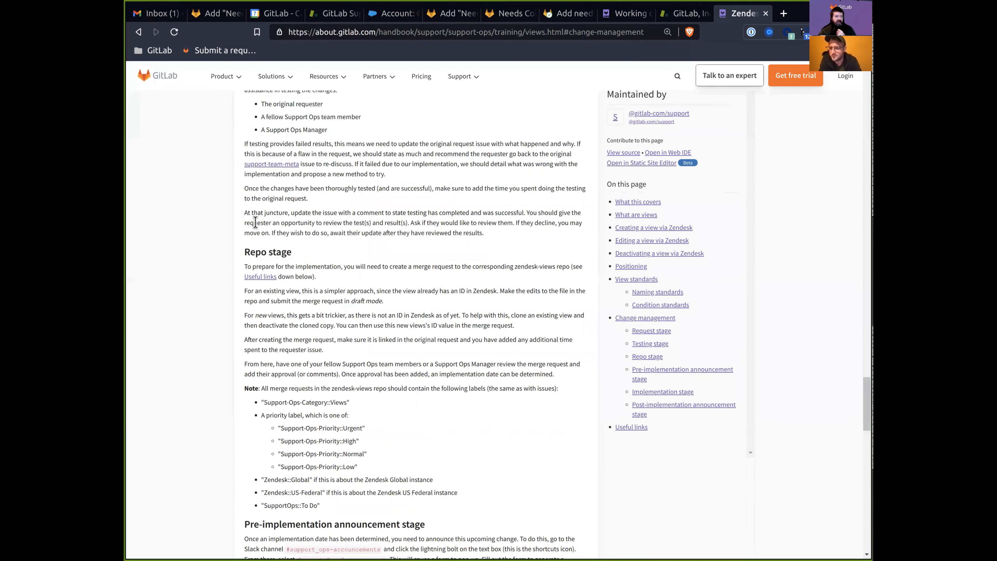
pyautogui.moveTo(240, 246); pyautogui.dragTo(526, 491)
pyautogui.click(412, 353)
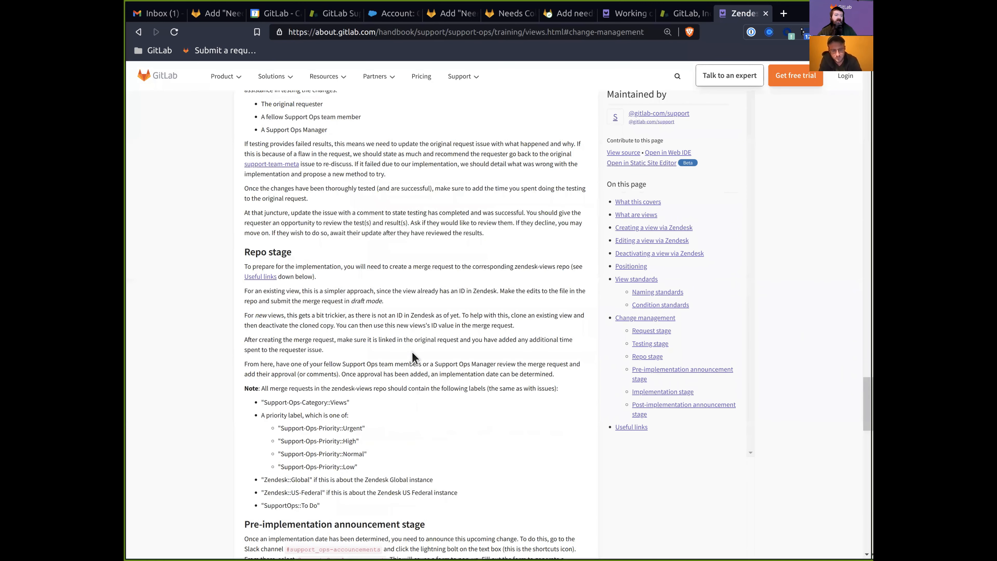